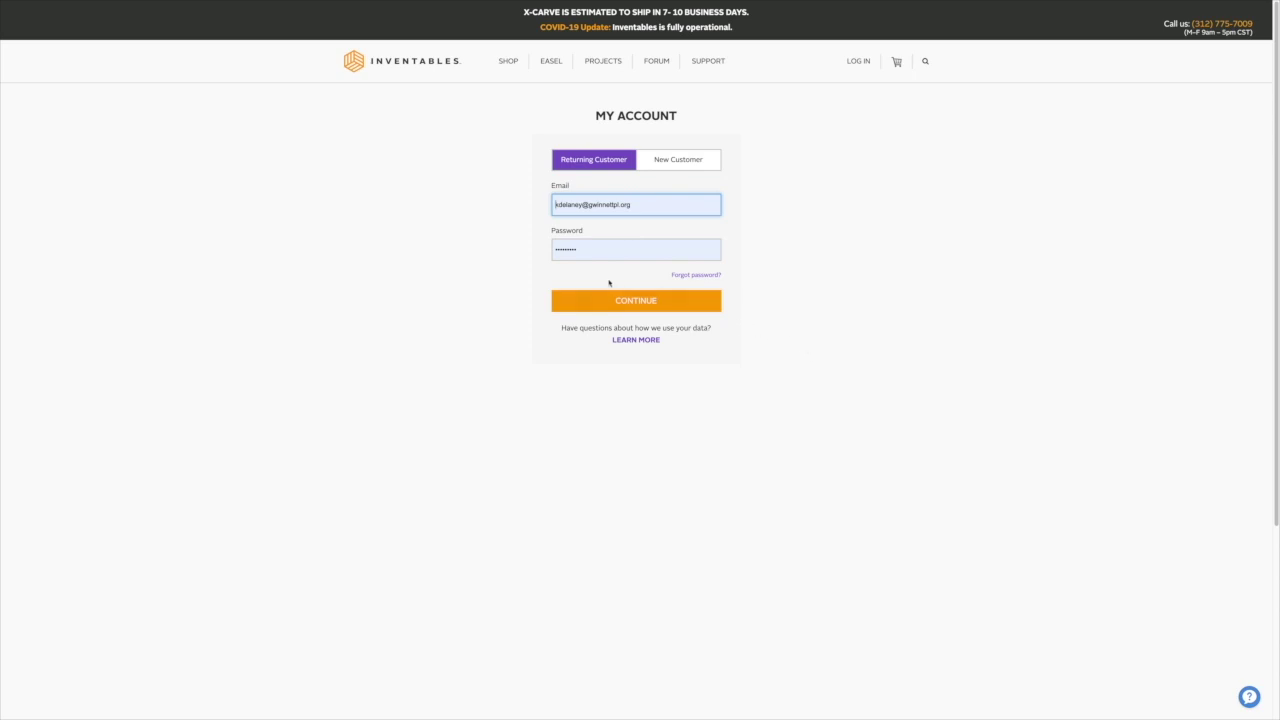
Step: Sign in to Inventables and start a new untitled Easel project on default plywood stock
click(622, 301)
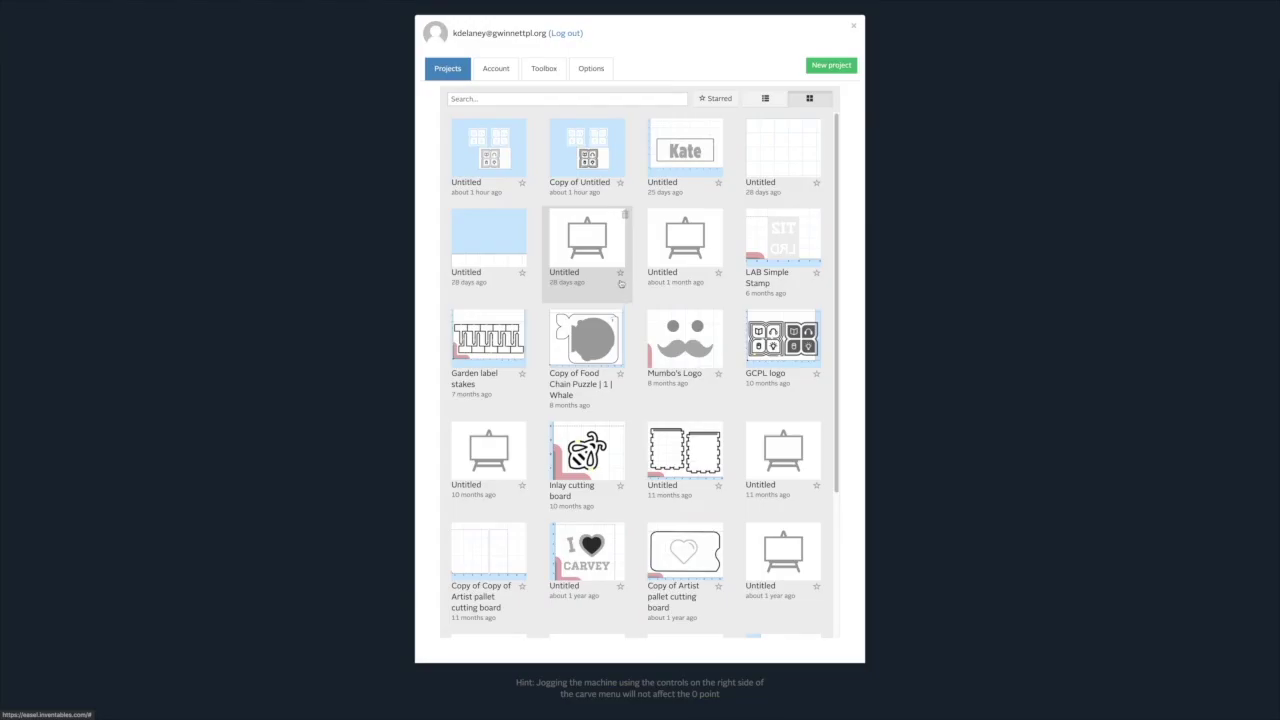
click(837, 67)
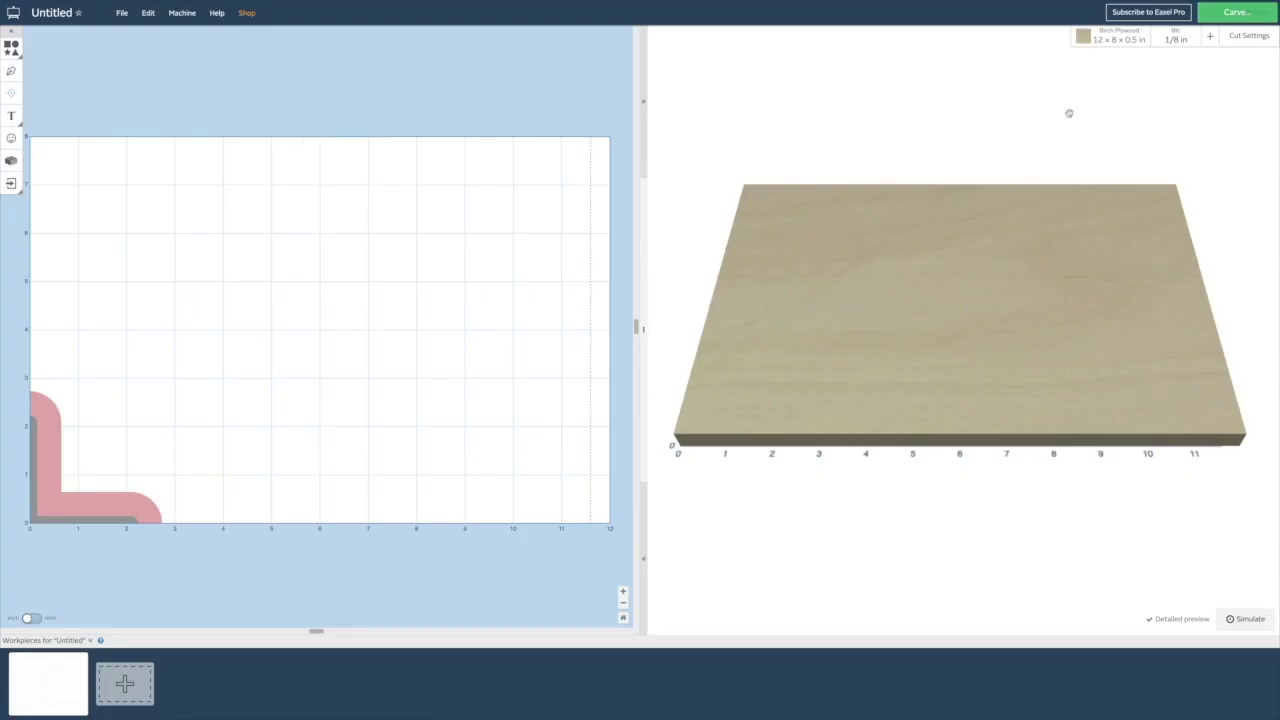
Step: Change the stock material to black MDF with a thickness of 0.21 in
click(1110, 40)
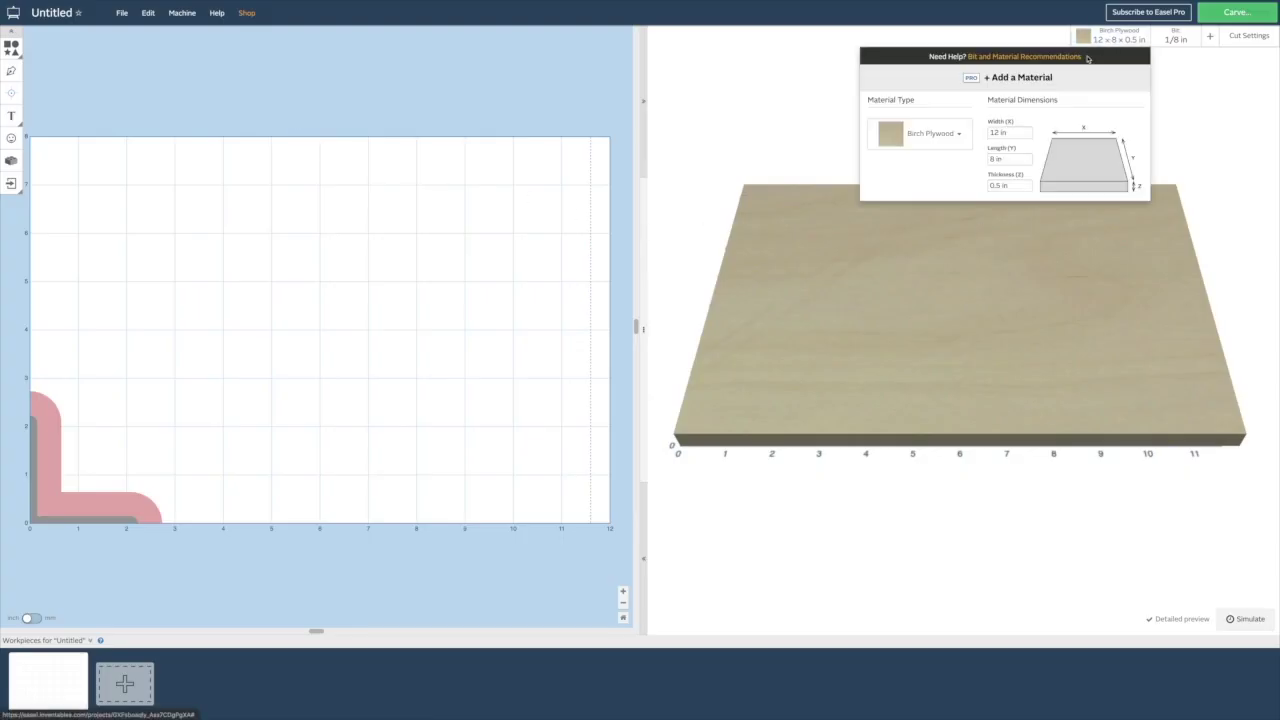
click(945, 134)
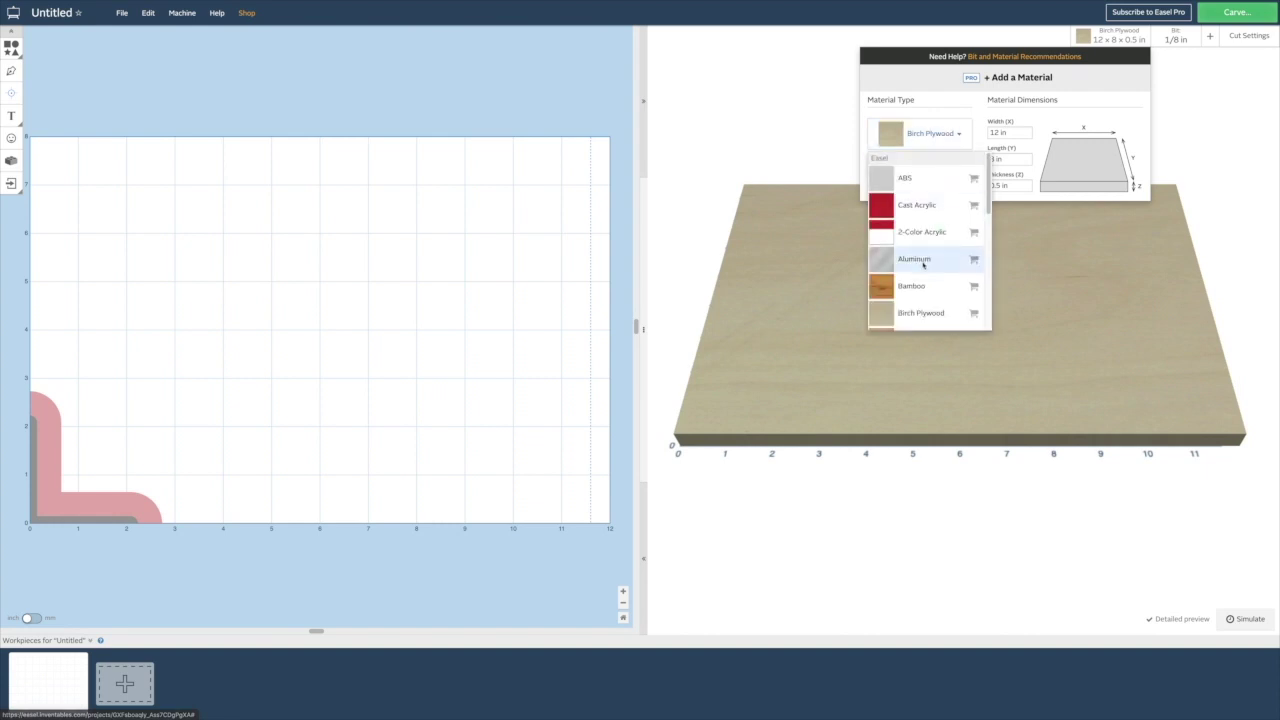
scroll(920, 257, down, 5)
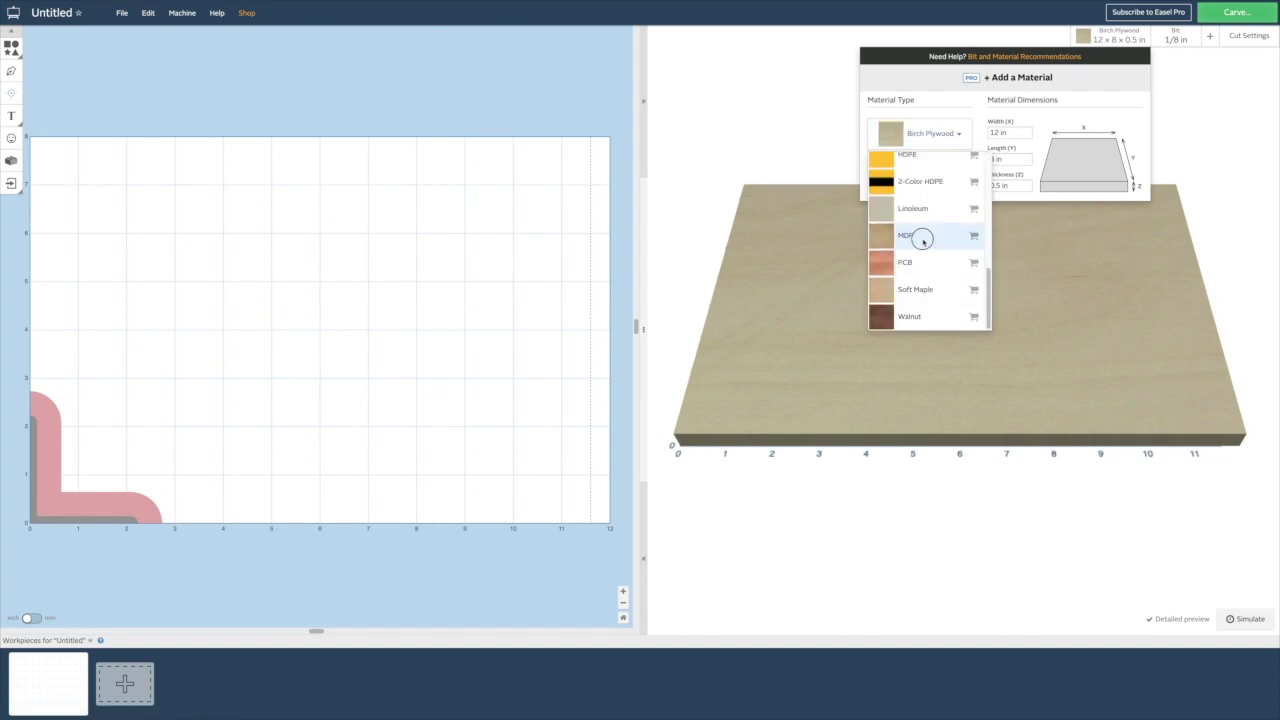
click(921, 236)
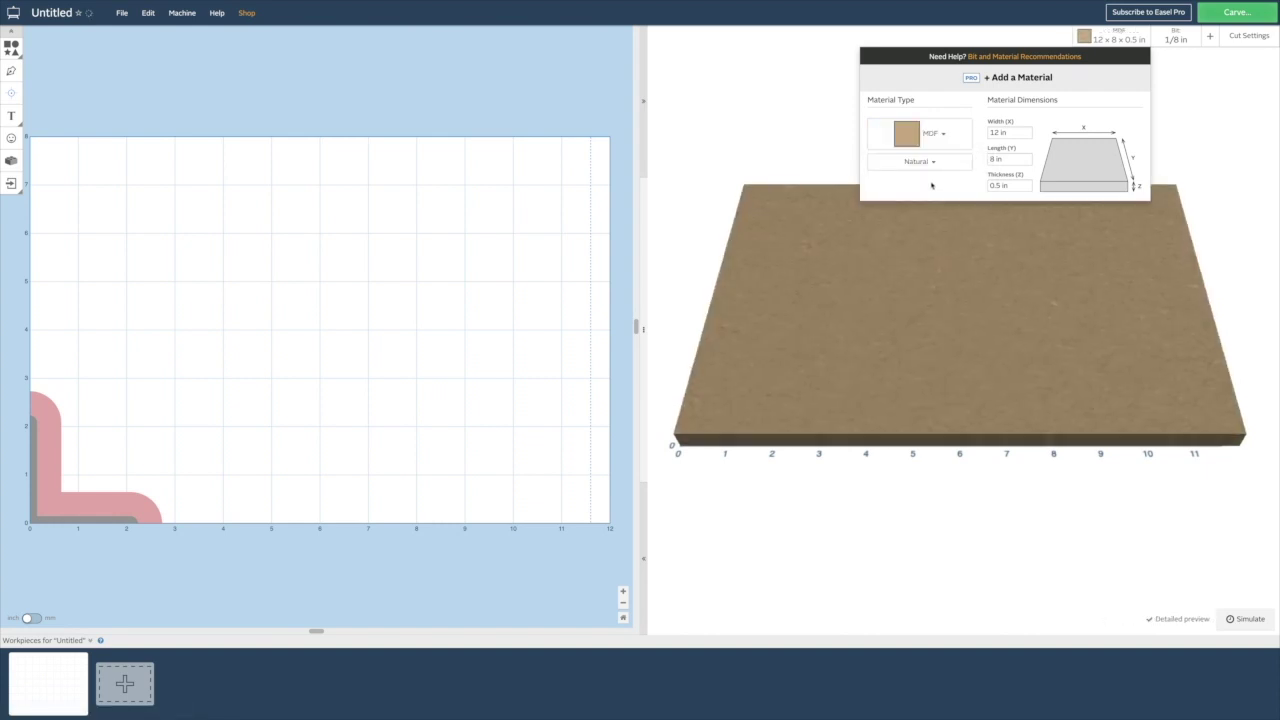
click(926, 163)
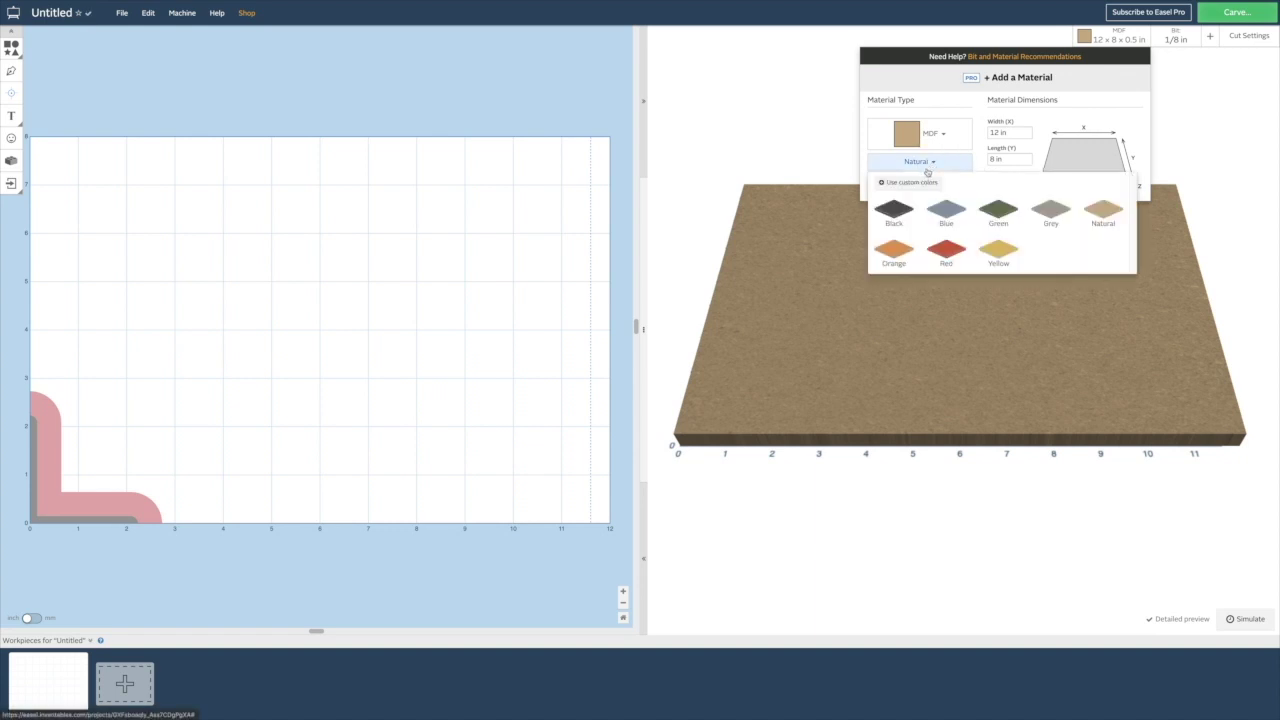
click(894, 209)
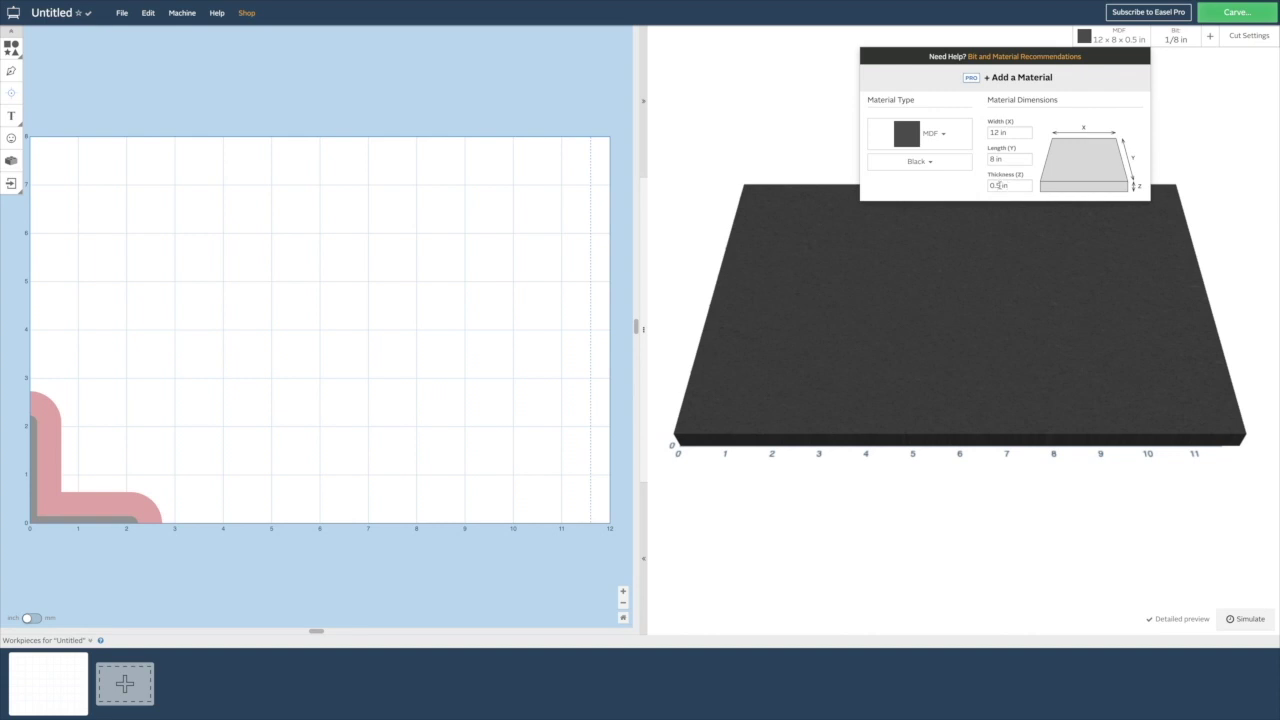
double_click(999, 185)
text(21)
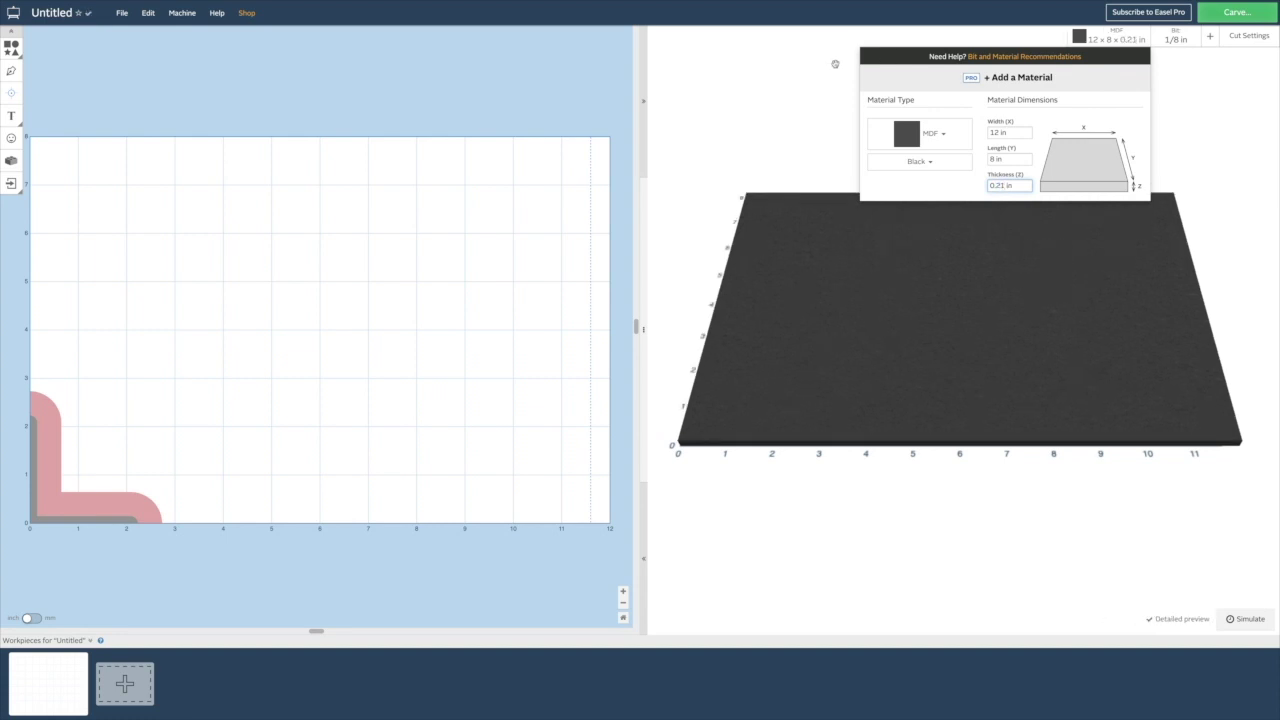
click(734, 364)
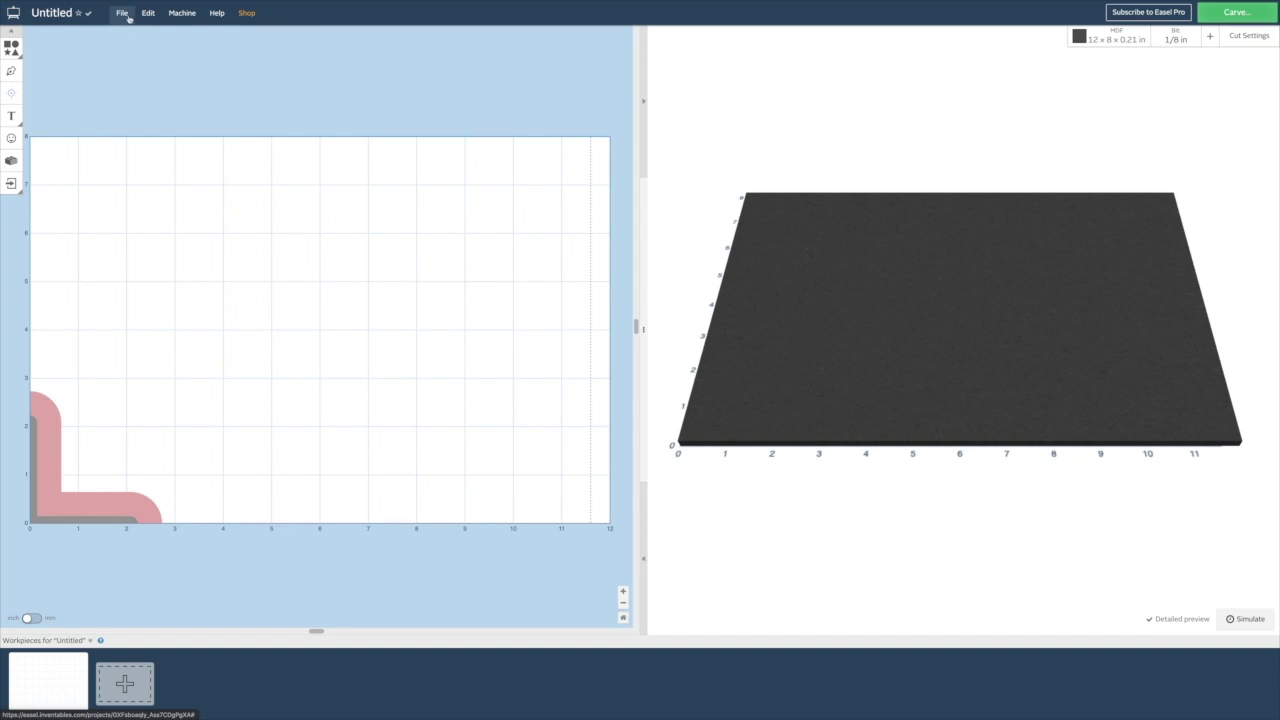
Step: Import Gwinnett_Library icon.svg from Downloads, reposition it, and pocket it 0.0613 in deep
click(125, 14)
click(137, 104)
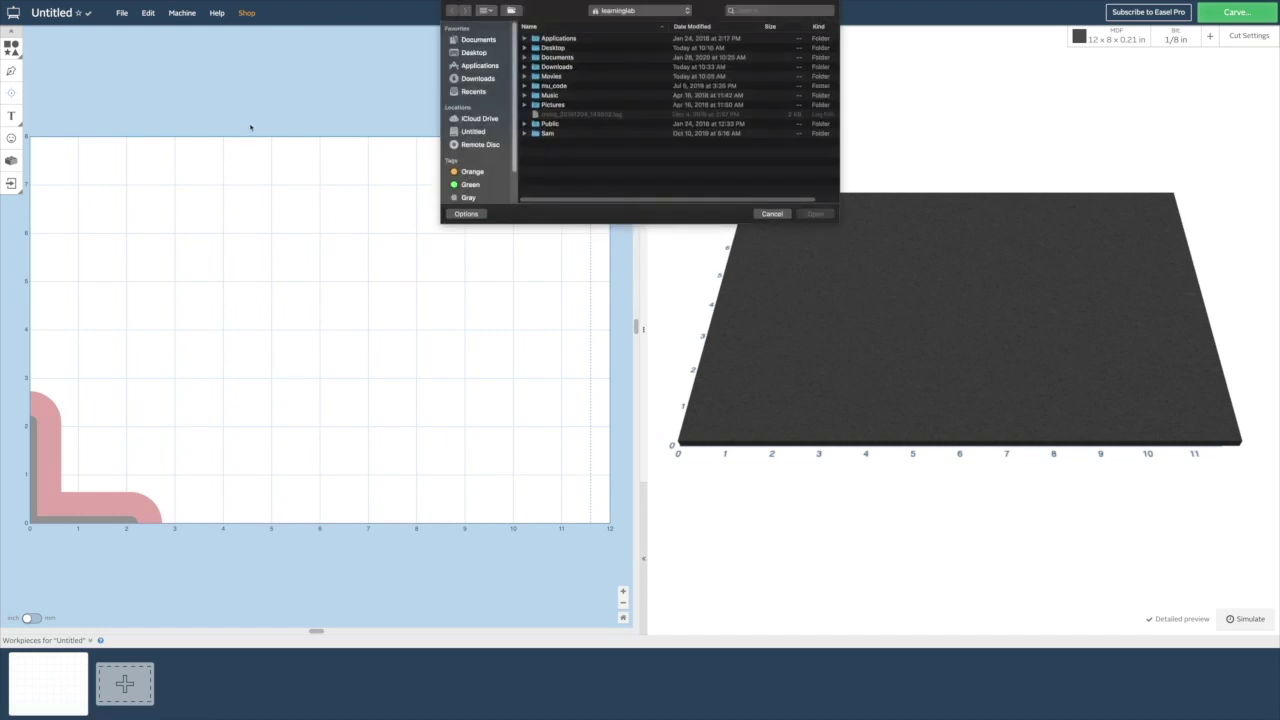
click(477, 78)
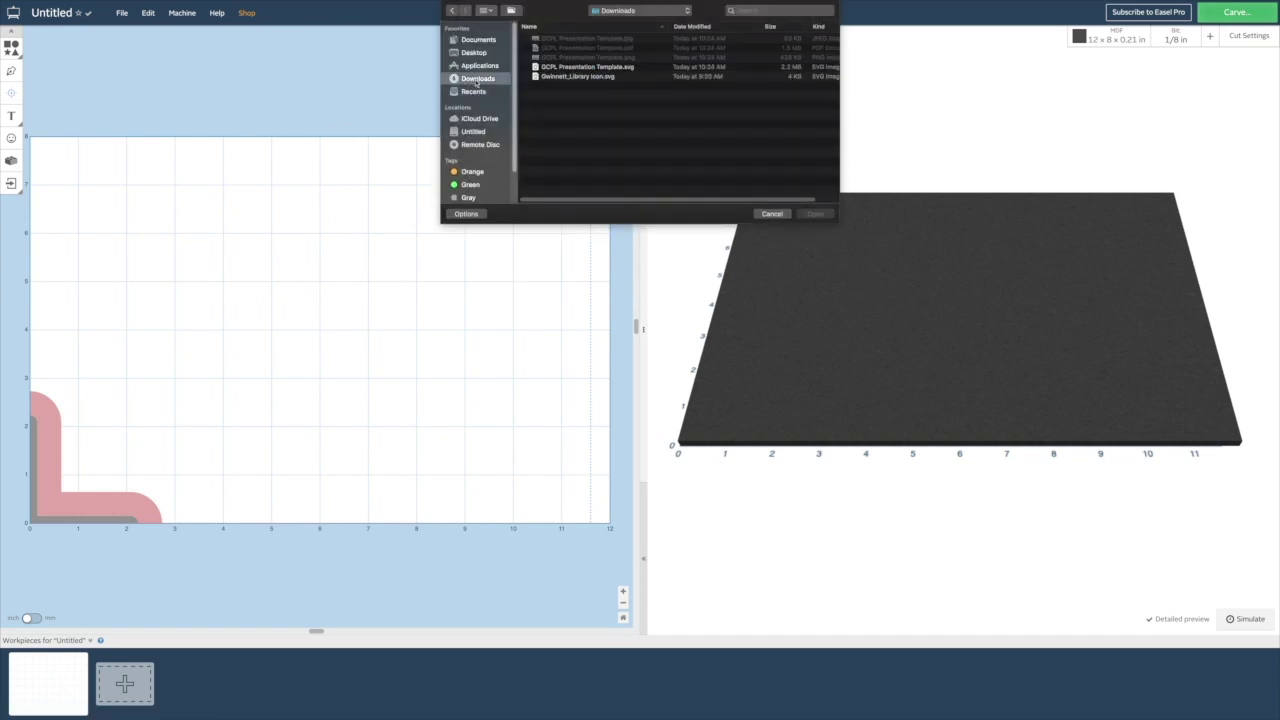
click(548, 77)
click(815, 213)
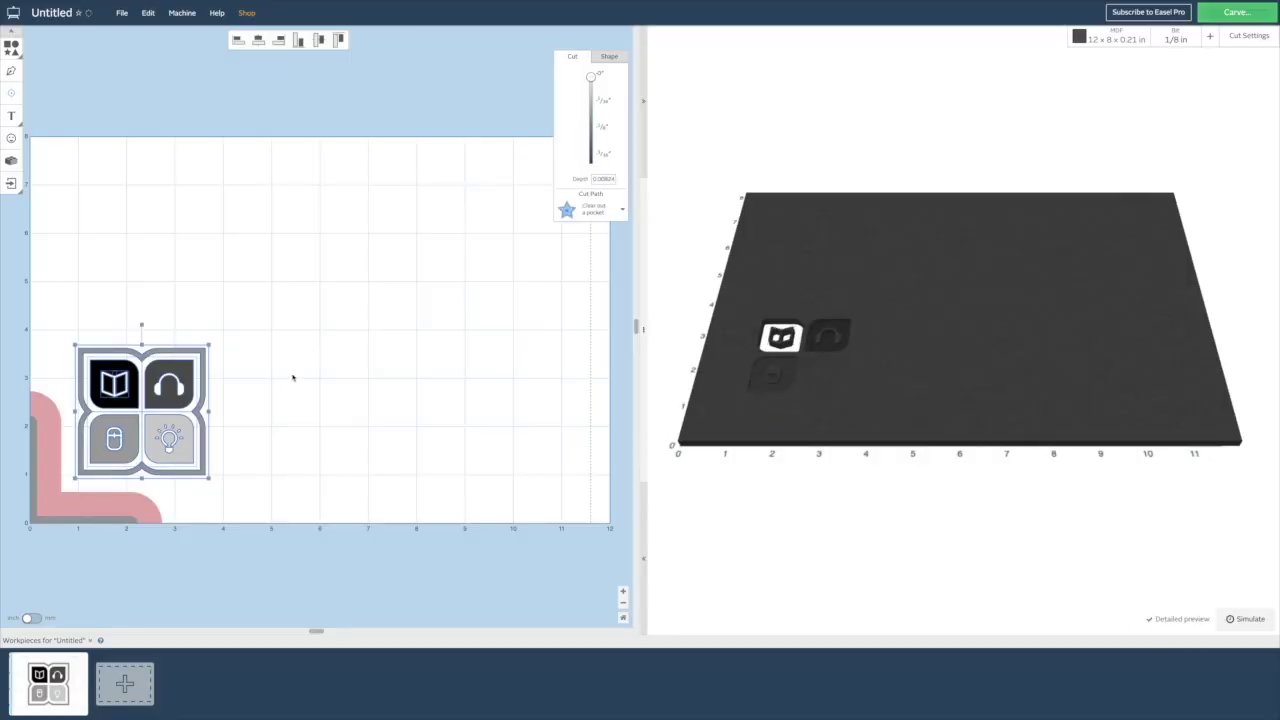
drag(157, 354, 185, 311)
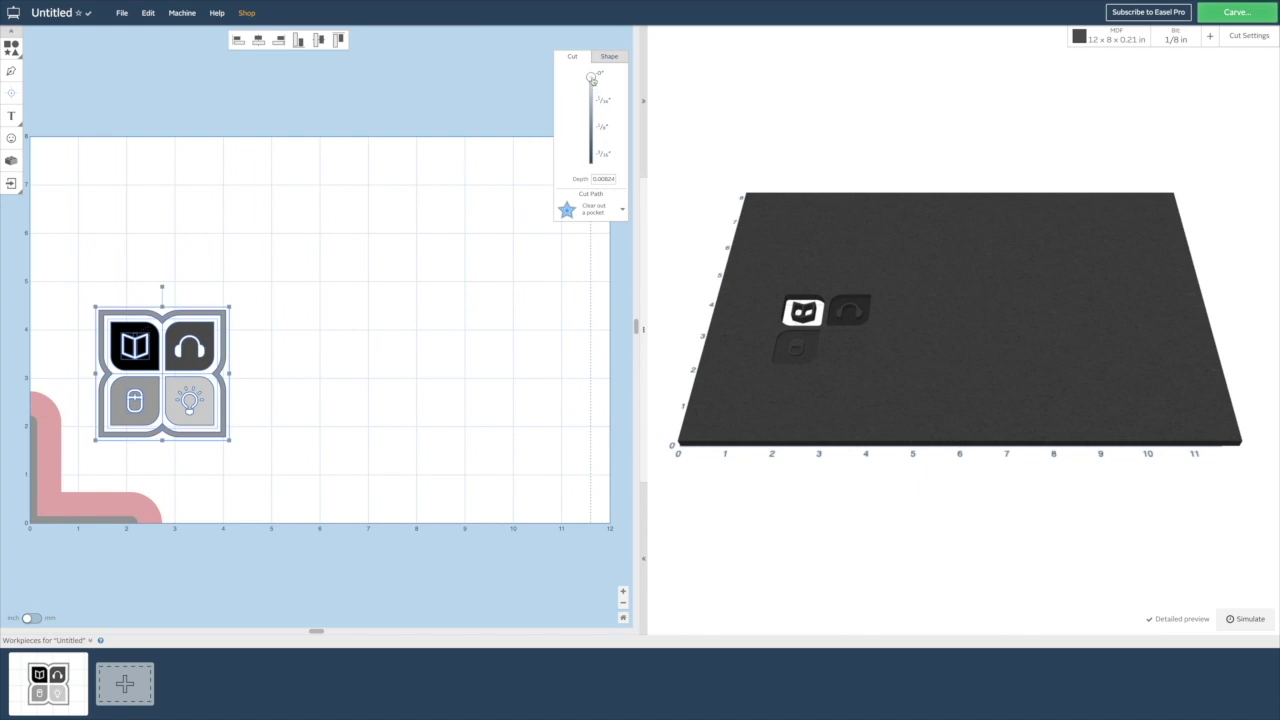
drag(591, 77, 599, 106)
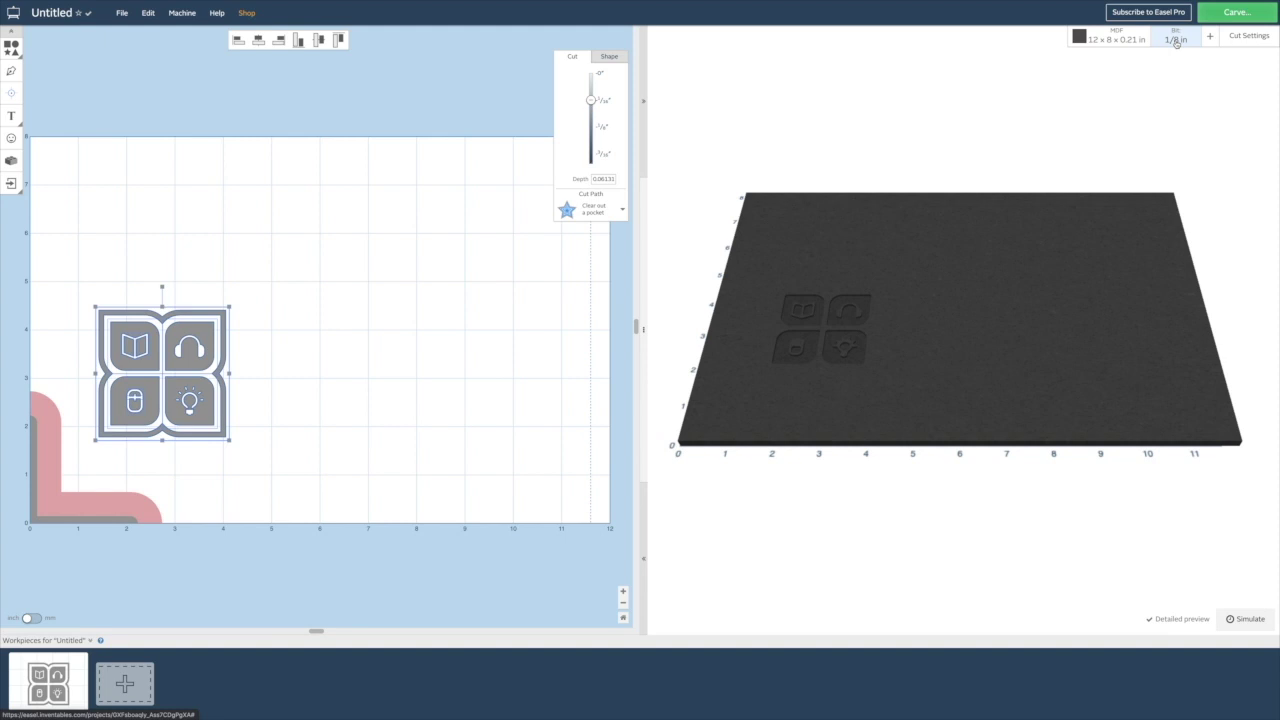
click(1177, 41)
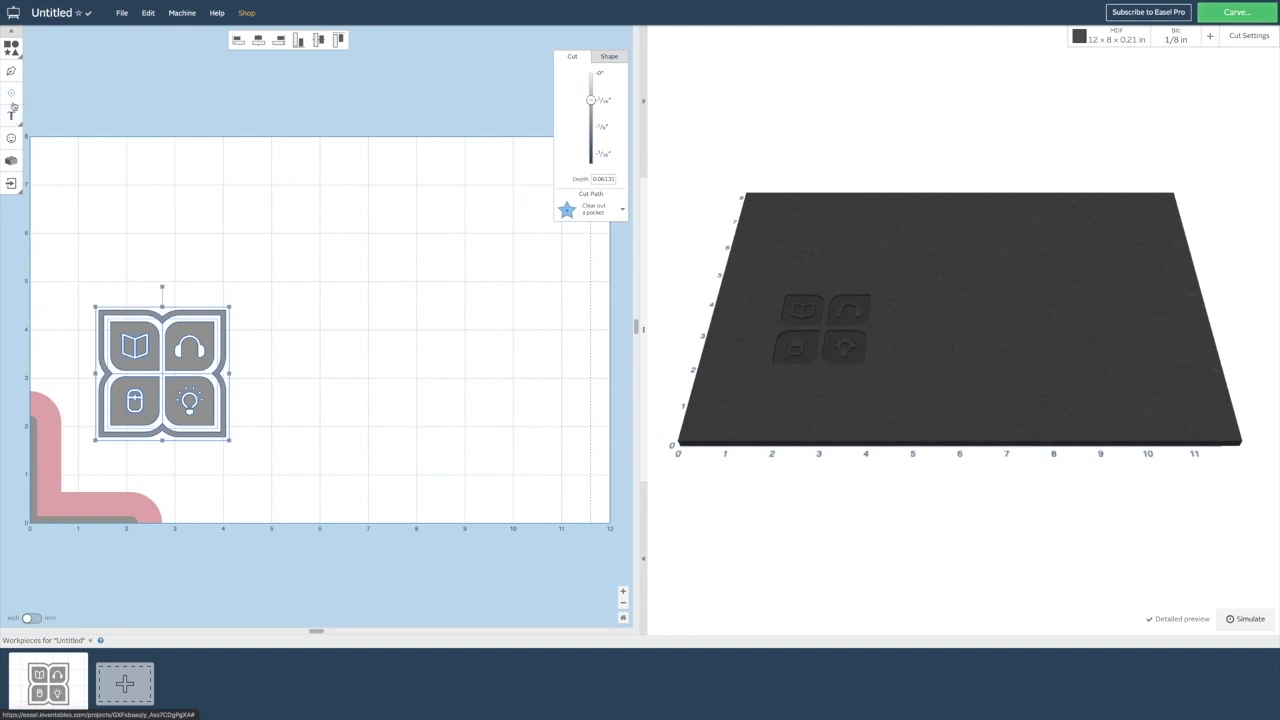
click(13, 118)
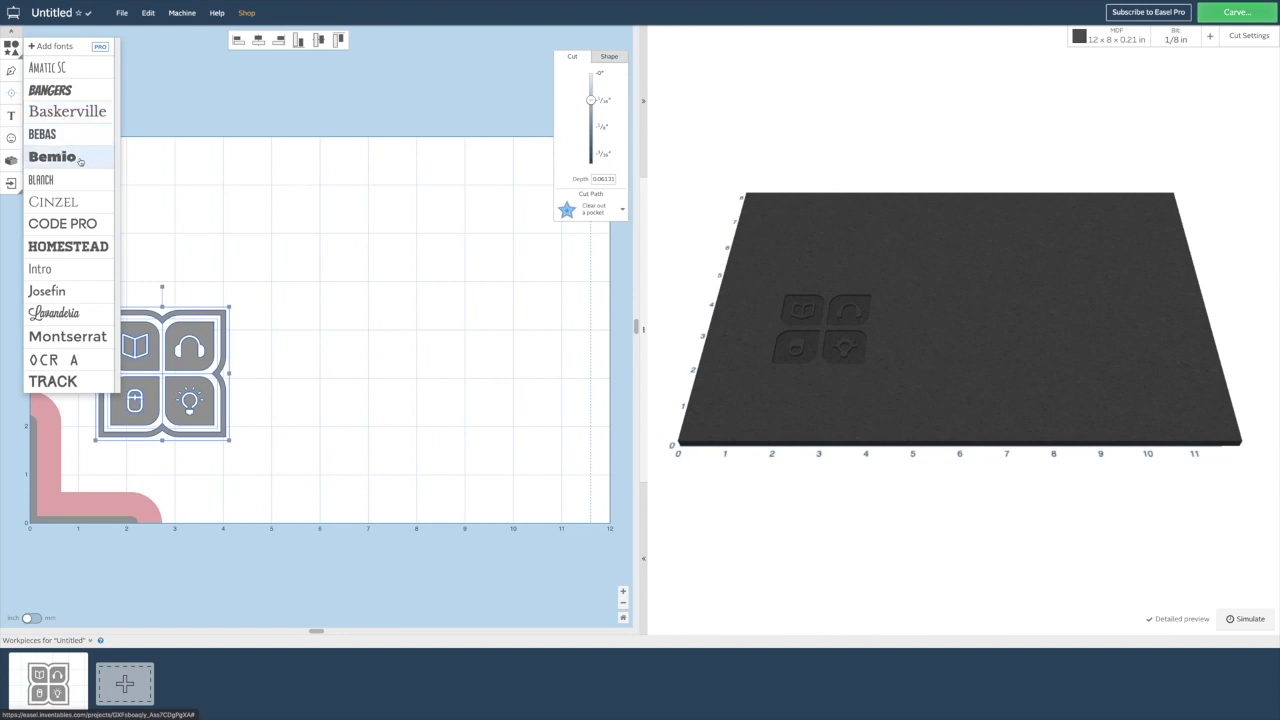
Step: Add a Bemio text object, delete it again, and bring up the cutting bit list
click(80, 163)
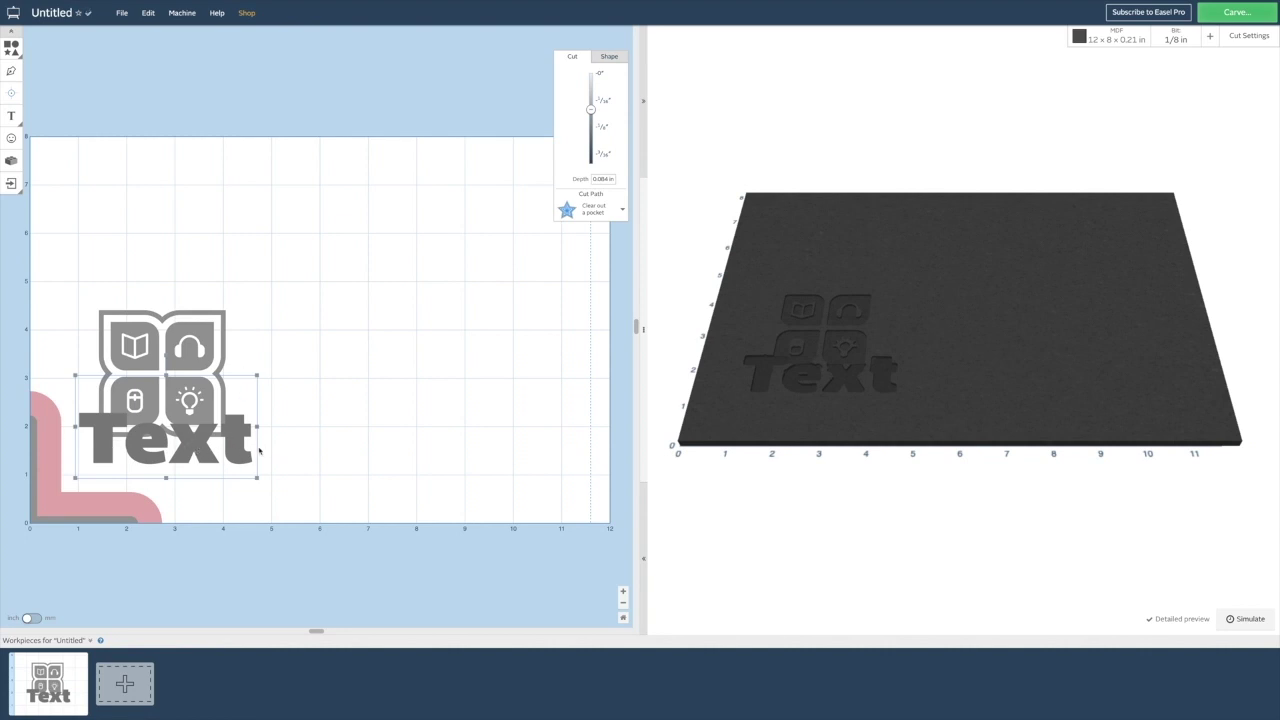
key(Delete)
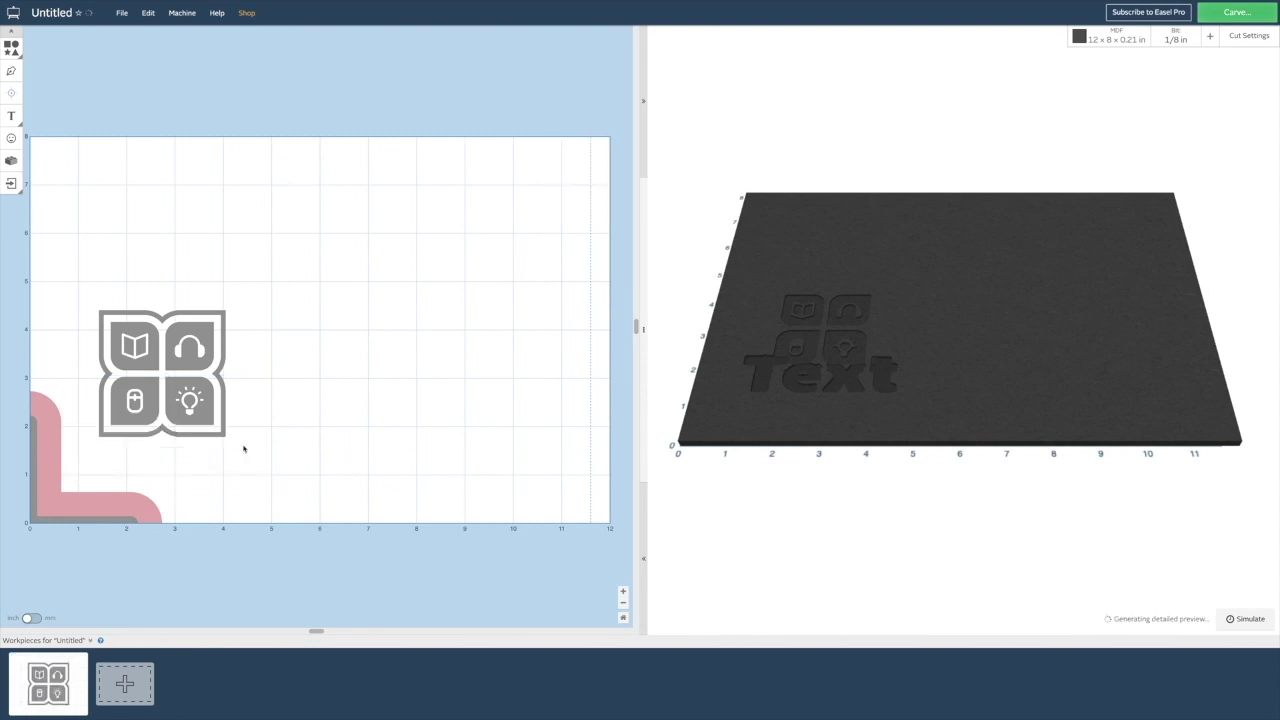
click(1176, 37)
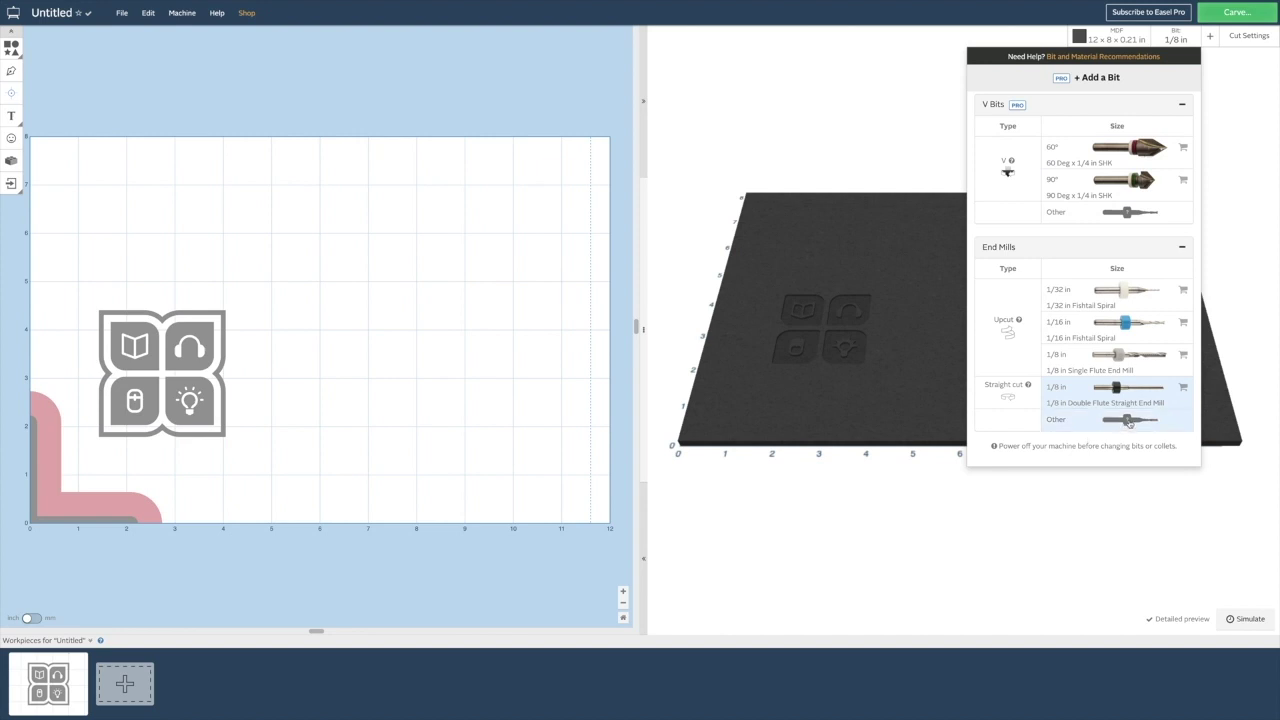
Step: Set a custom Other end mill with a 0.0625 in width
click(1124, 422)
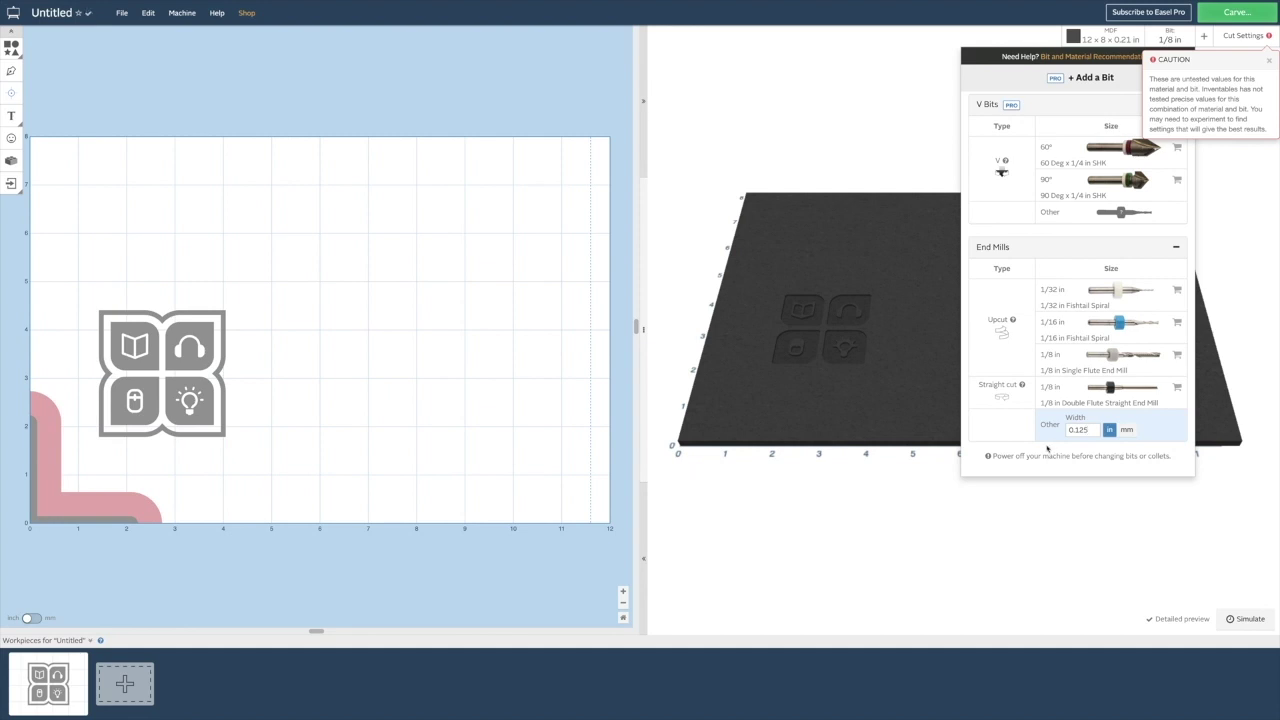
click(1077, 430)
double_click(1077, 430)
text(0.0625)
key(Return)
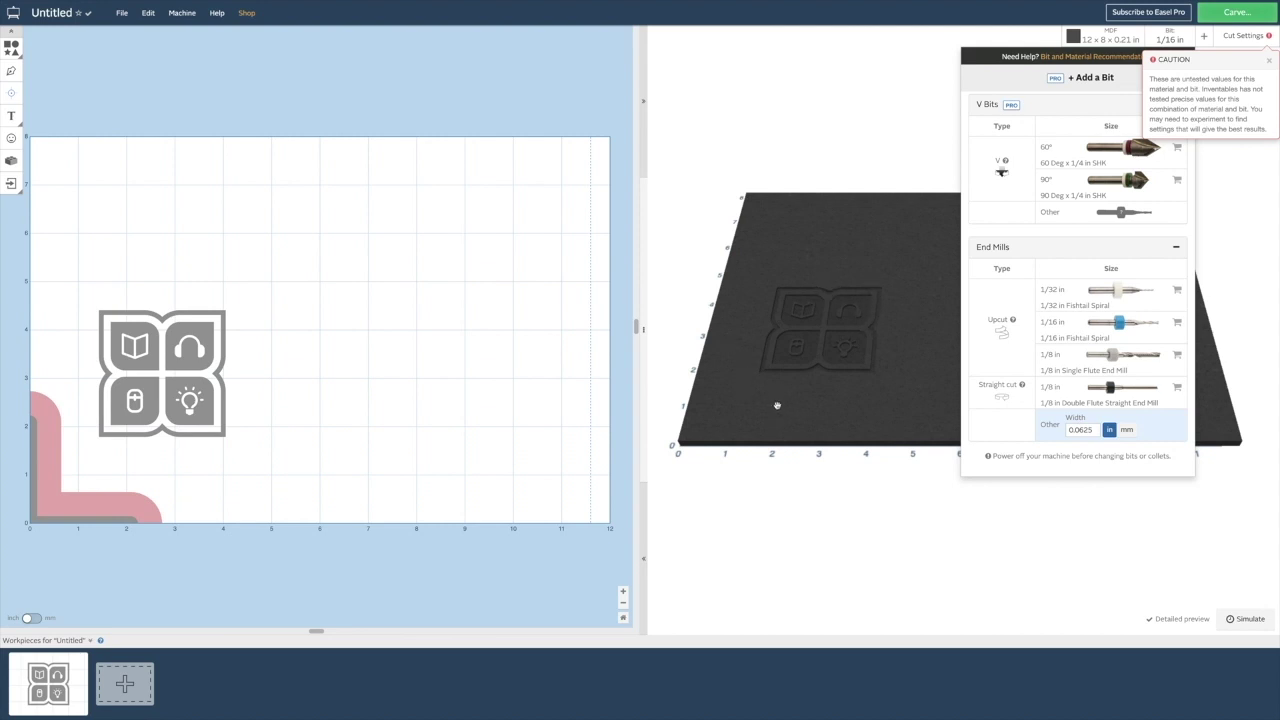
click(245, 461)
Step: Select the logo and scale it from its corner to about 6 in across
drag(294, 451, 62, 248)
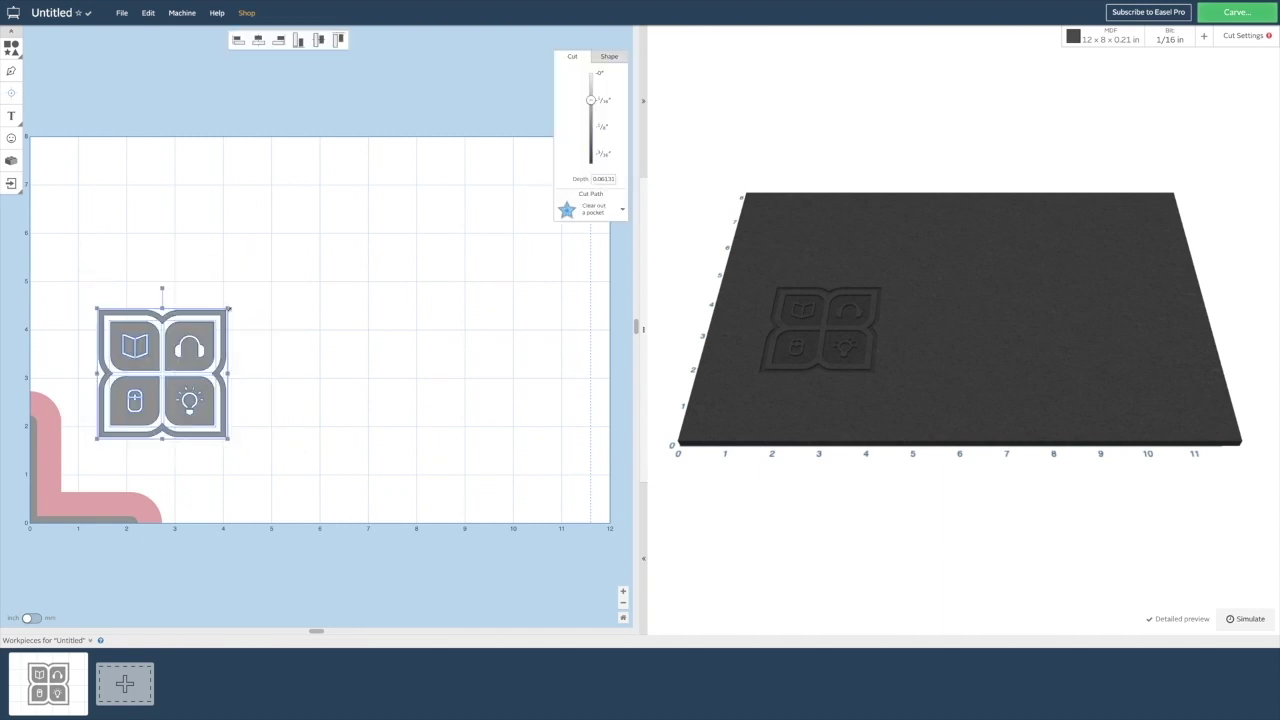
drag(228, 309, 349, 266)
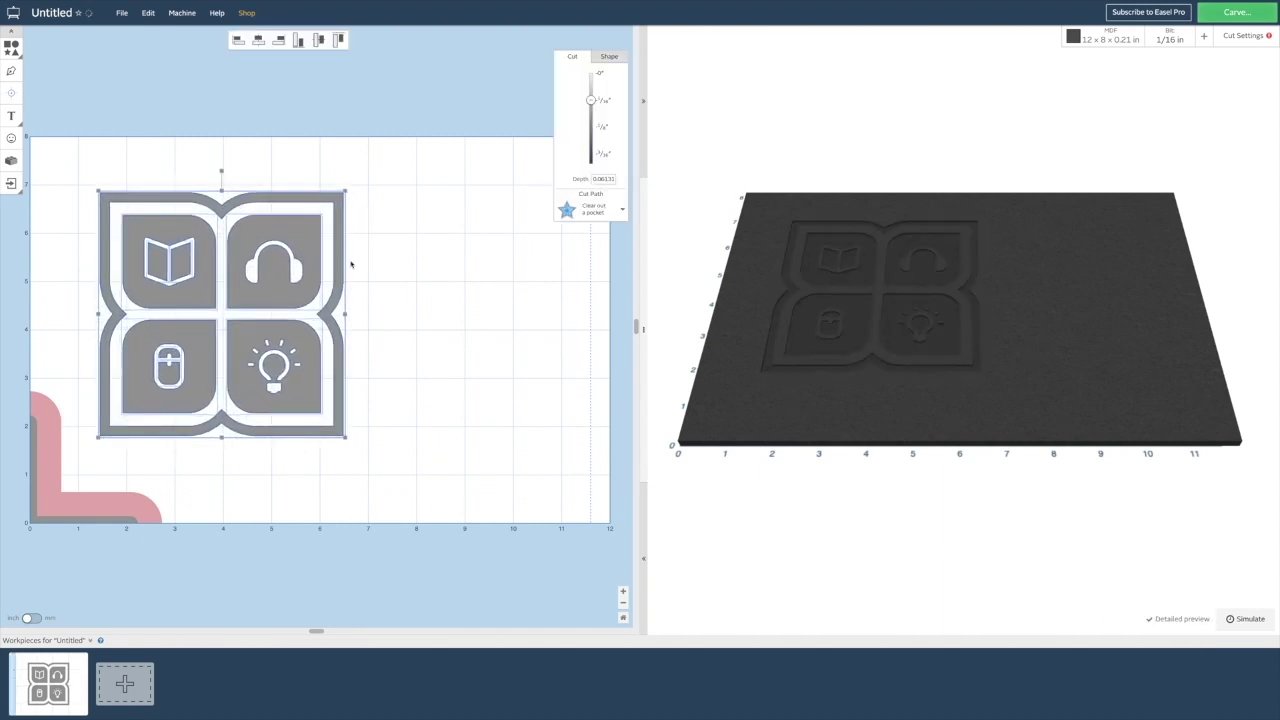
mouse_move(293, 340)
mouse_down()
mouse_move(277, 355)
mouse_move(294, 355)
mouse_up()
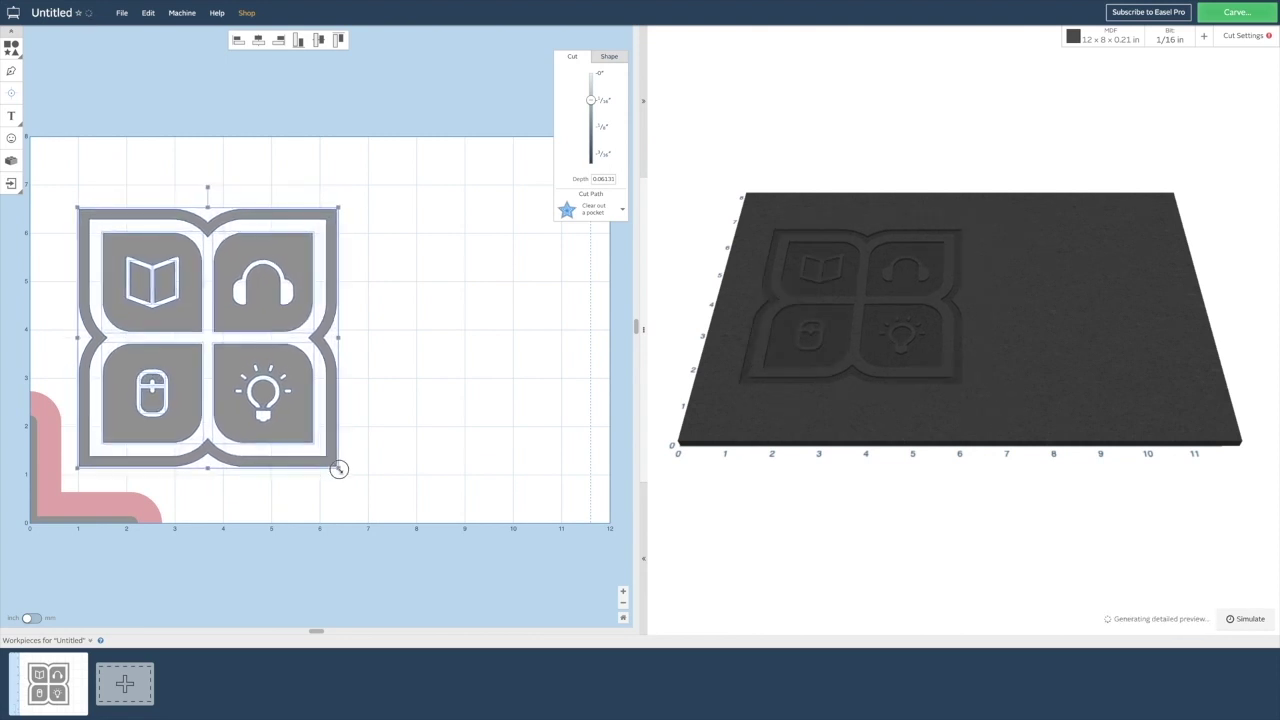
drag(340, 208, 368, 185)
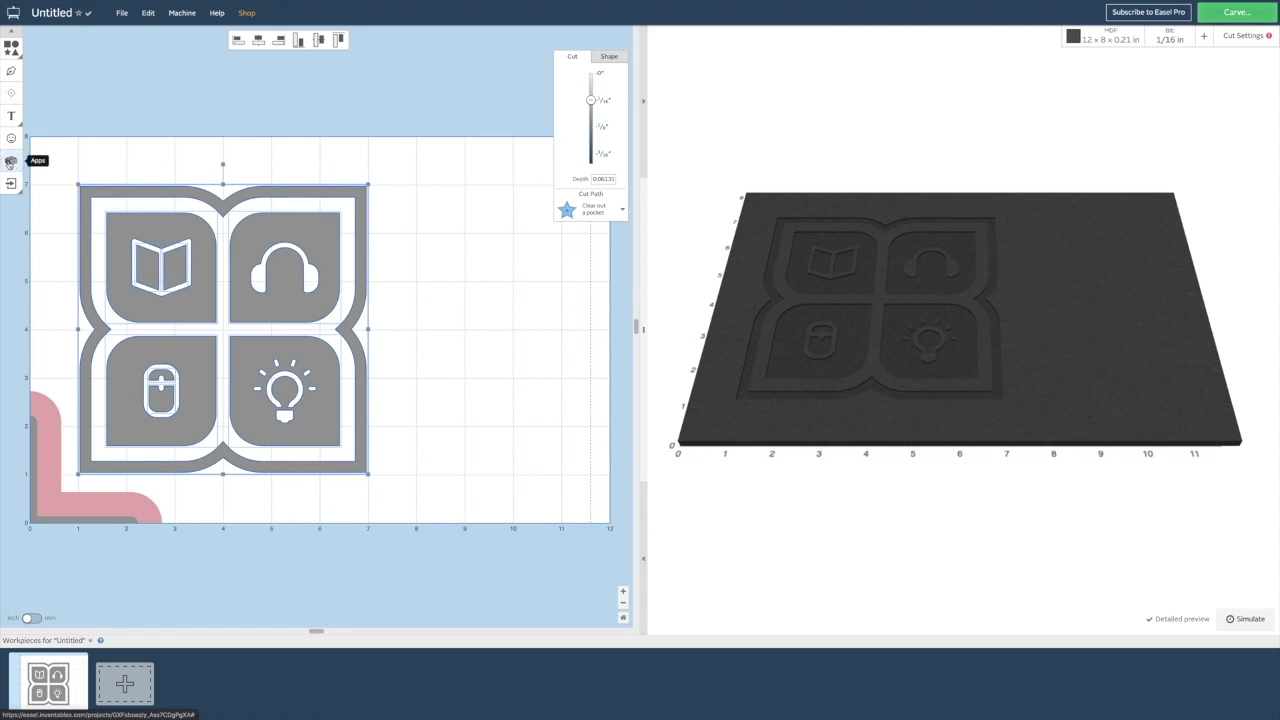
Step: Run the Xploder app with Gap 0 to split the logo into separate shapes
click(11, 161)
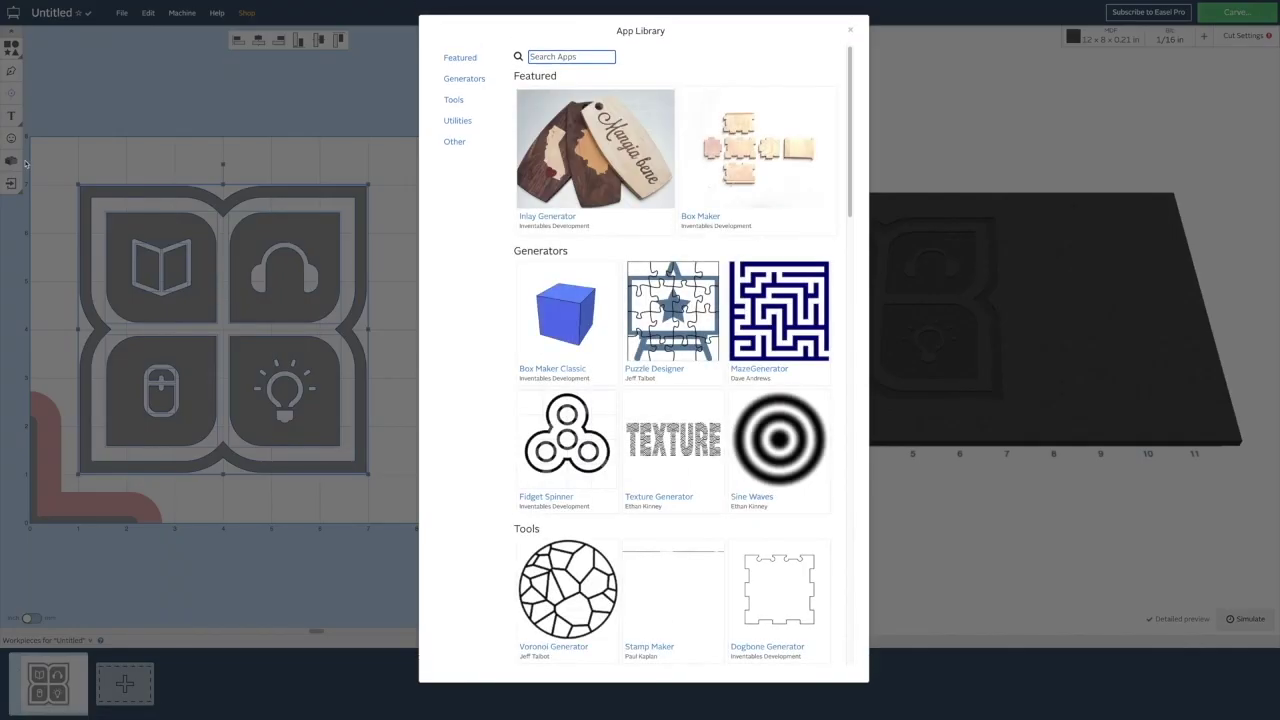
mouse_move(543, 176)
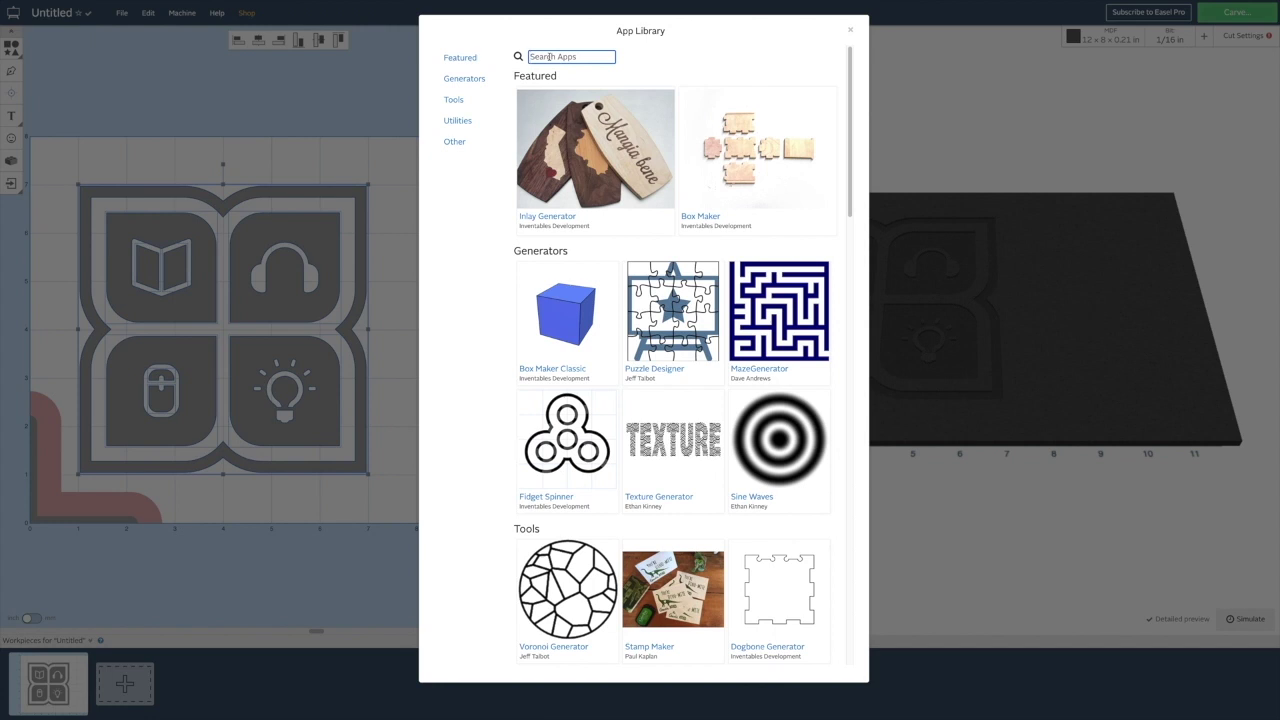
text(xpl)
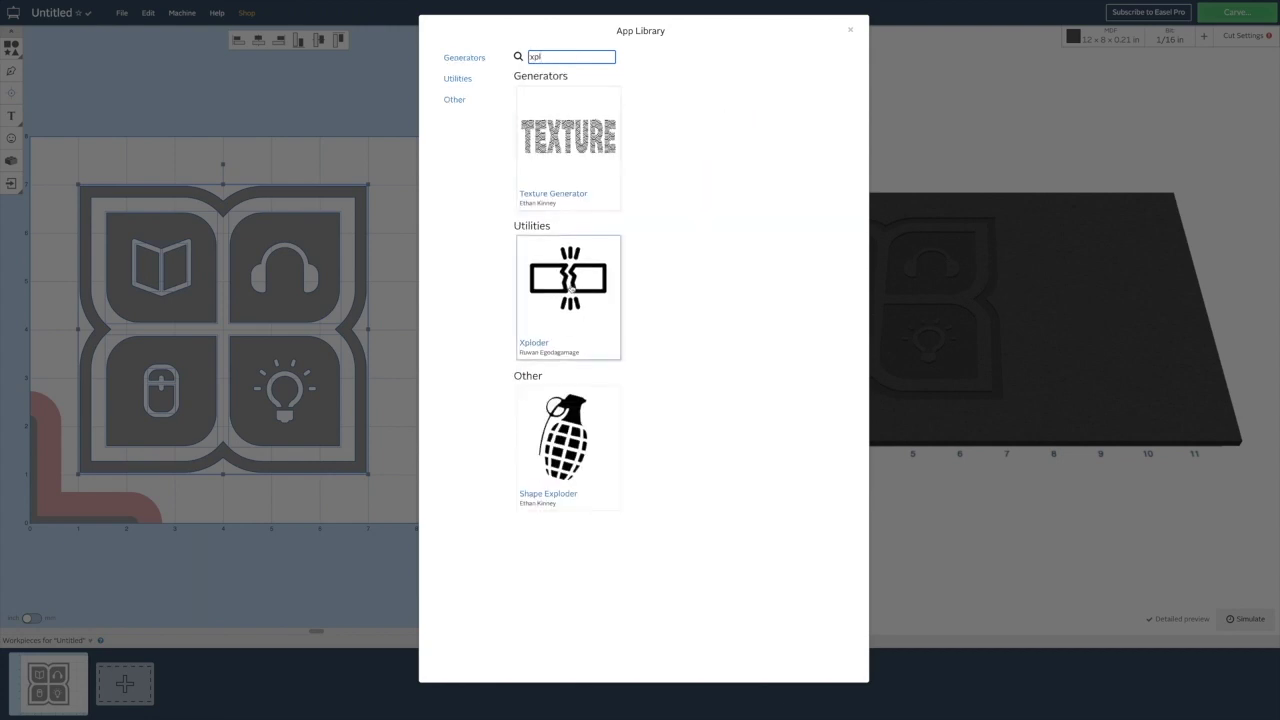
click(570, 284)
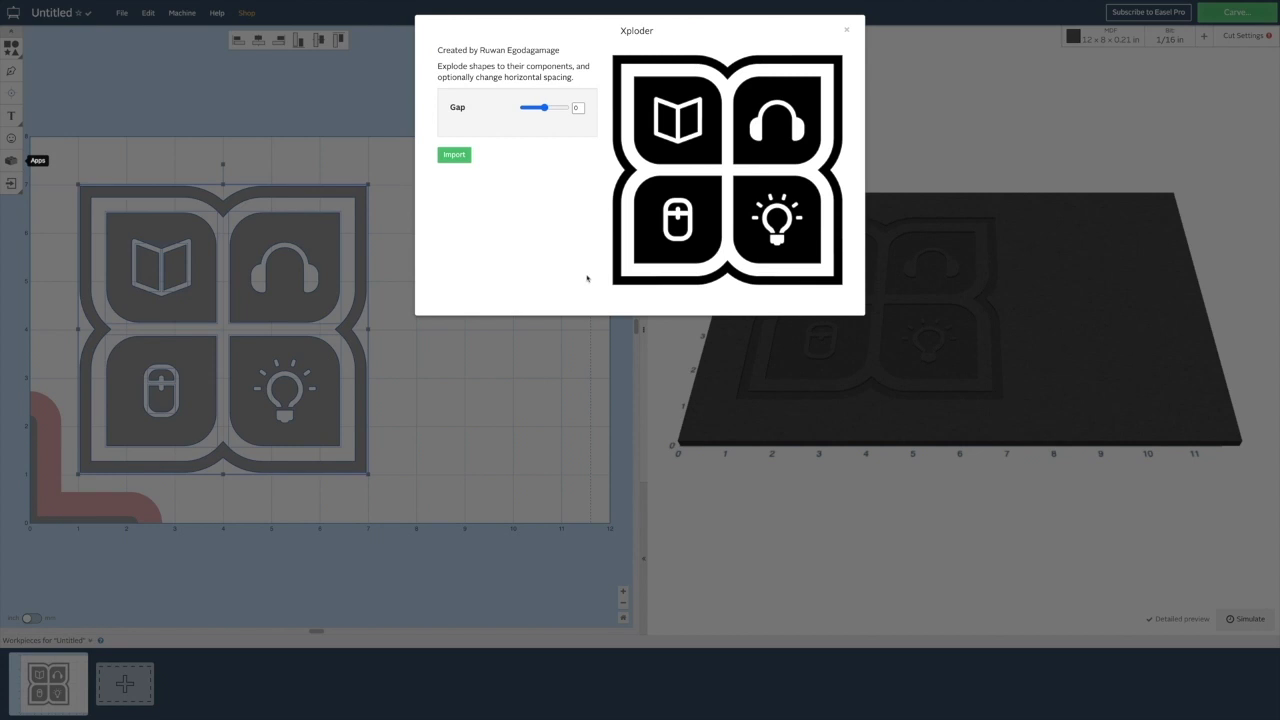
mouse_move(550, 112)
mouse_down()
mouse_move(518, 110)
mouse_move(530, 108)
mouse_up()
click(521, 158)
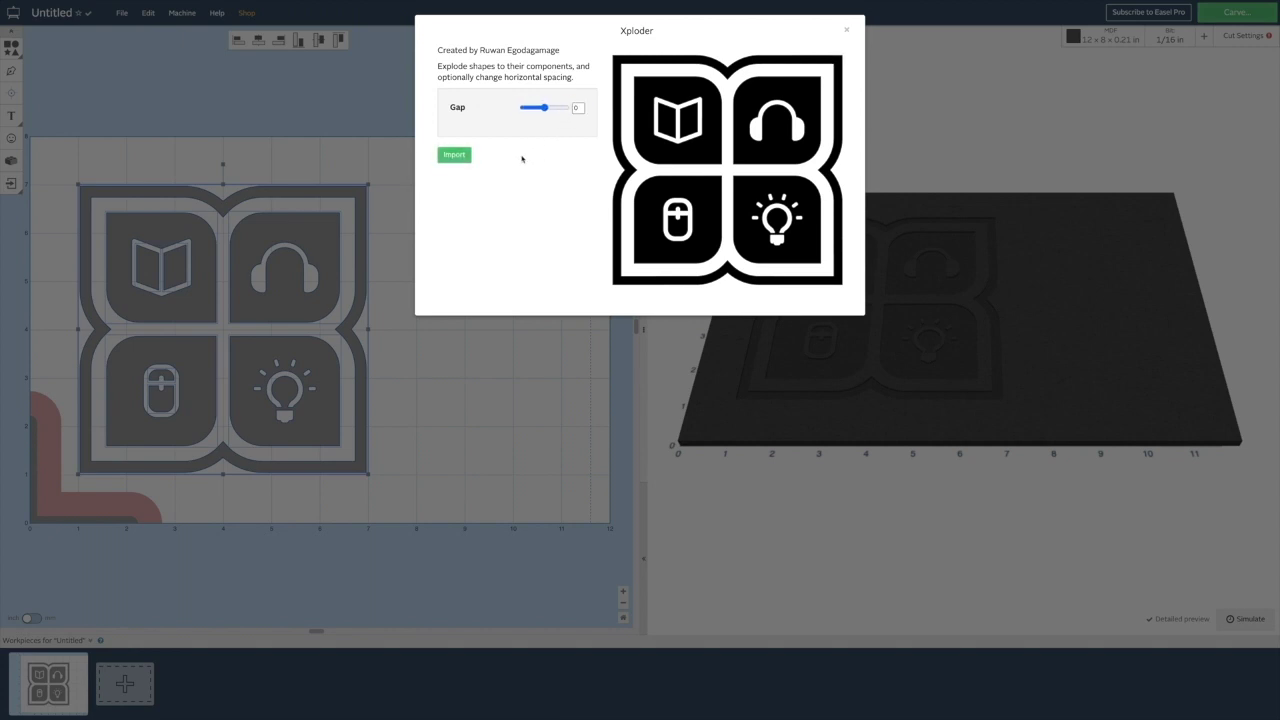
click(453, 155)
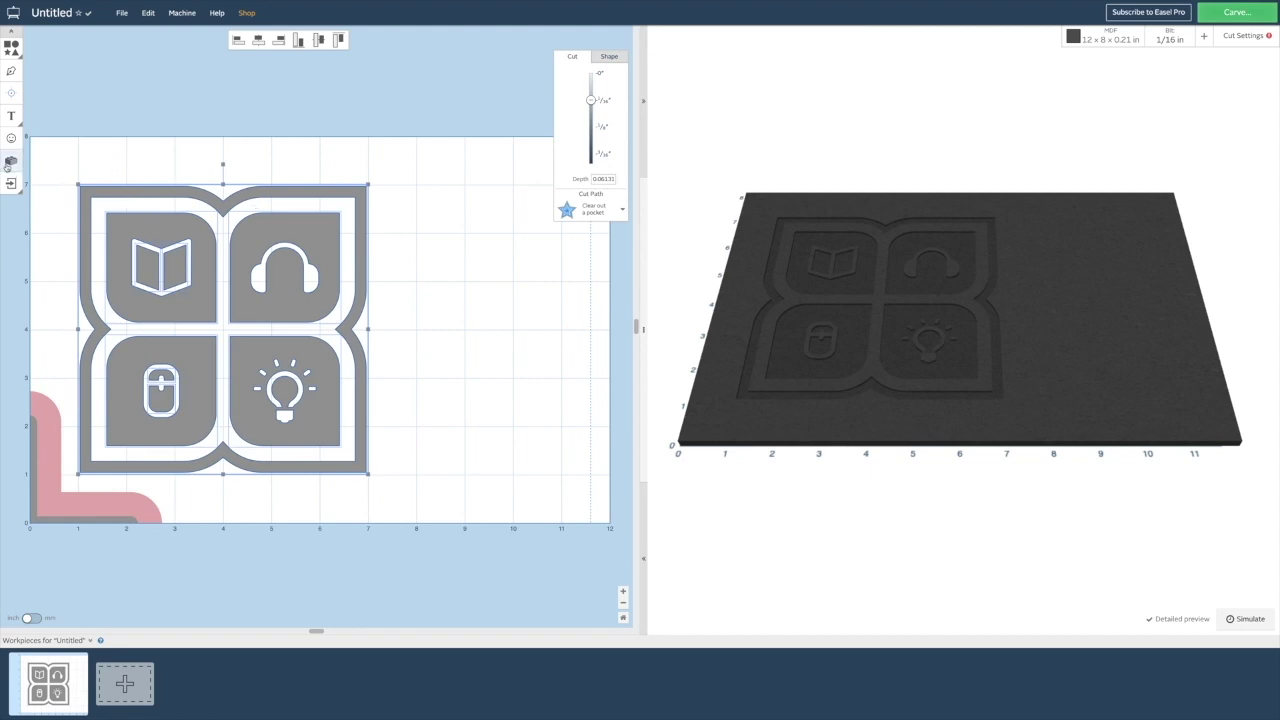
click(11, 161)
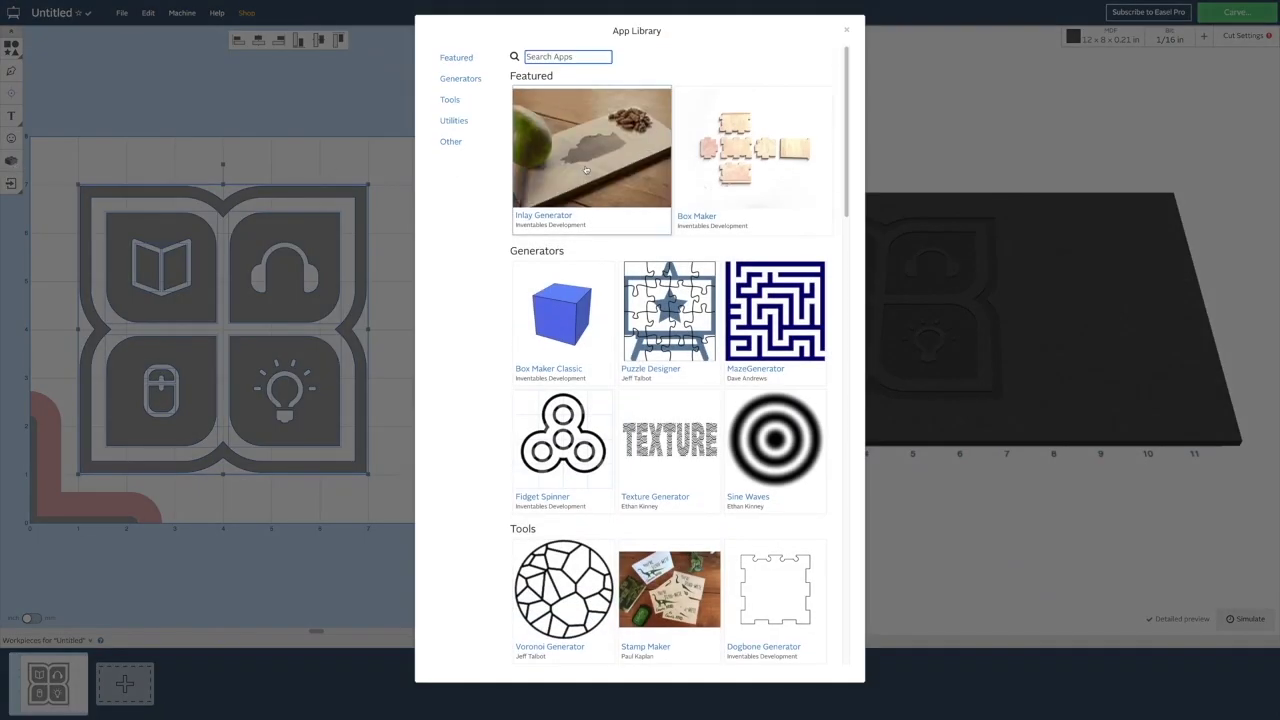
Step: Run Inlay Generator with bit size 0.0625 and tolerance 0.045, leaving the original size
click(587, 167)
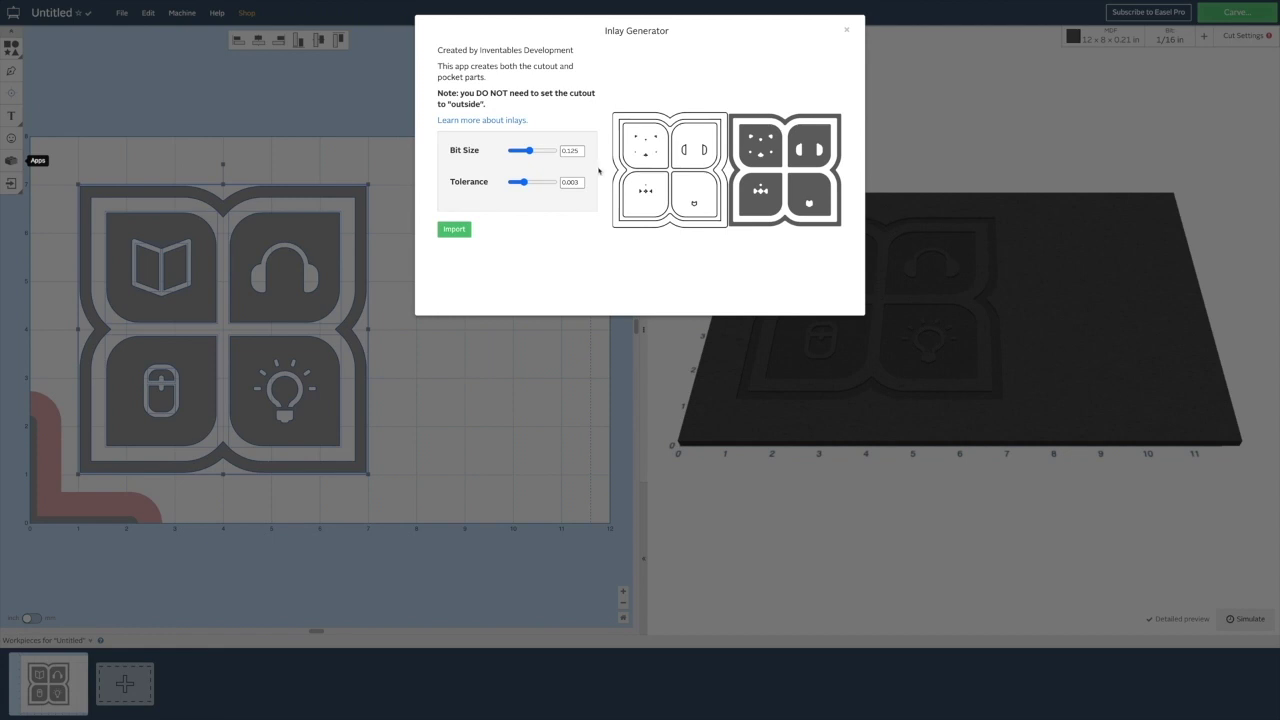
double_click(566, 151)
text(0.0625)
double_click(574, 183)
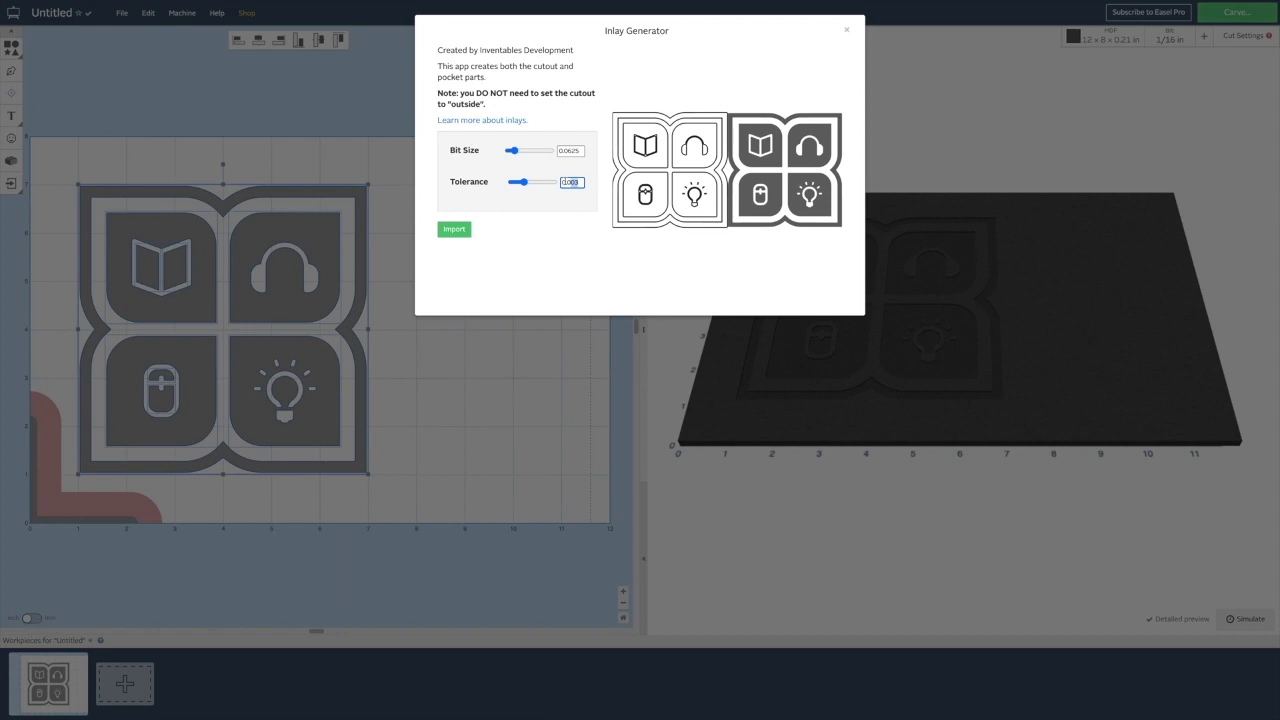
text(0.045)
key(Return)
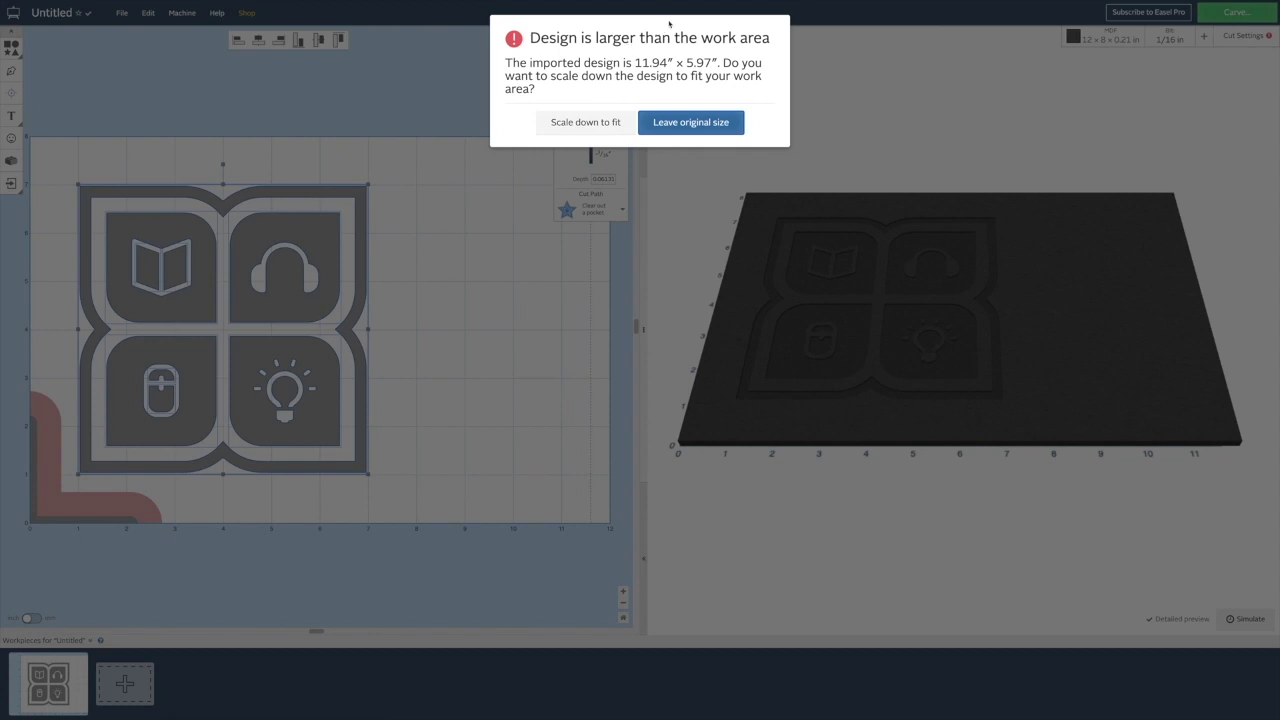
click(690, 122)
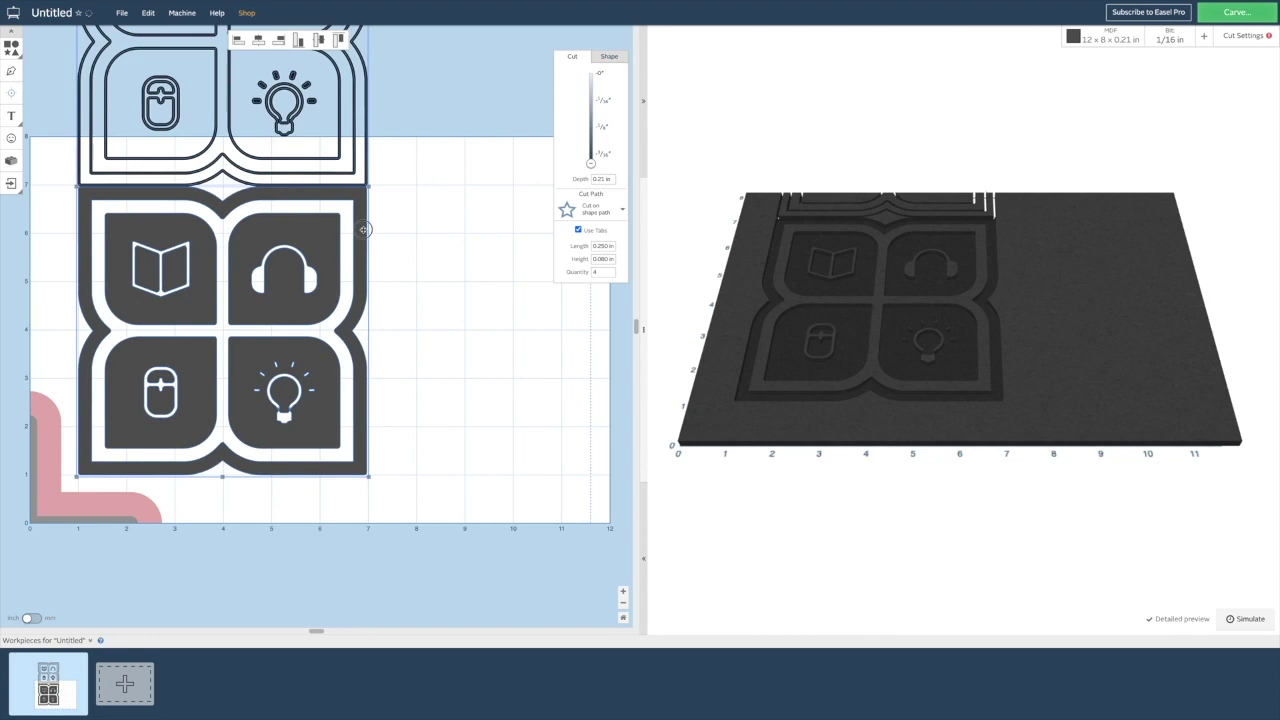
Step: Drag the inlay design to the board's right edge and select the original logo
drag(366, 224, 746, 89)
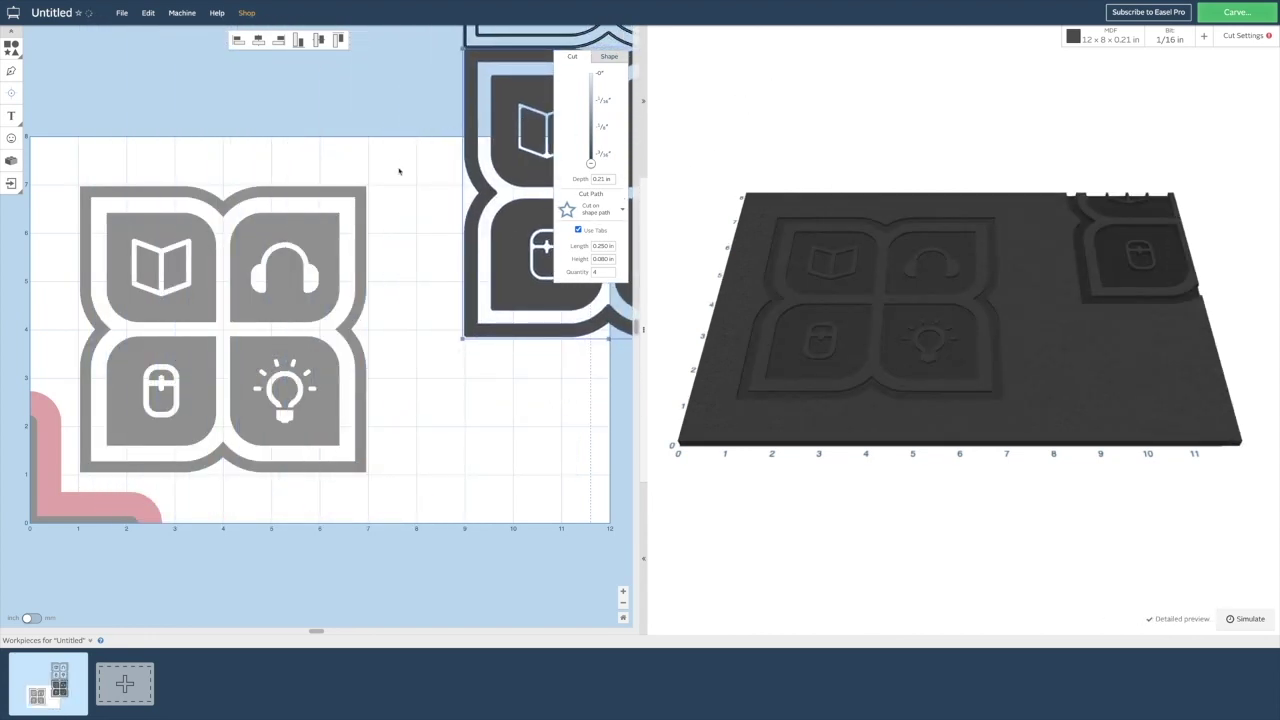
drag(397, 168, 63, 507)
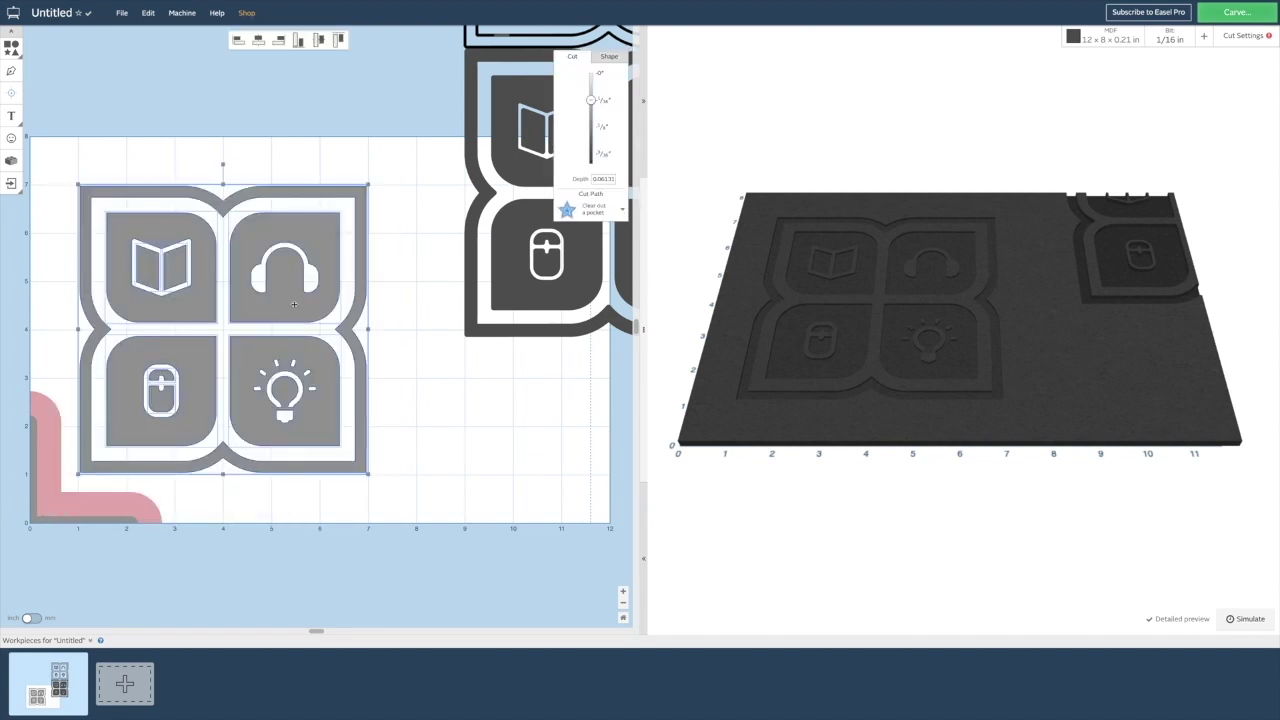
Step: Zero the original logo's depth, move it off the board, and place the dark pocket design lower left
drag(591, 100, 598, 66)
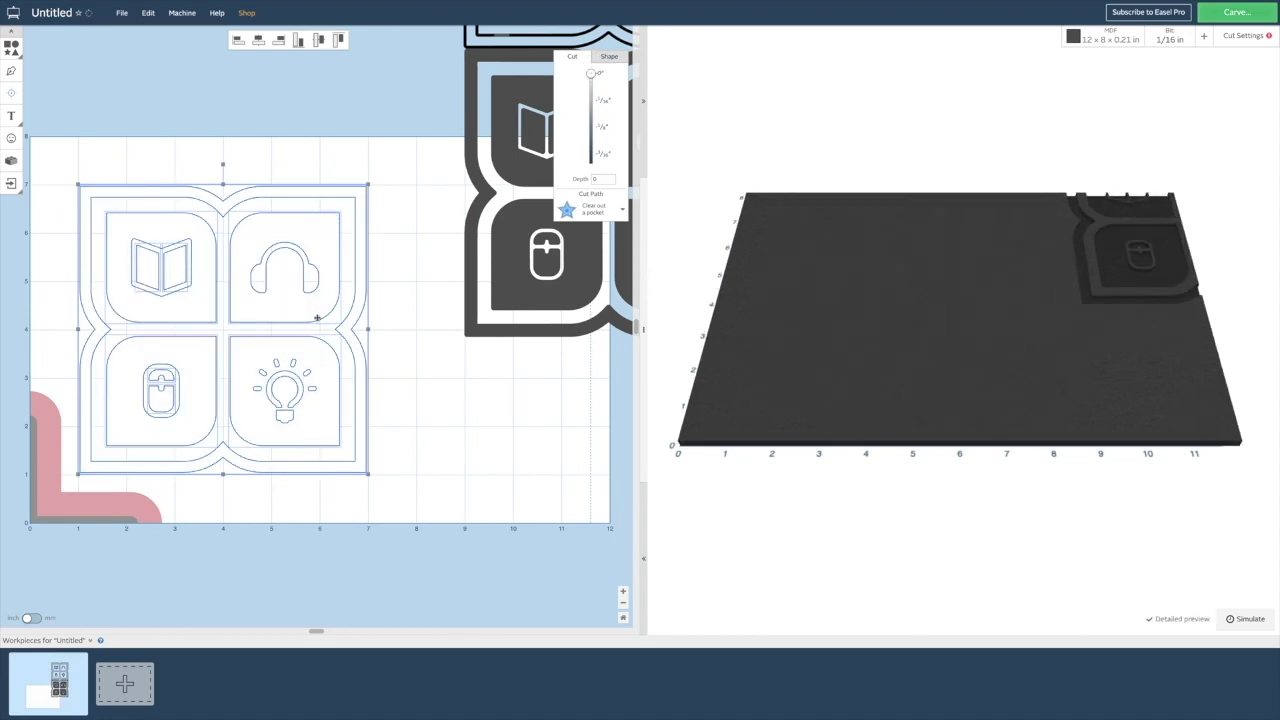
drag(300, 307, 274, 100)
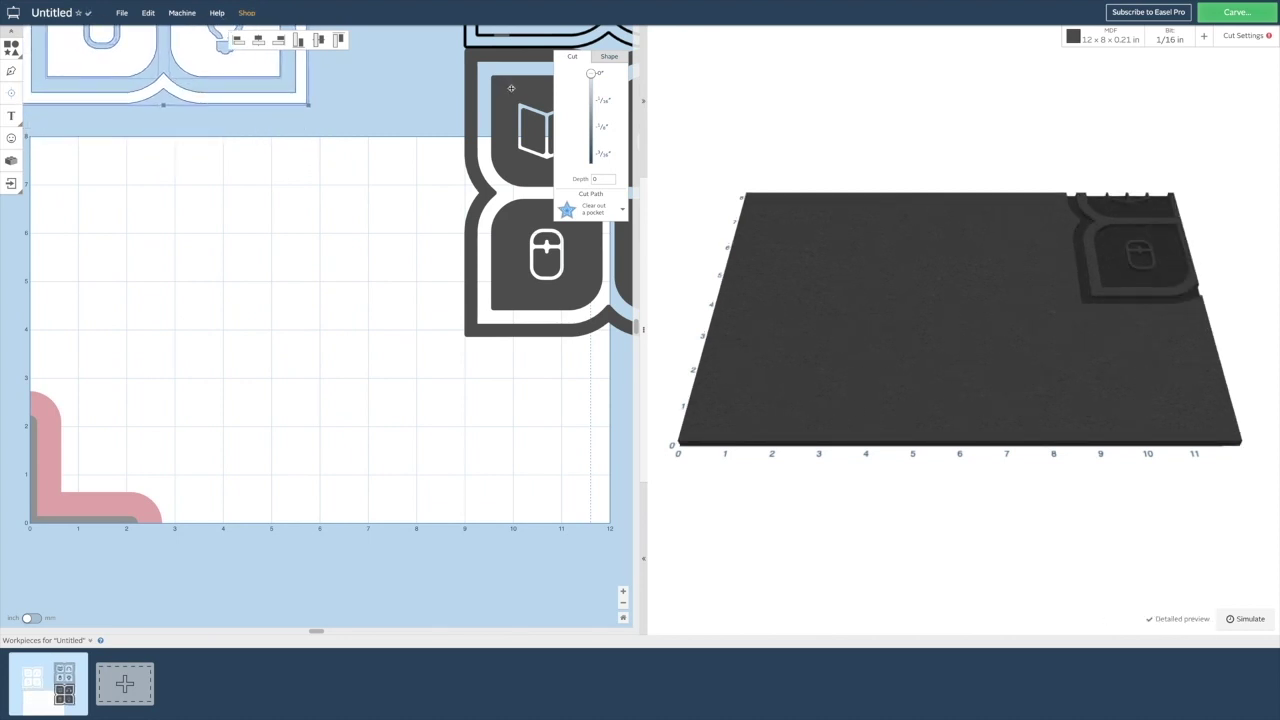
click(471, 103)
drag(471, 103, 312, 238)
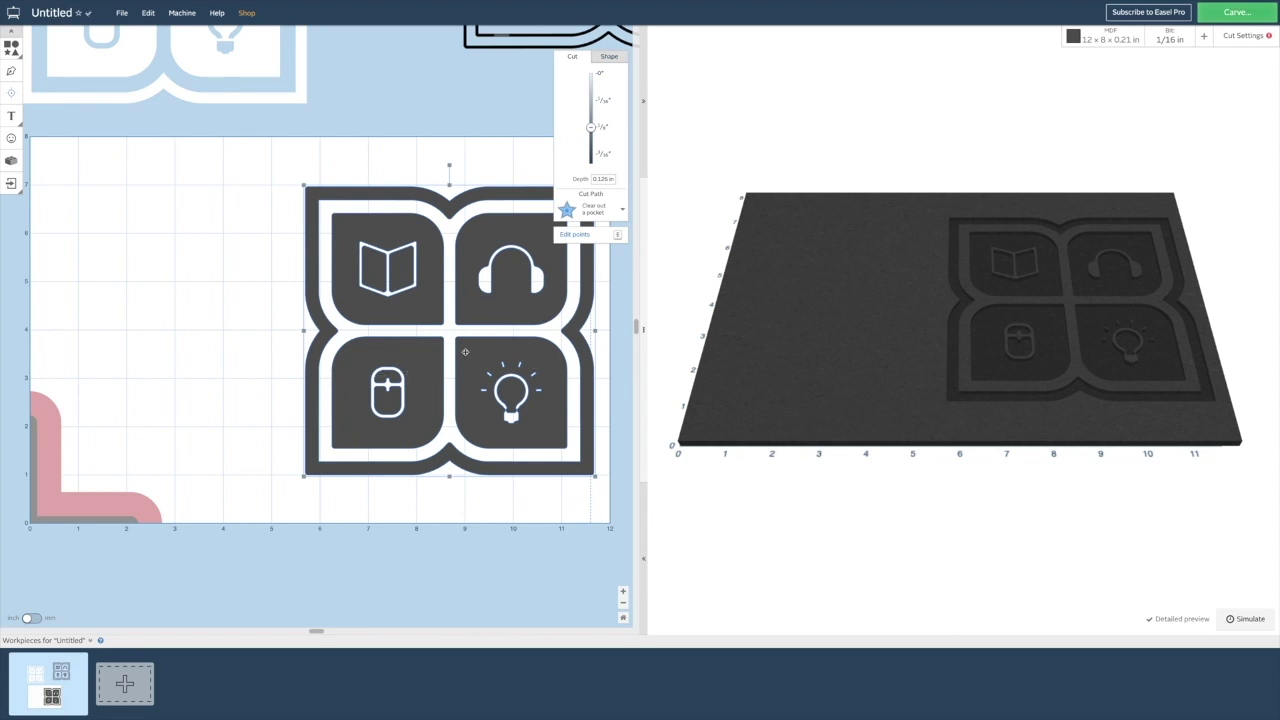
drag(455, 350, 240, 351)
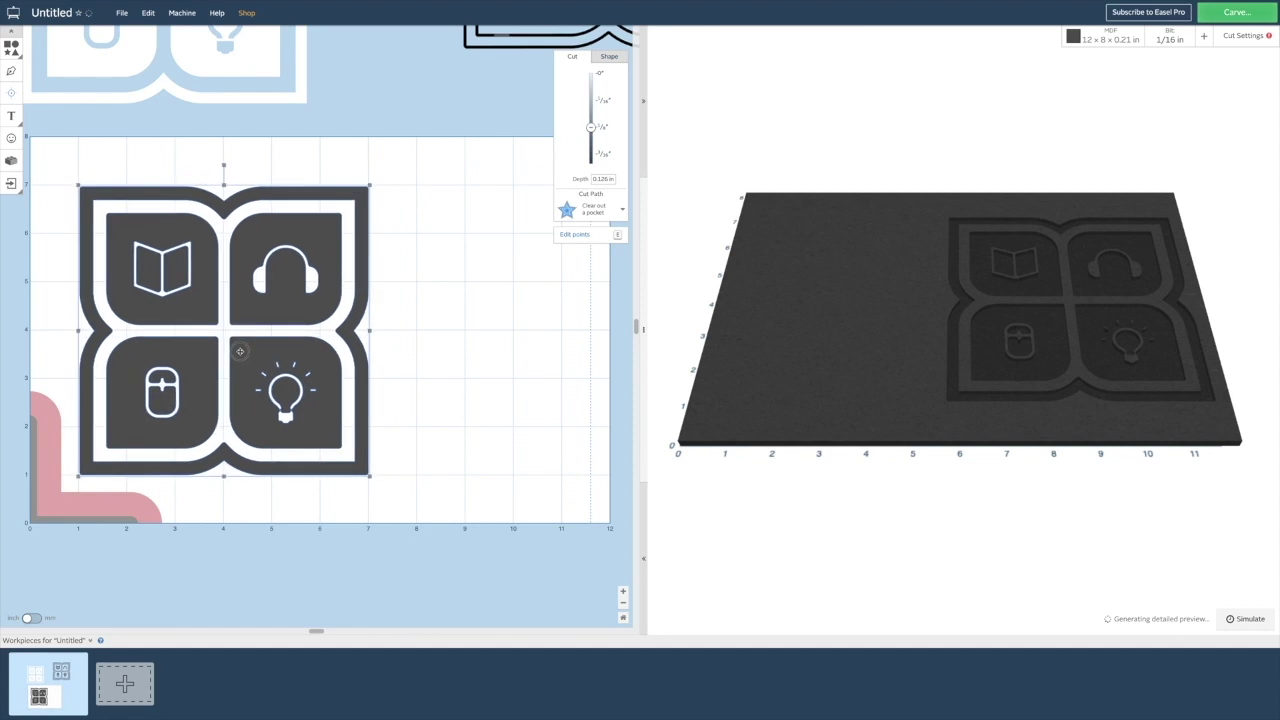
Step: Duplicate the workpiece and place the outlined insert cutout design onto the copy's material
click(83, 660)
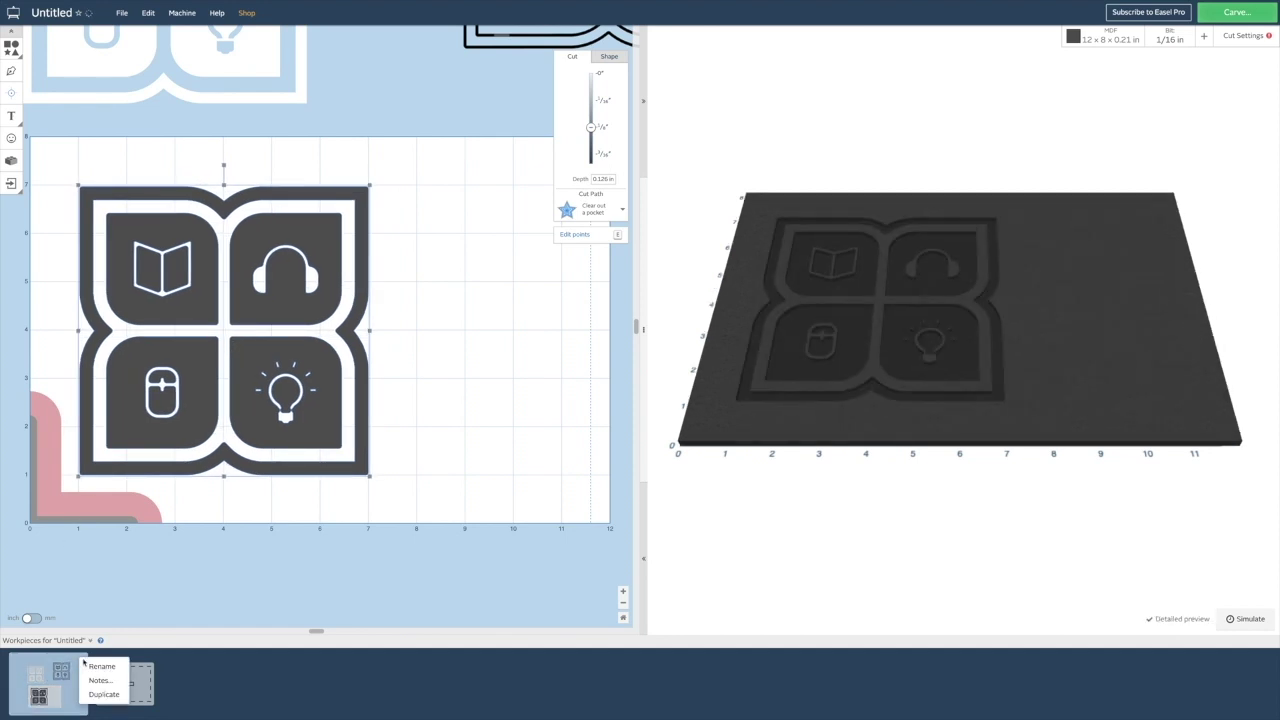
click(92, 694)
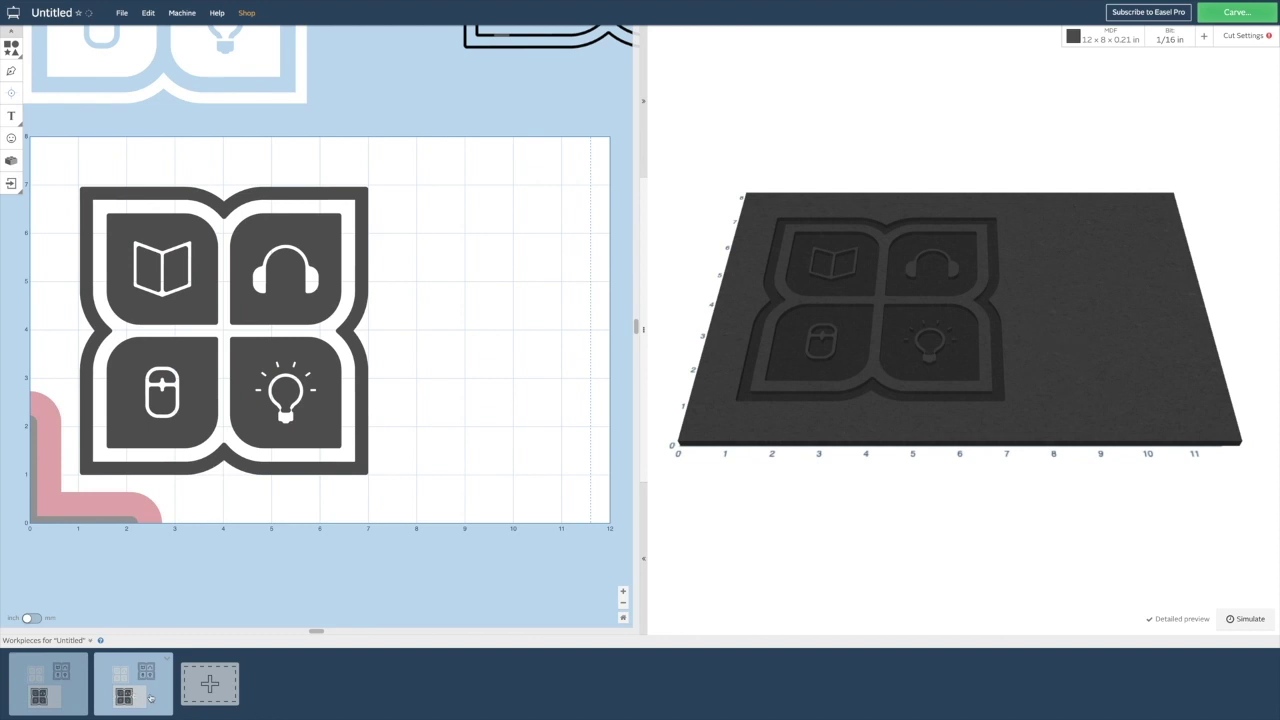
click(165, 686)
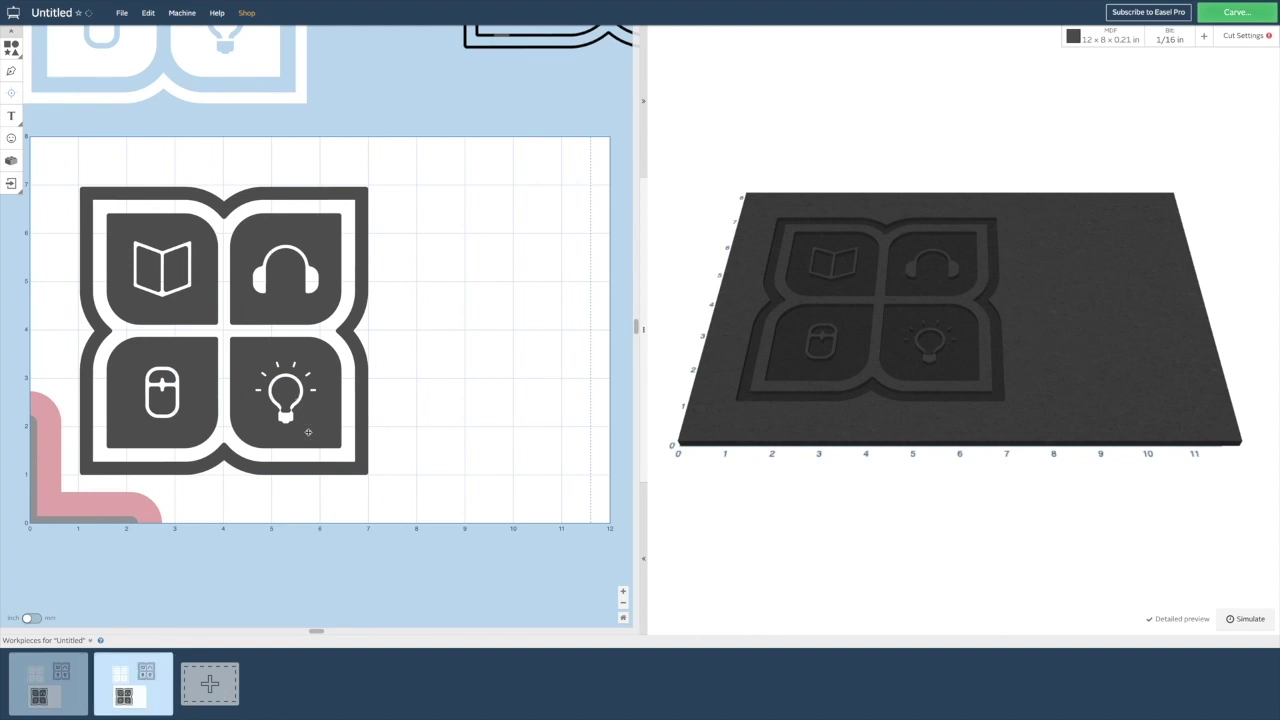
click(308, 431)
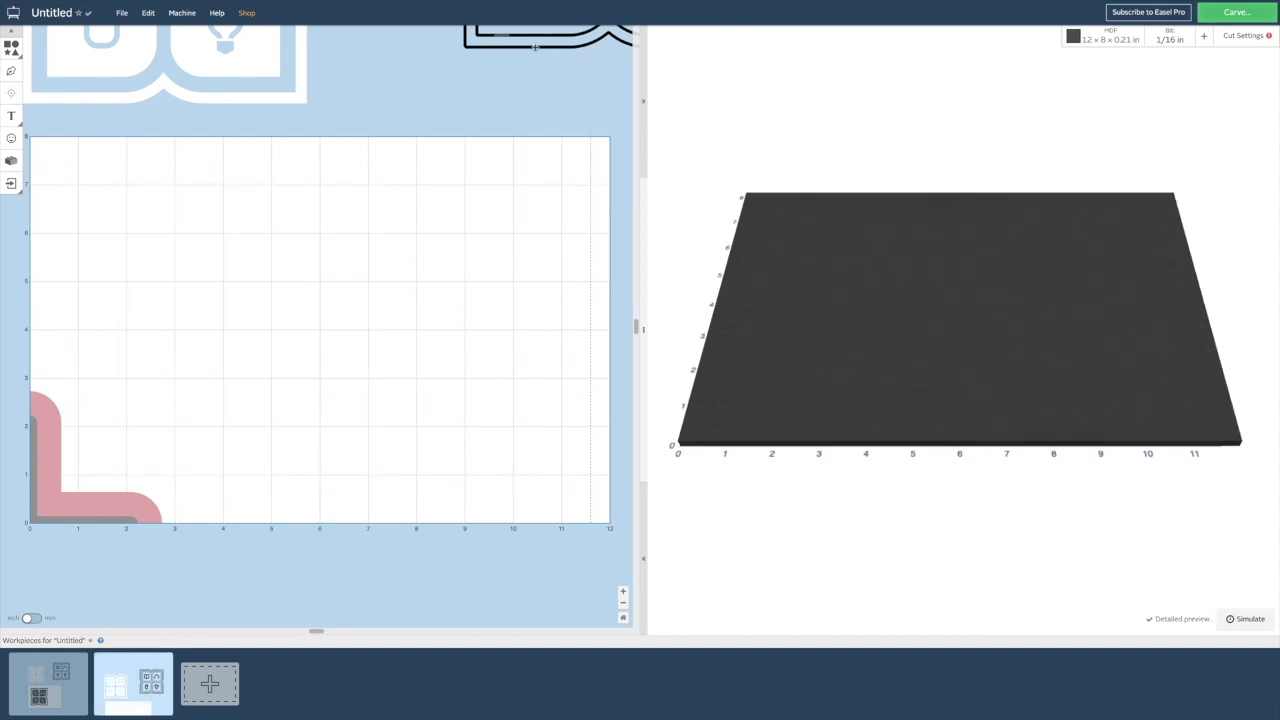
drag(279, 225, 147, 471)
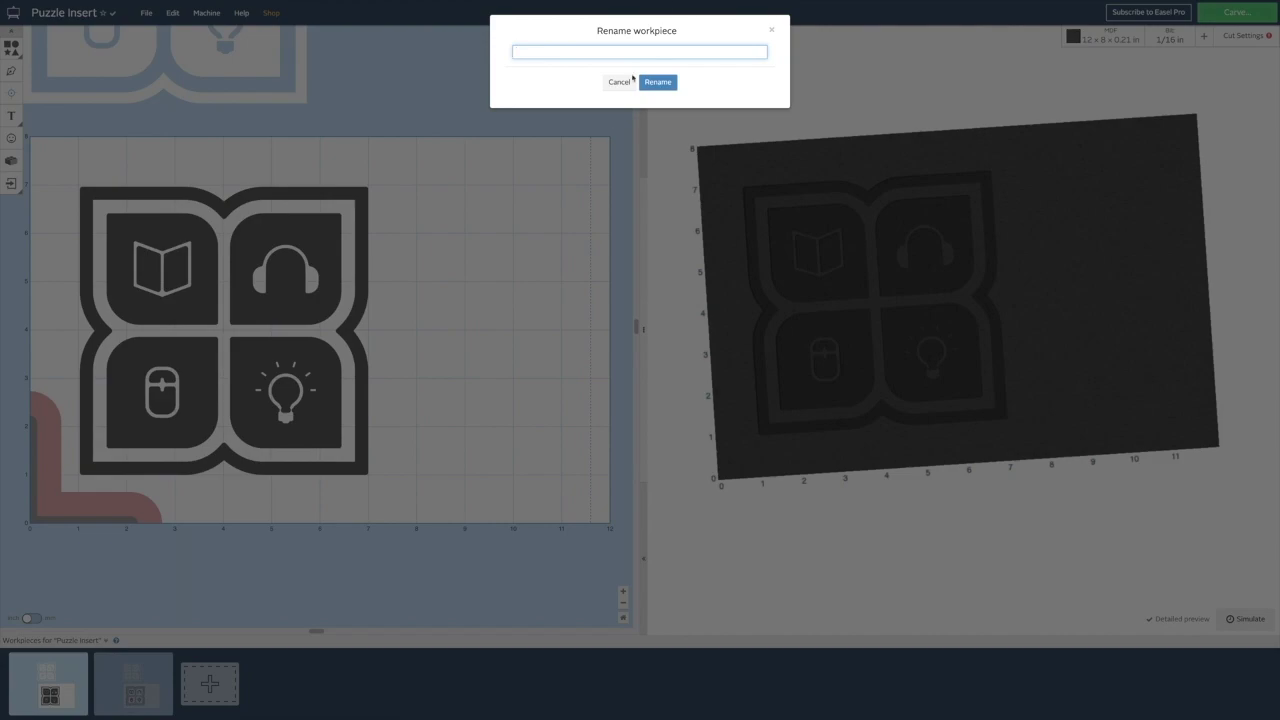
click(630, 80)
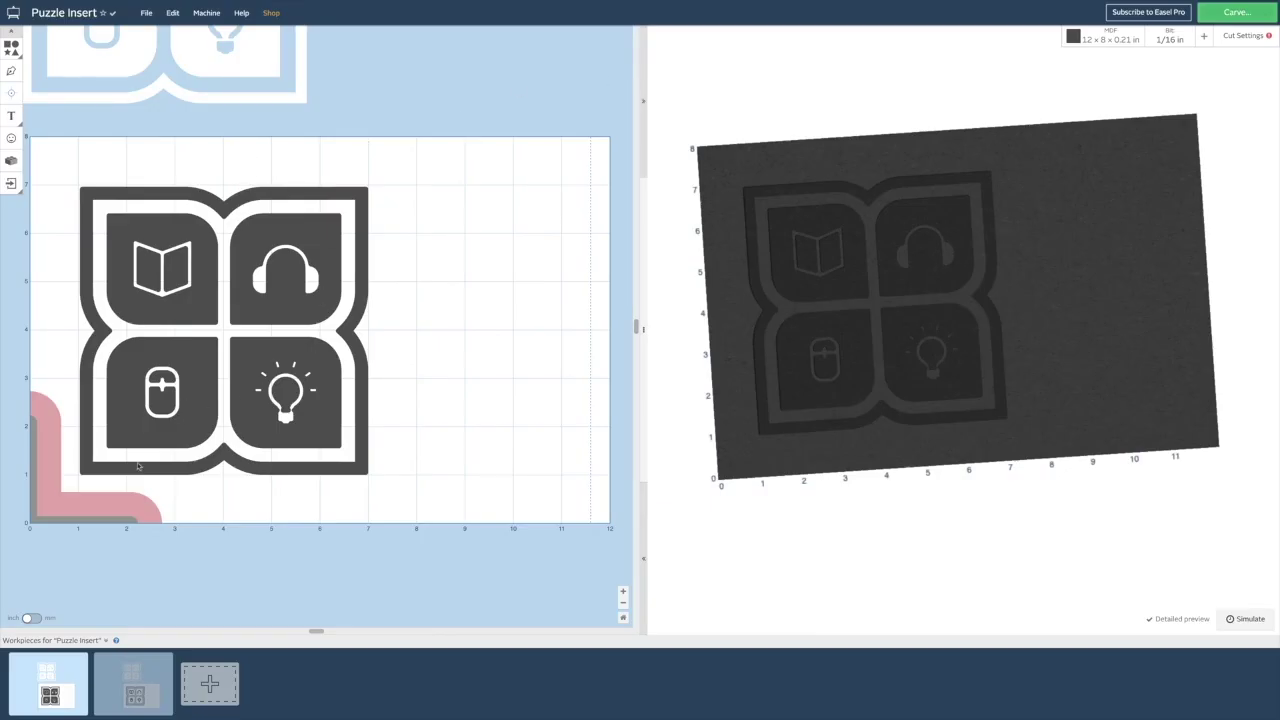
Step: Rename the first workpiece to Puzzle Pocket
click(80, 664)
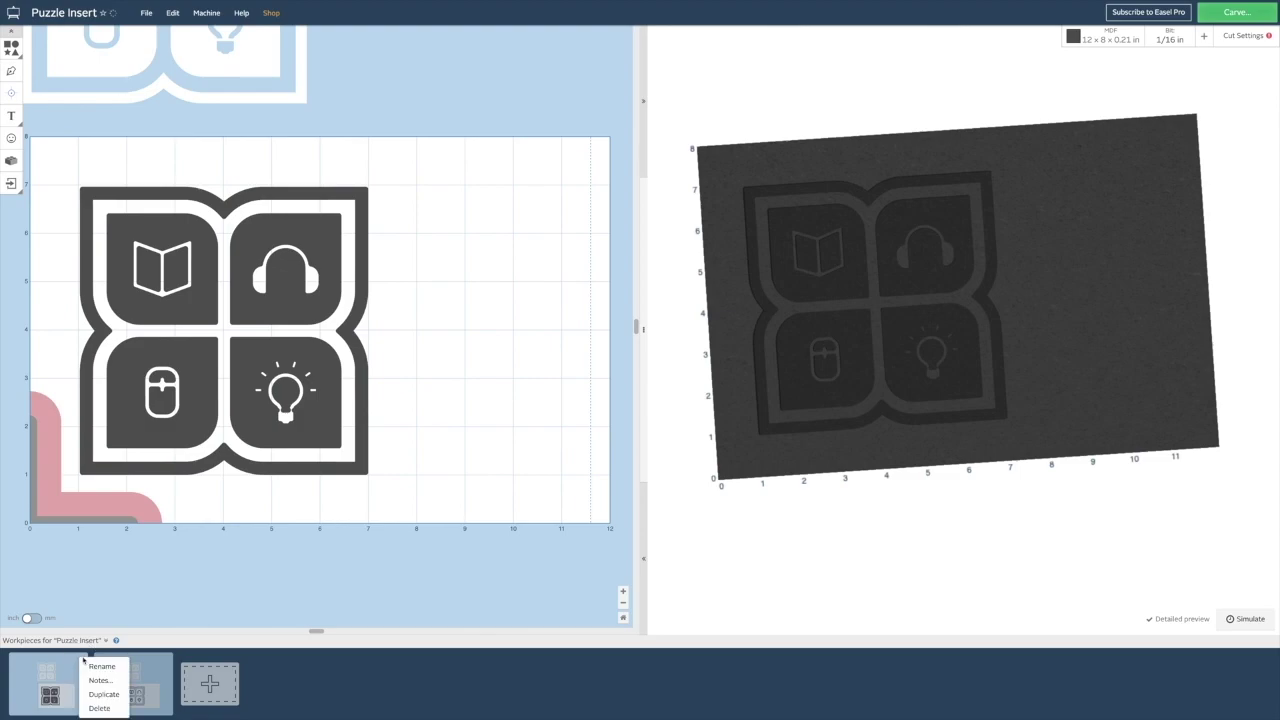
click(99, 666)
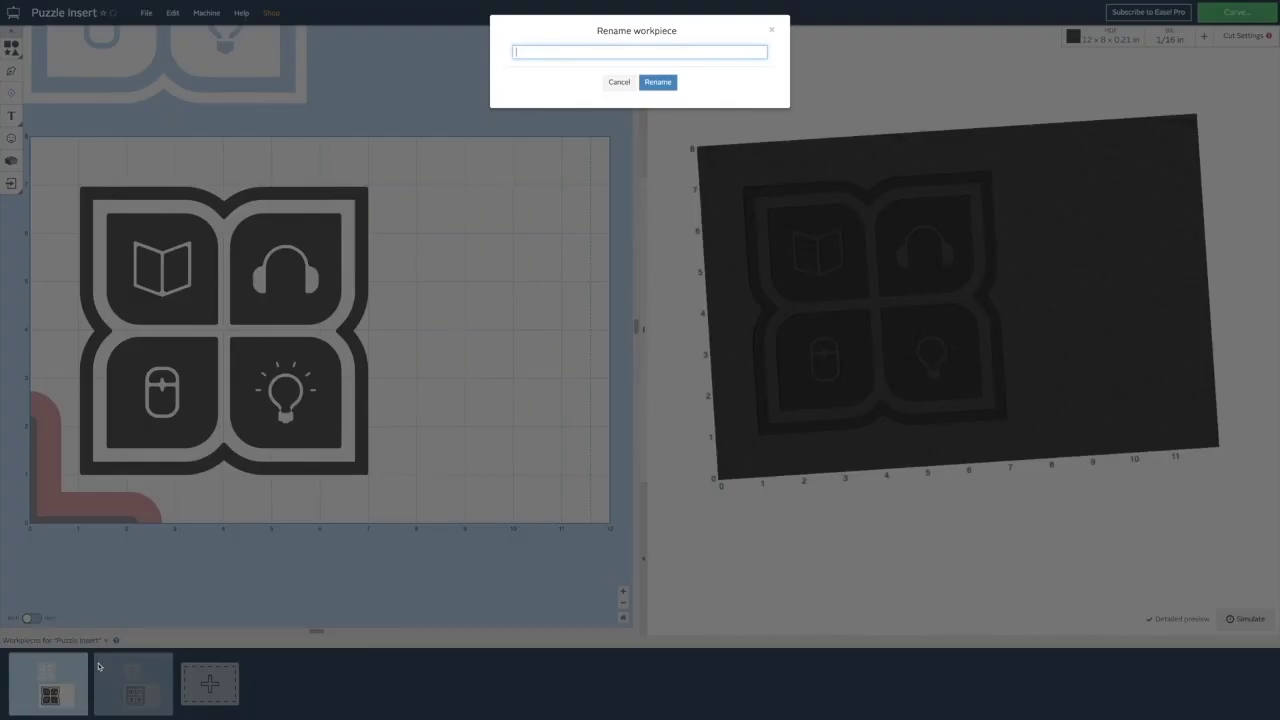
text(Puzzle Pocket)
click(648, 82)
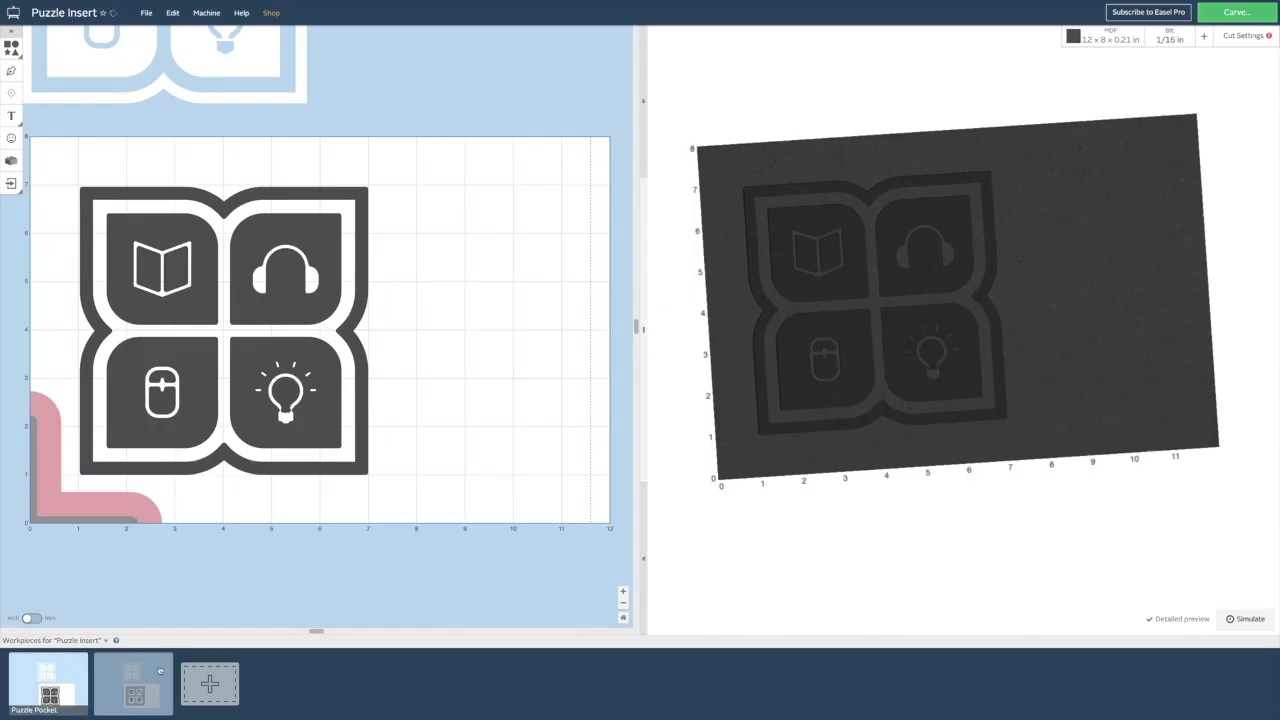
Step: Rename the second workpiece to Puzzle Insert
click(160, 671)
click(170, 674)
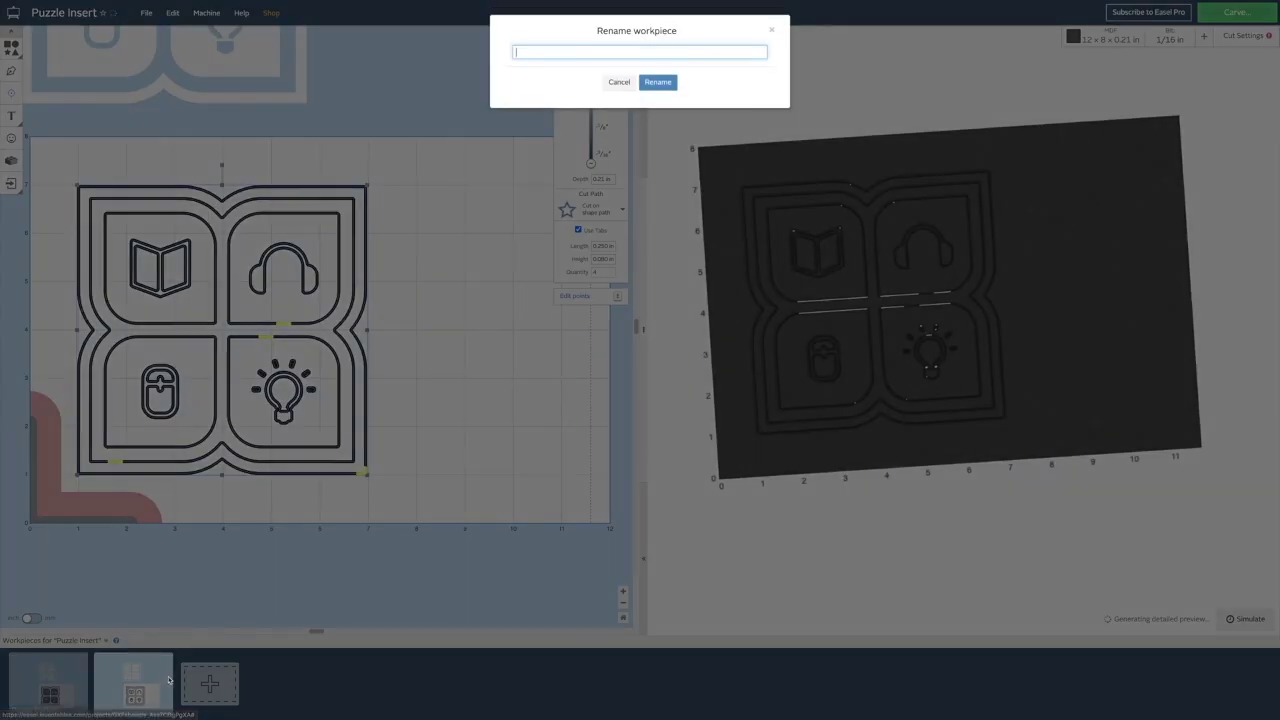
text(Pu)
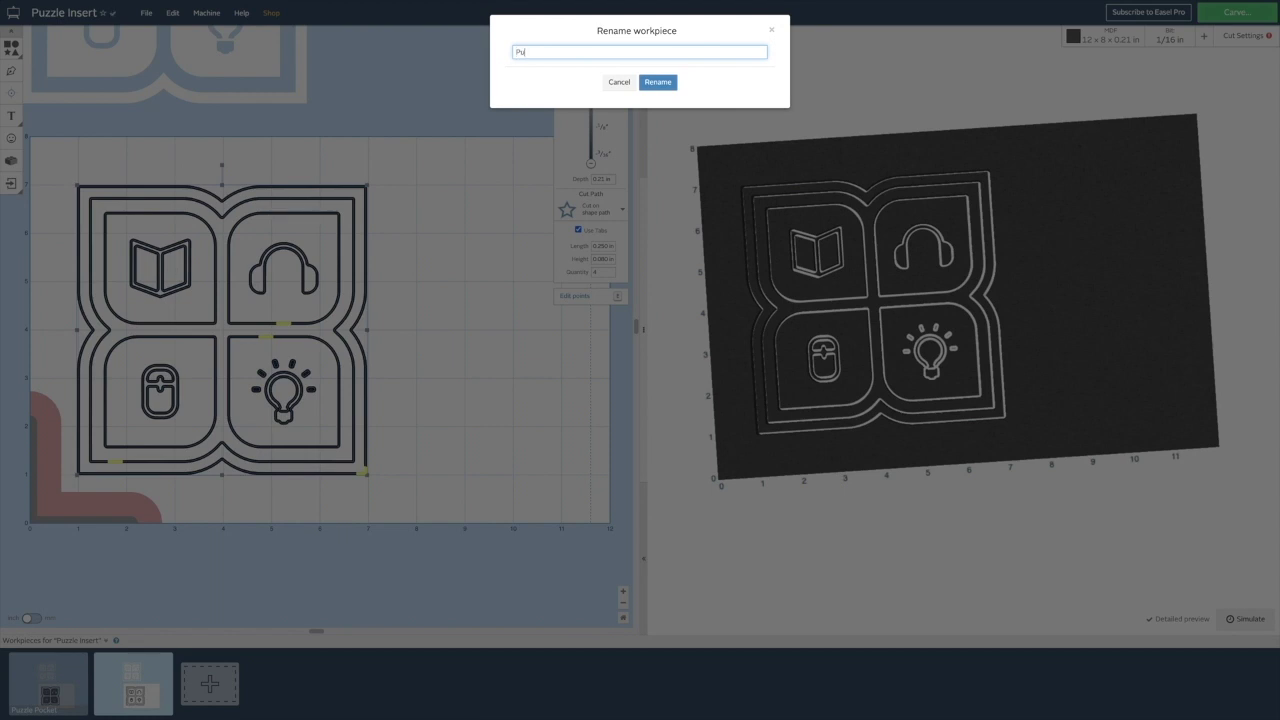
text(zzle Insert)
click(657, 82)
Step: Return to the Puzzle Pocket workpiece and select its logo pocket design
click(46, 672)
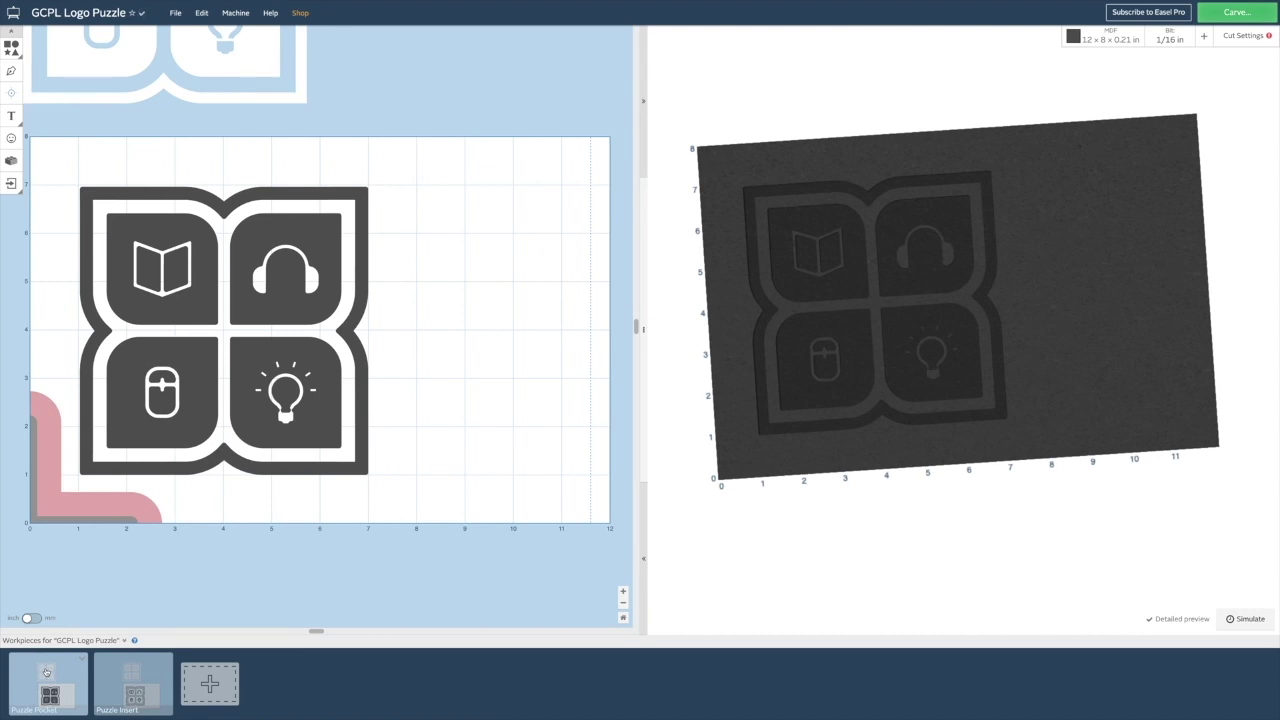
click(44, 673)
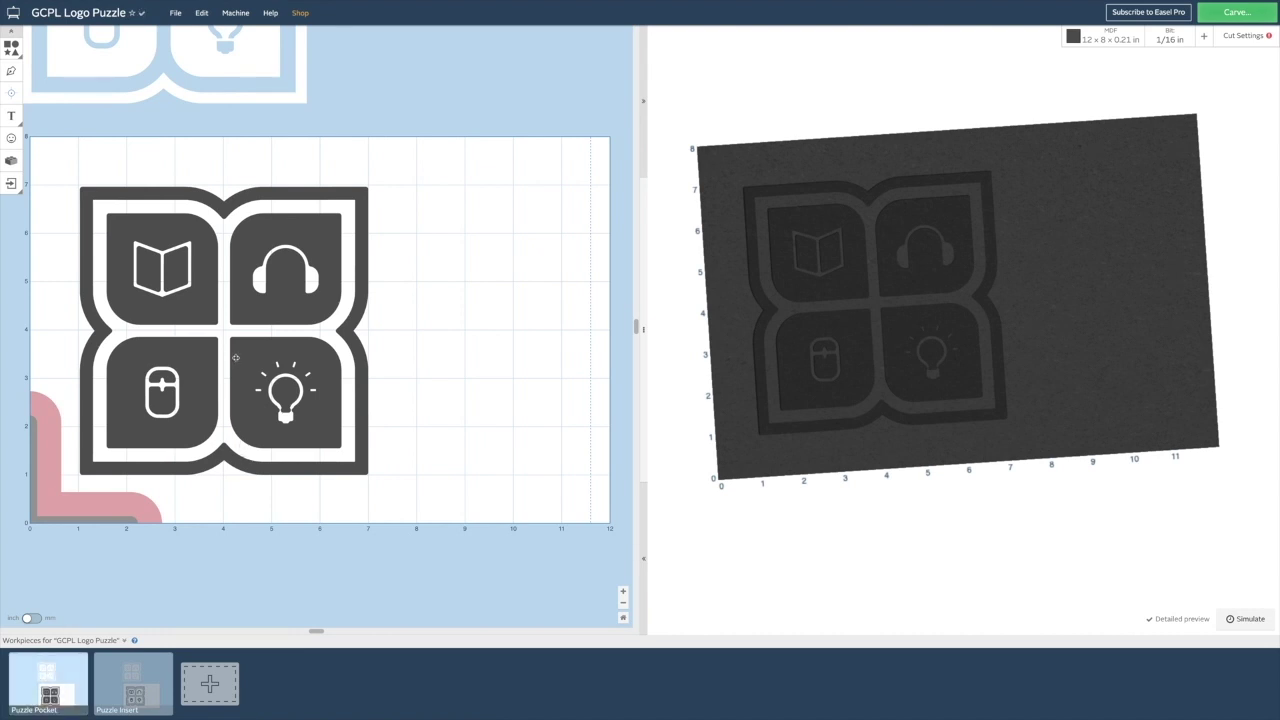
click(235, 357)
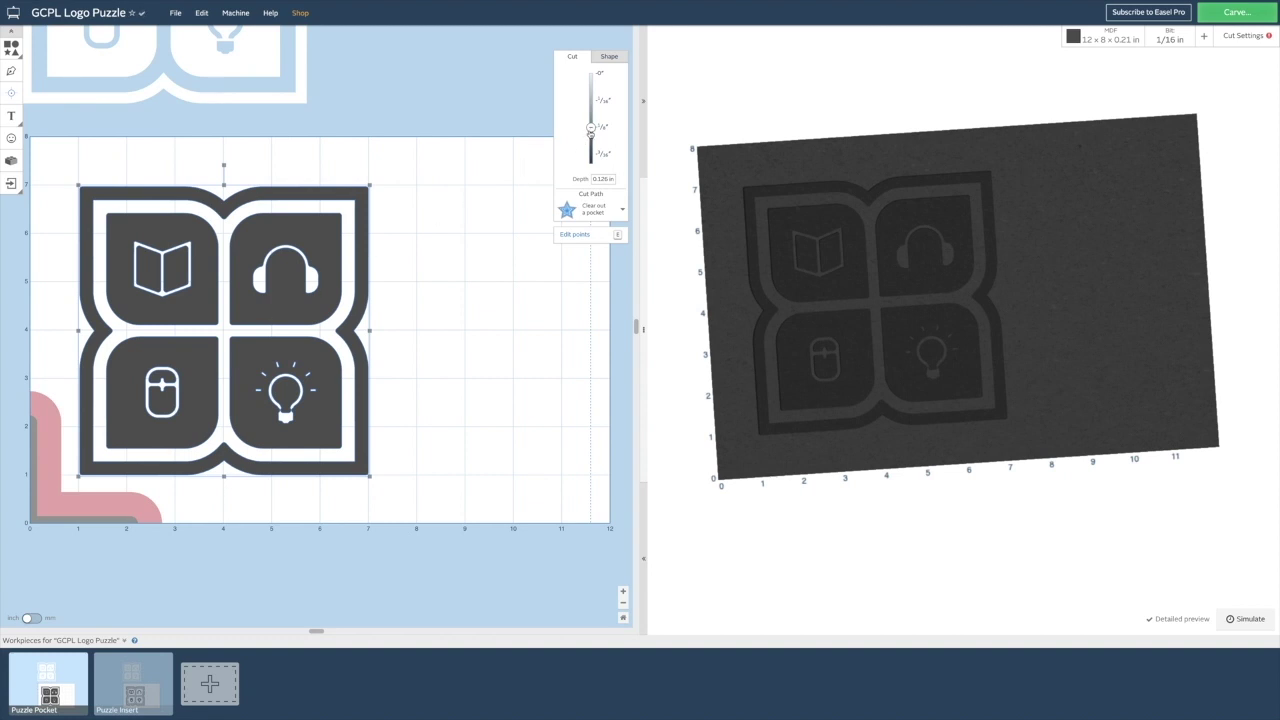
Step: Reduce the logo pocket depth to about 0.094 in, then switch to Puzzle Insert
drag(590, 128, 590, 112)
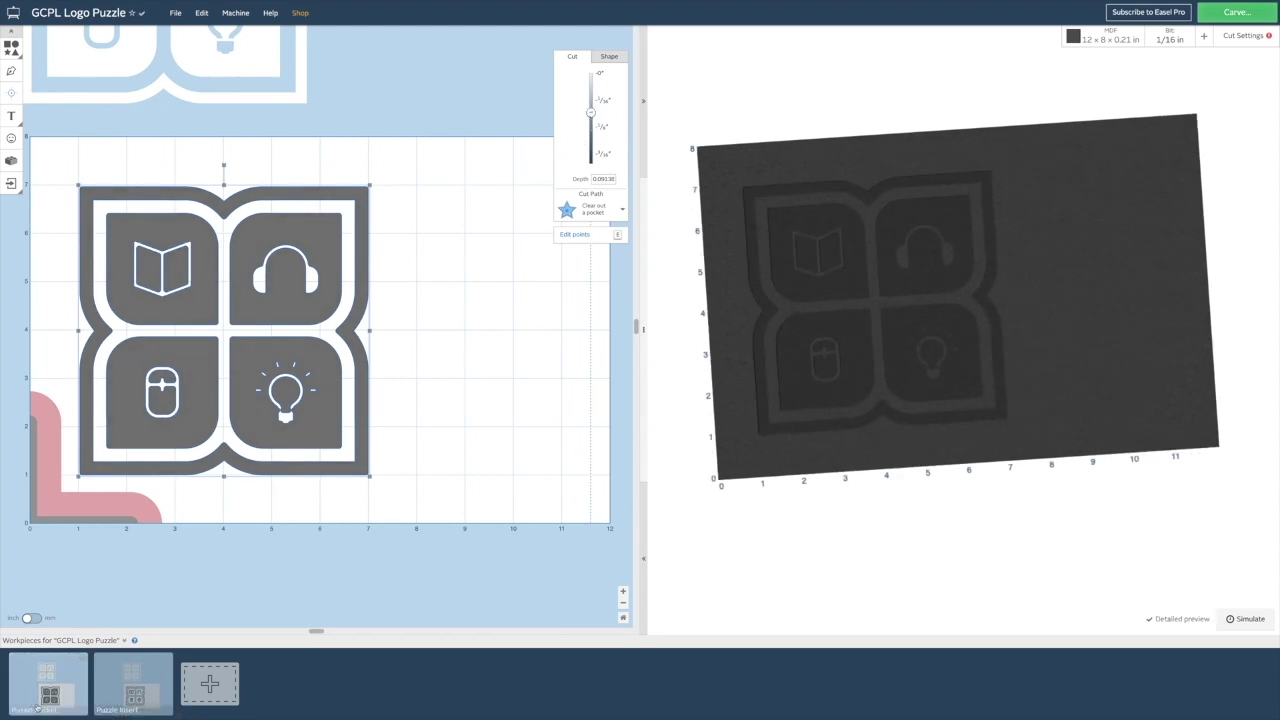
click(120, 686)
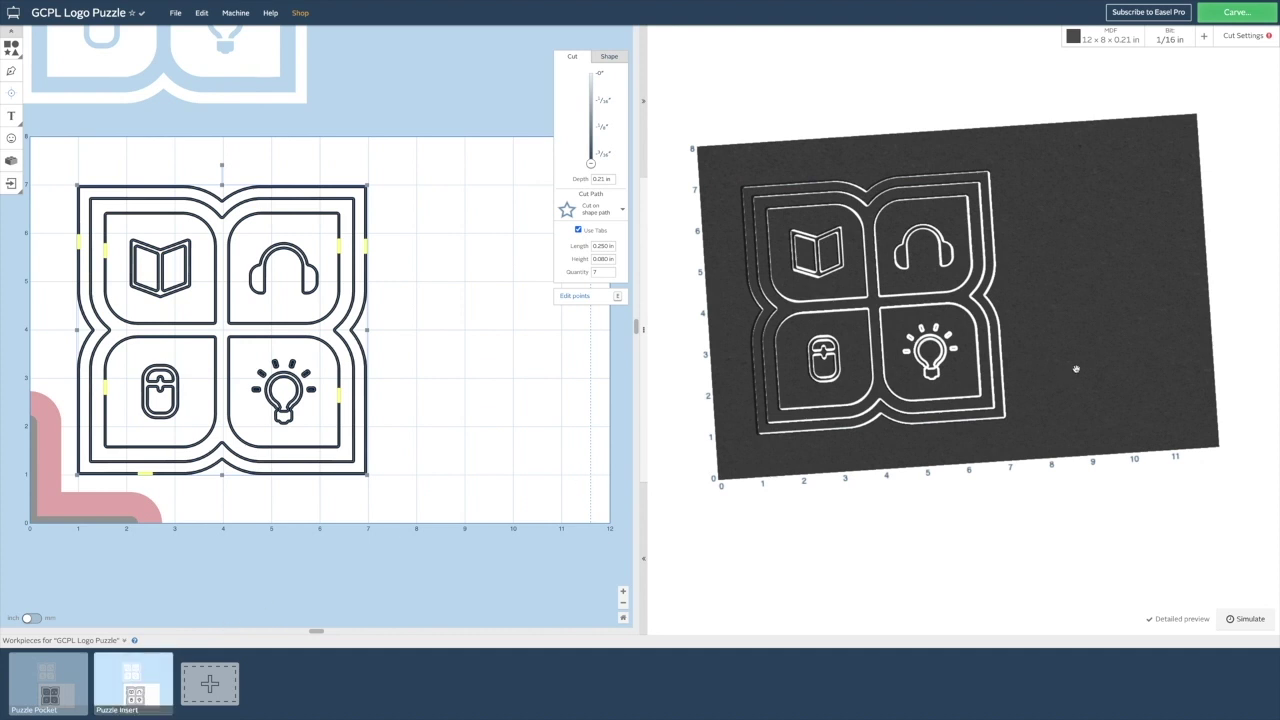
Step: Change the Puzzle Insert material colour to yellow MDF
click(1103, 38)
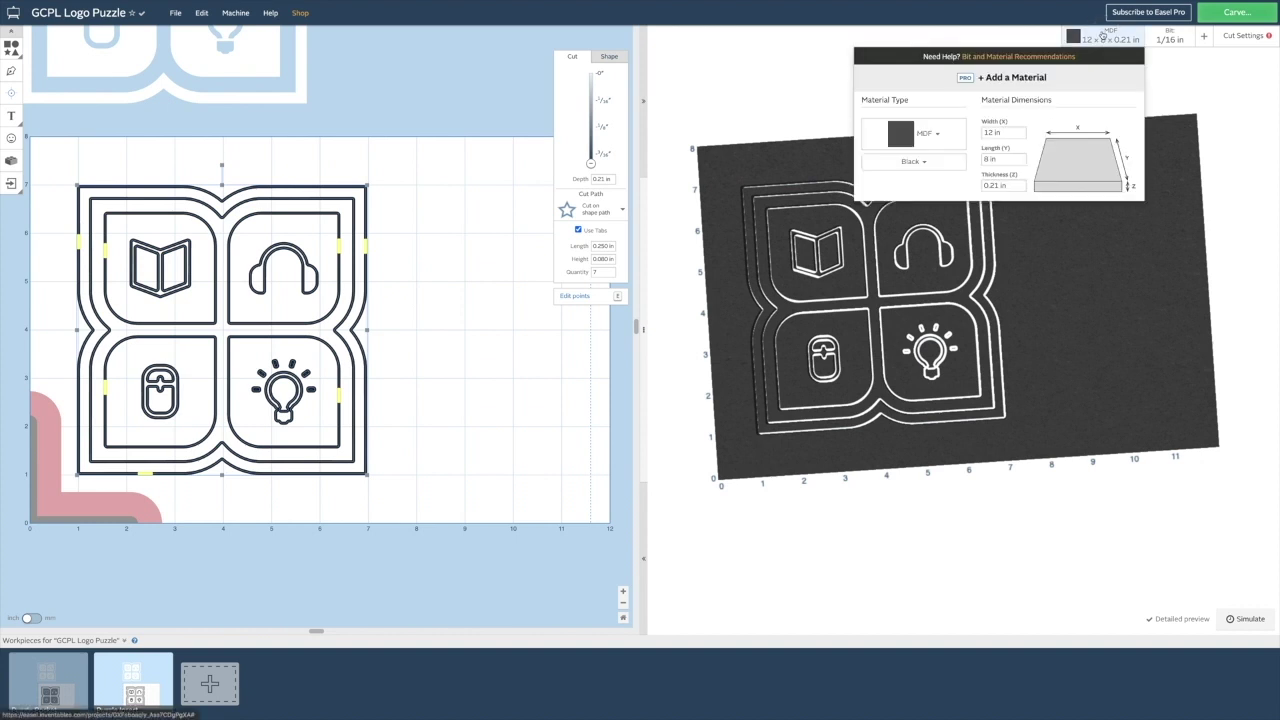
click(914, 162)
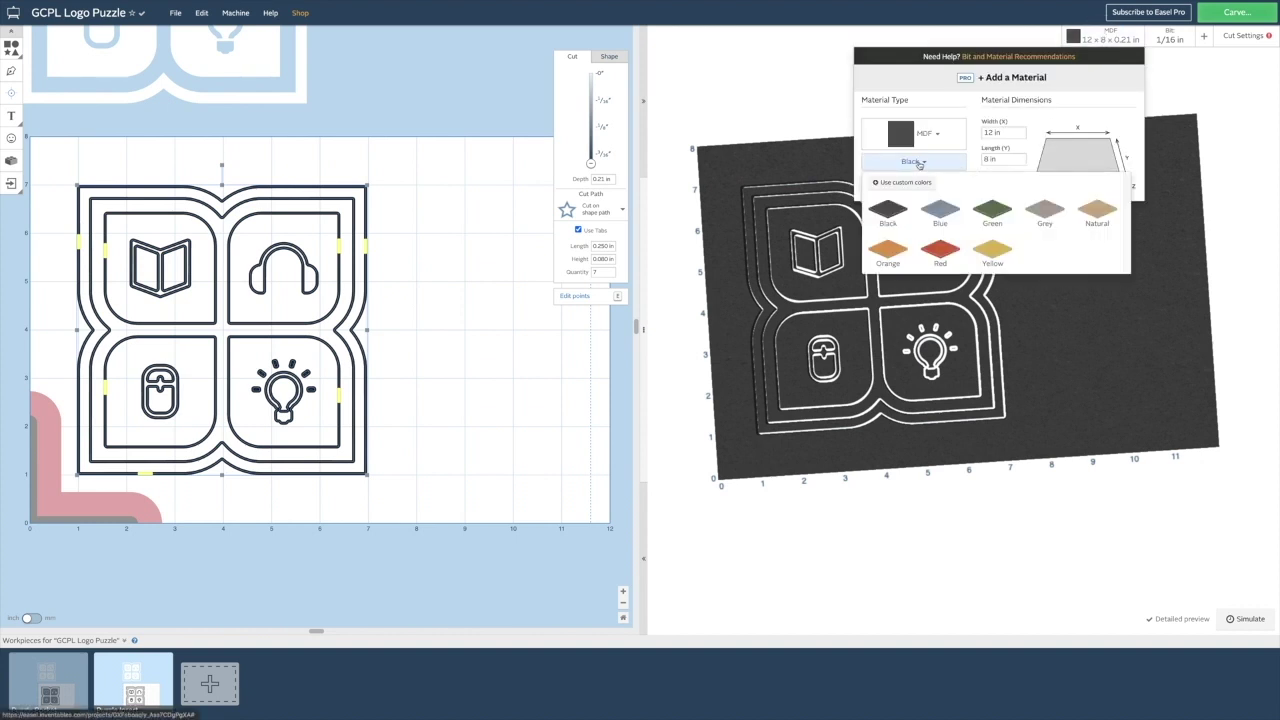
click(991, 256)
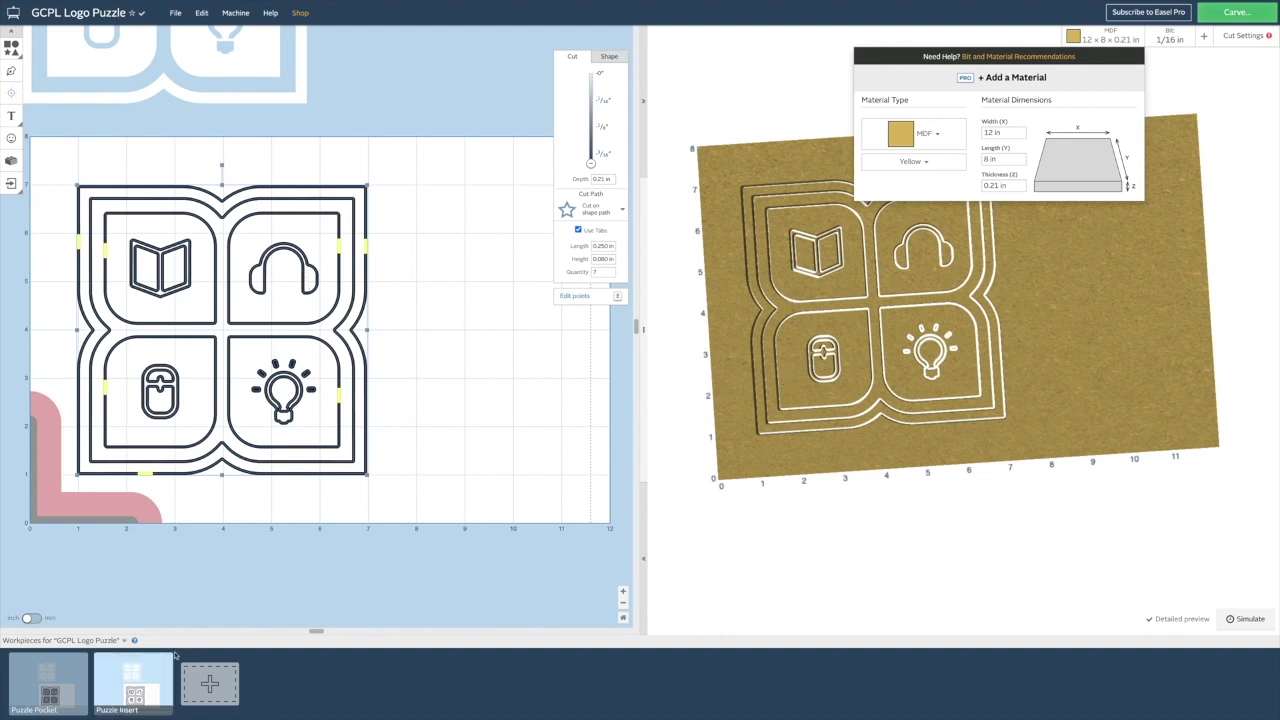
right_click(172, 686)
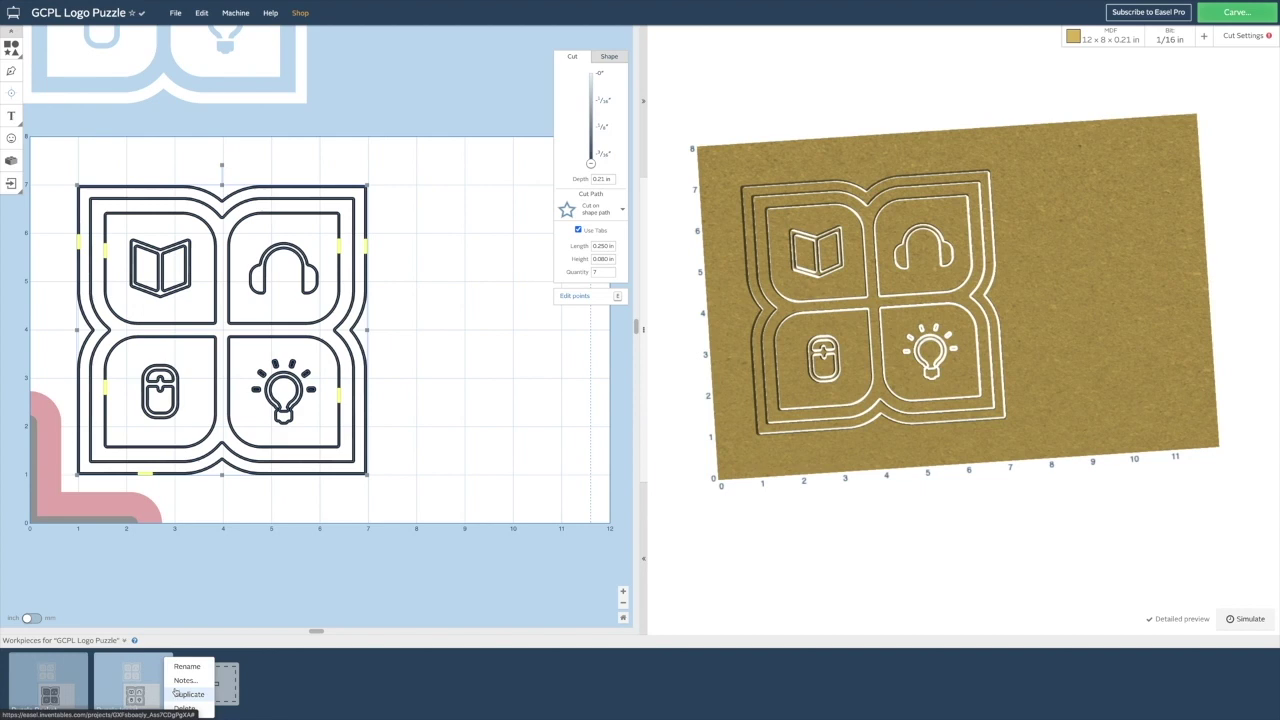
Step: Duplicate the Puzzle Insert workpiece three times to make four insert copies
click(177, 694)
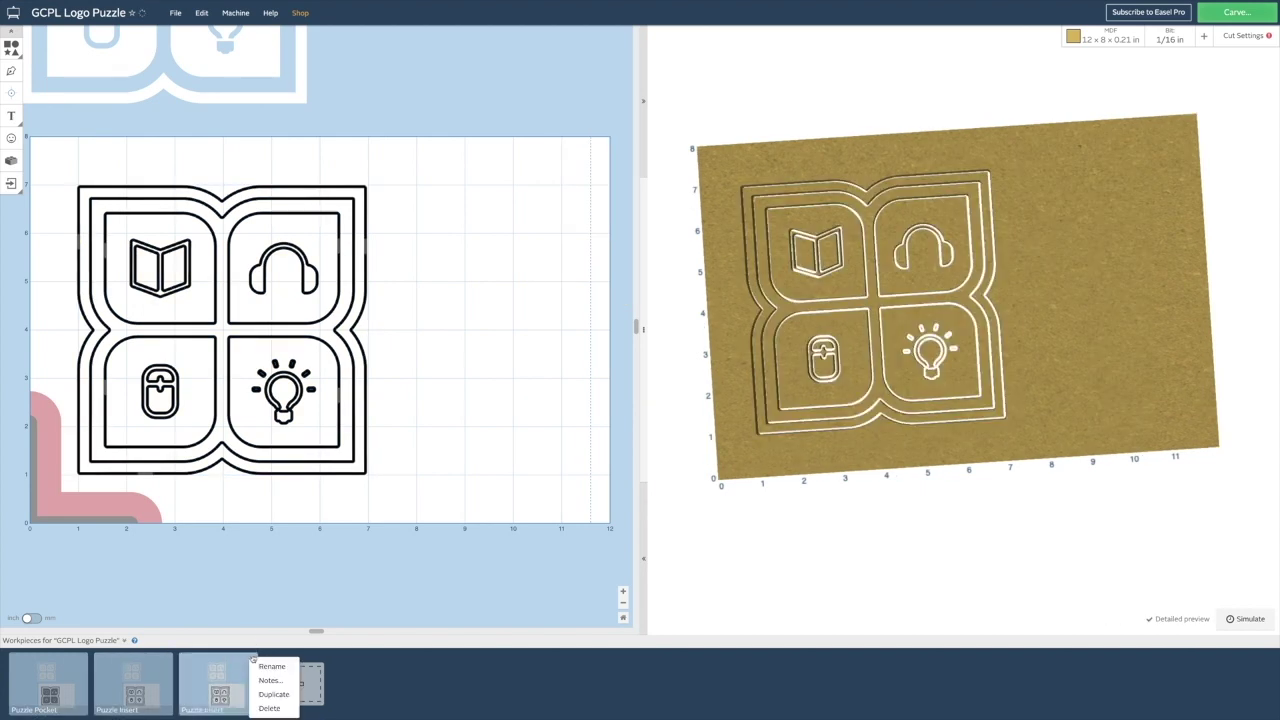
click(273, 694)
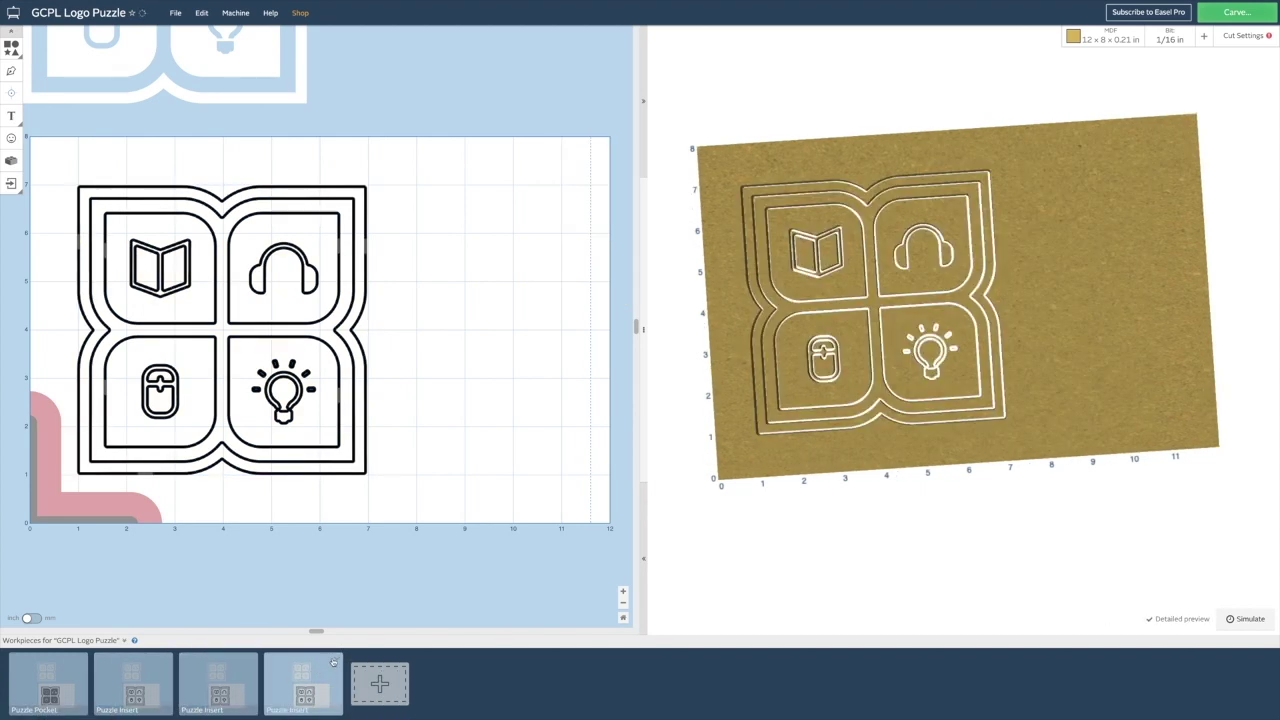
click(334, 662)
click(358, 694)
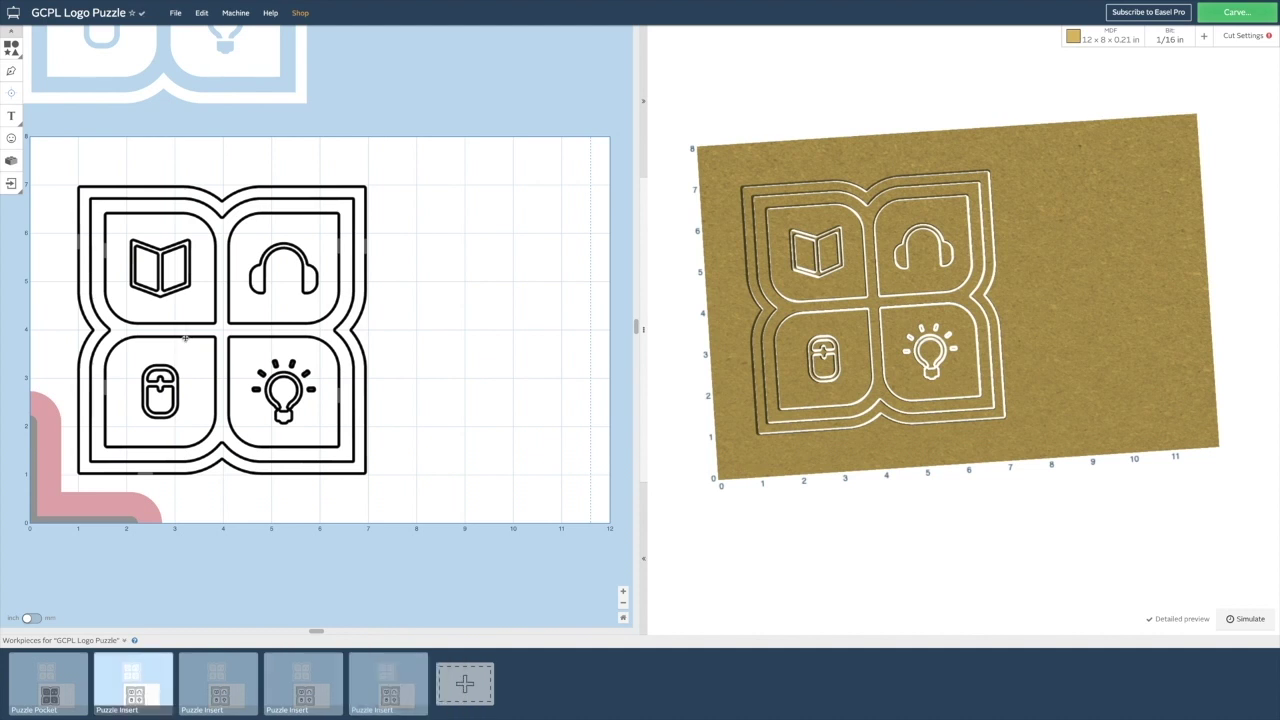
Step: Nudge the four-icon puzzle design slightly on the board
click(185, 339)
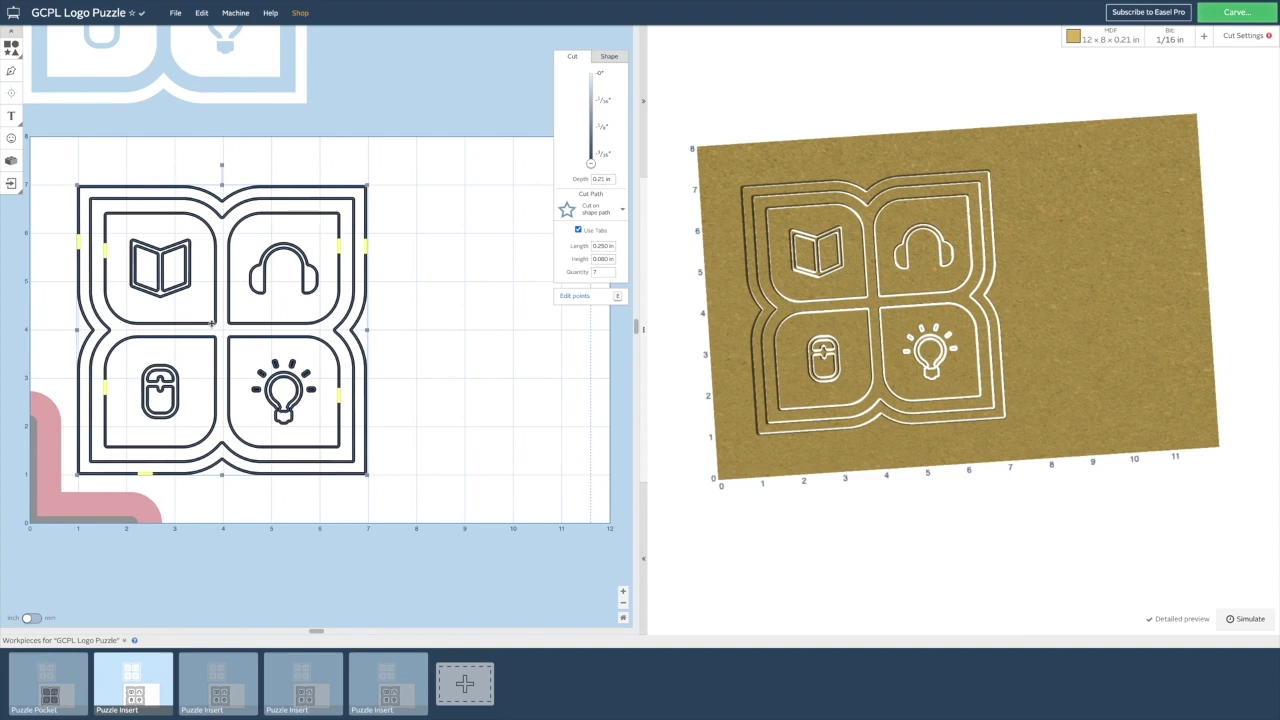
drag(211, 323, 178, 320)
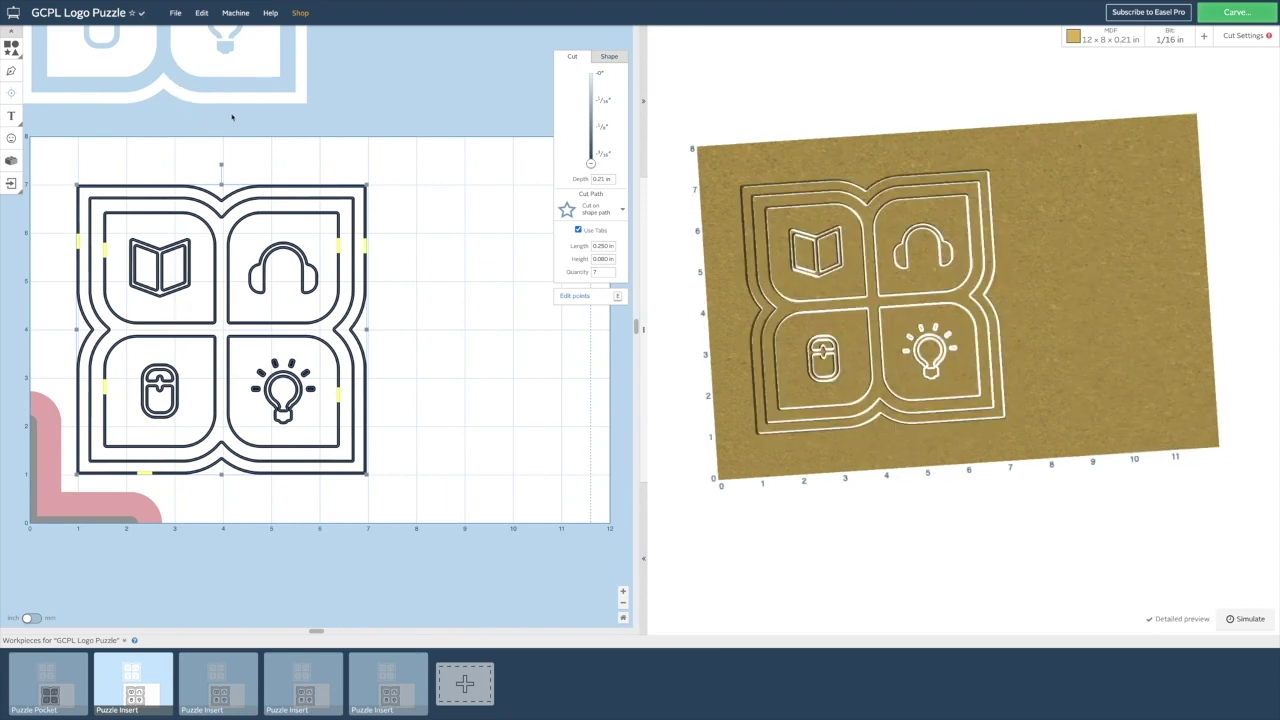
click(239, 56)
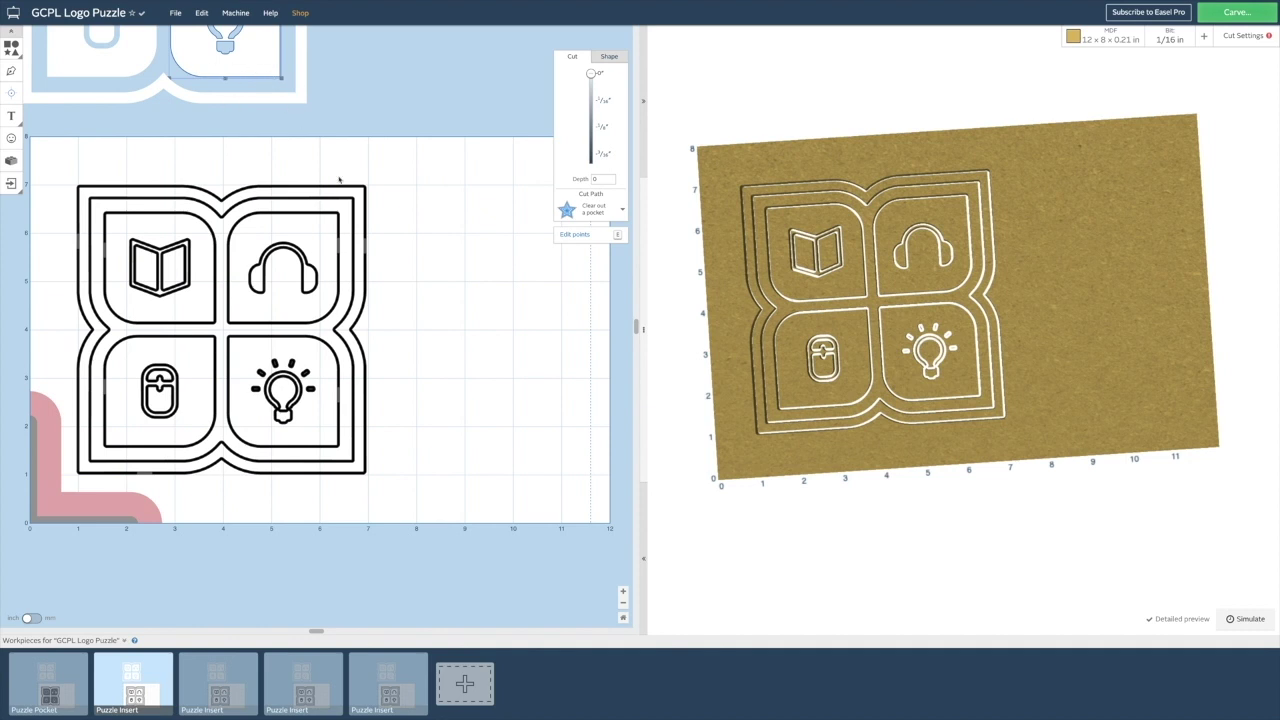
Step: Delete the four-icon puzzle design from the insert board
click(307, 222)
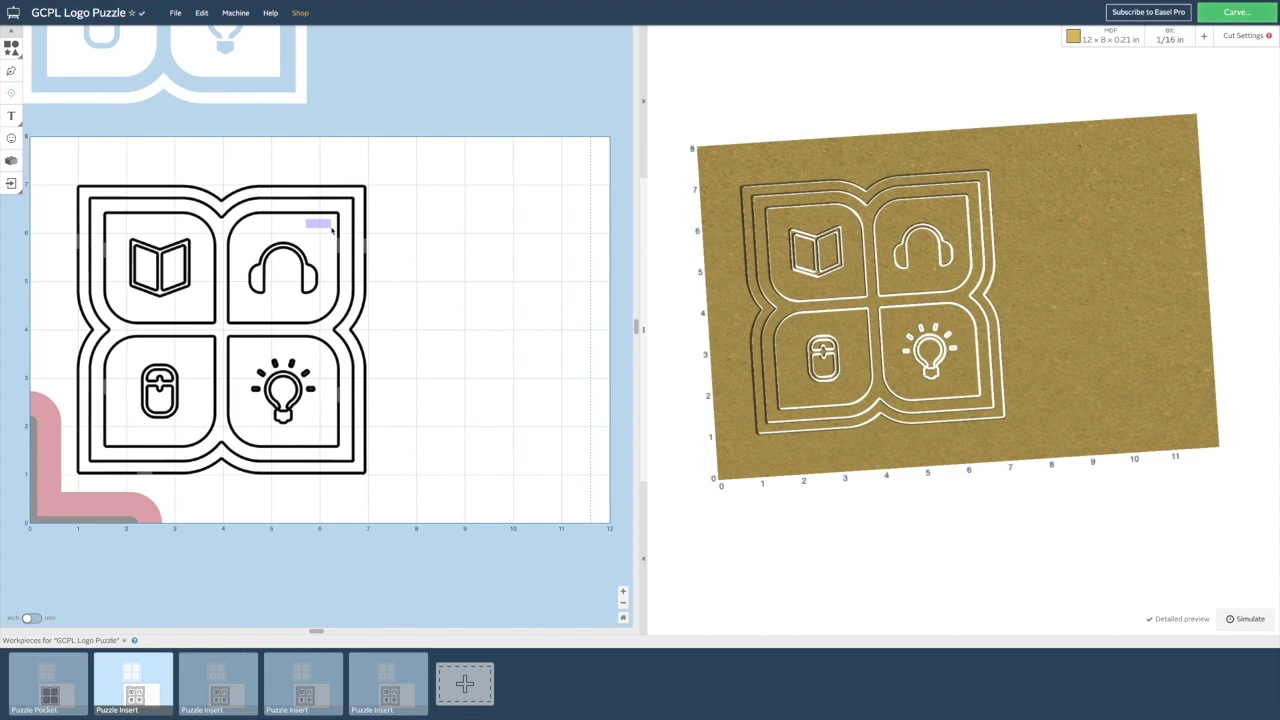
click(328, 210)
mouse_move(325, 213)
mouse_down()
mouse_move(356, 205)
mouse_move(328, 171)
mouse_move(350, 211)
mouse_up()
key(Delete)
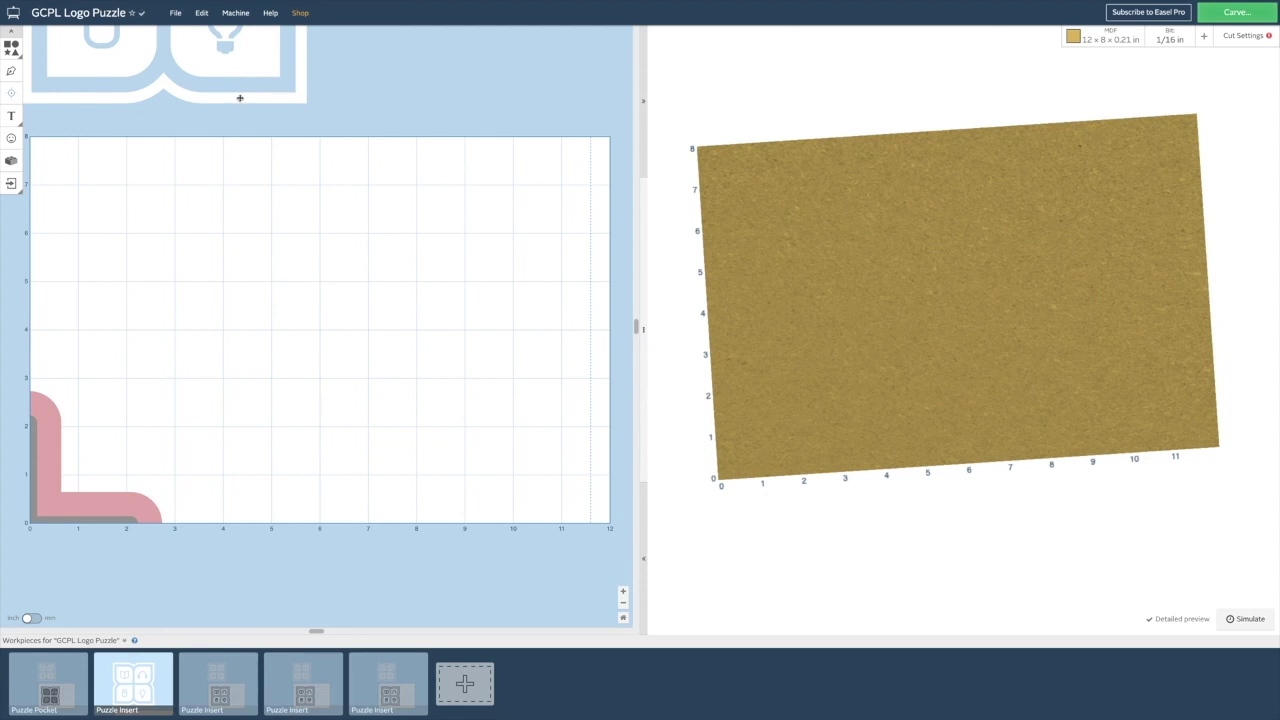
Step: Move the puzzle outline and lightbulb piece from above onto the board
click(240, 98)
shift+click(244, 66)
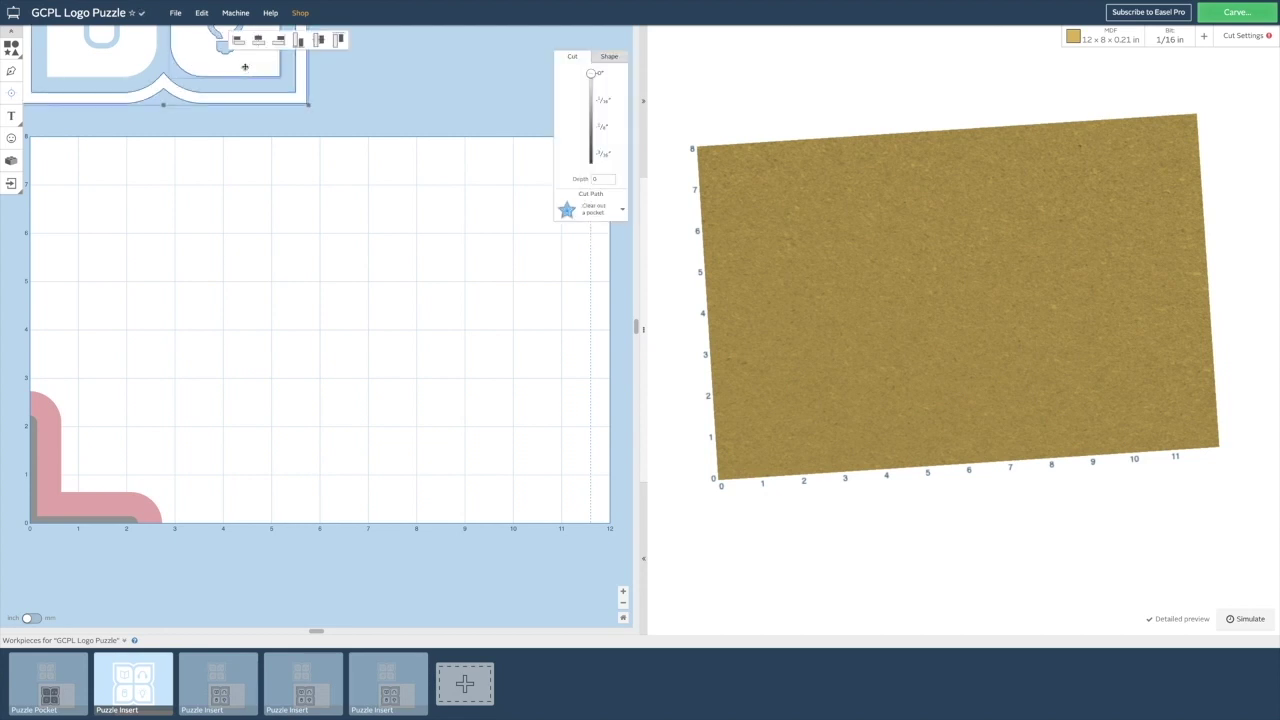
scroll(244, 66, up, 3)
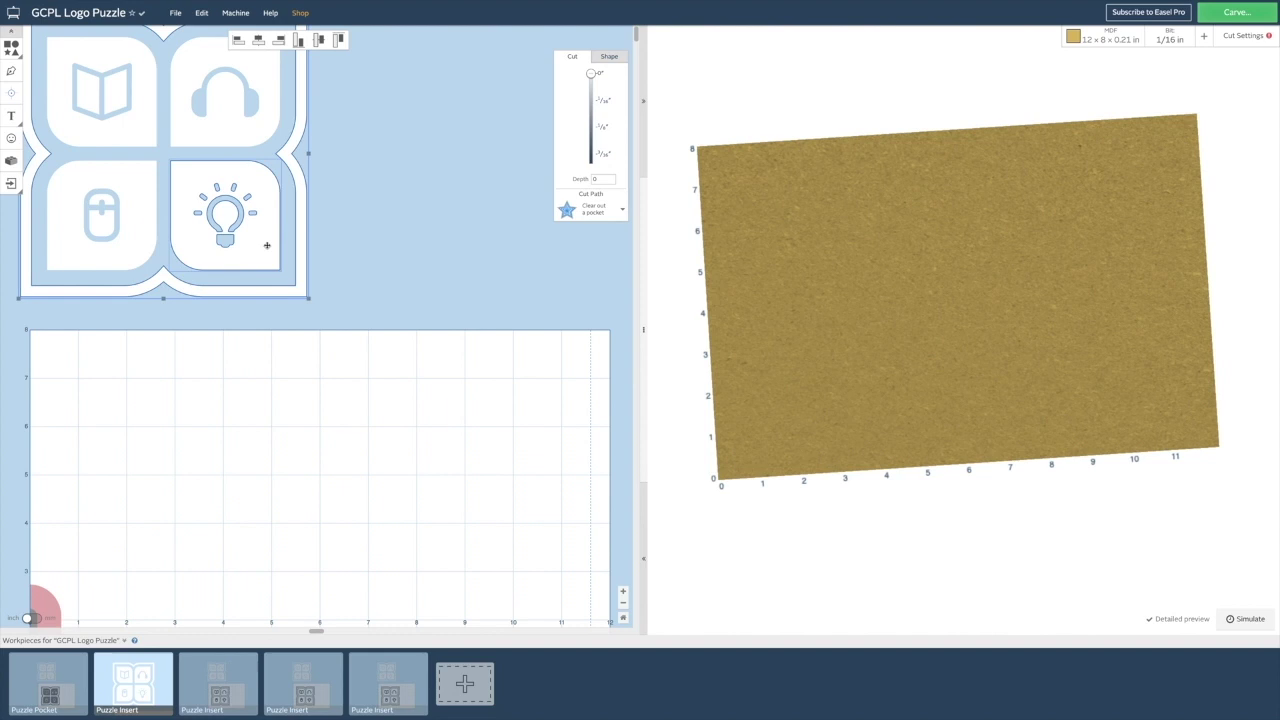
drag(266, 244, 528, 242)
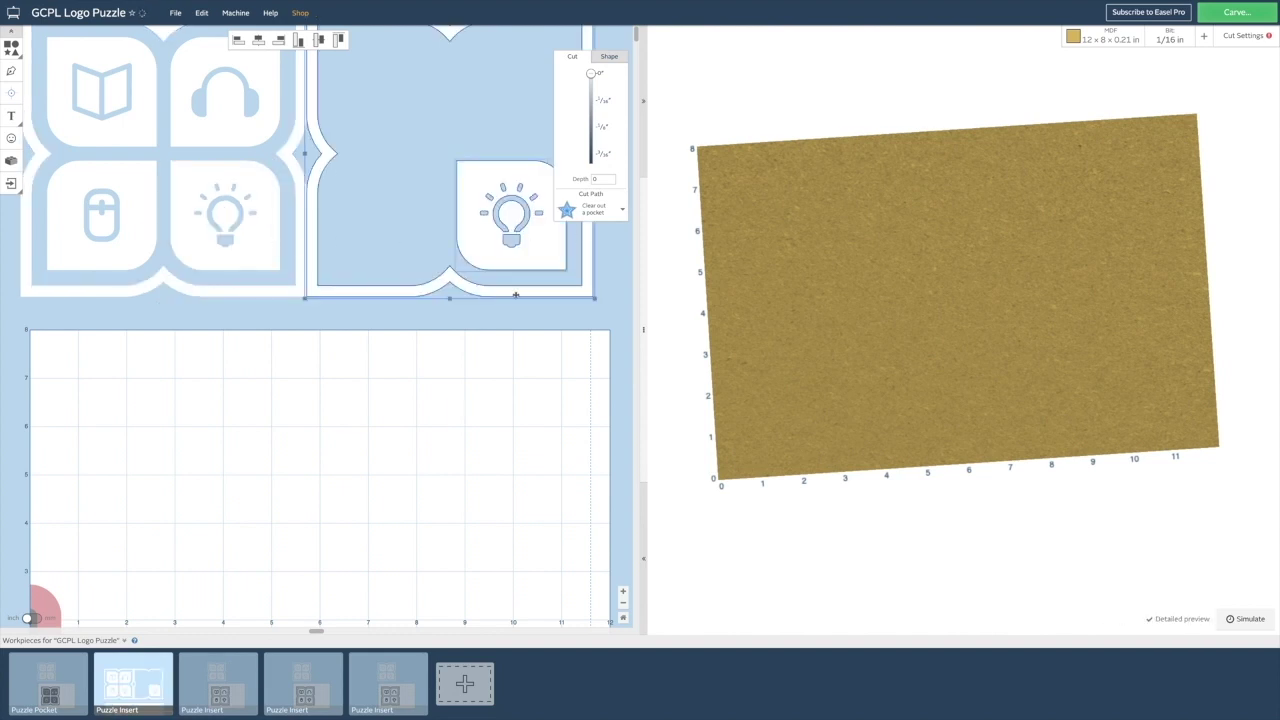
drag(515, 294, 291, 631)
scroll(319, 589, down, 4)
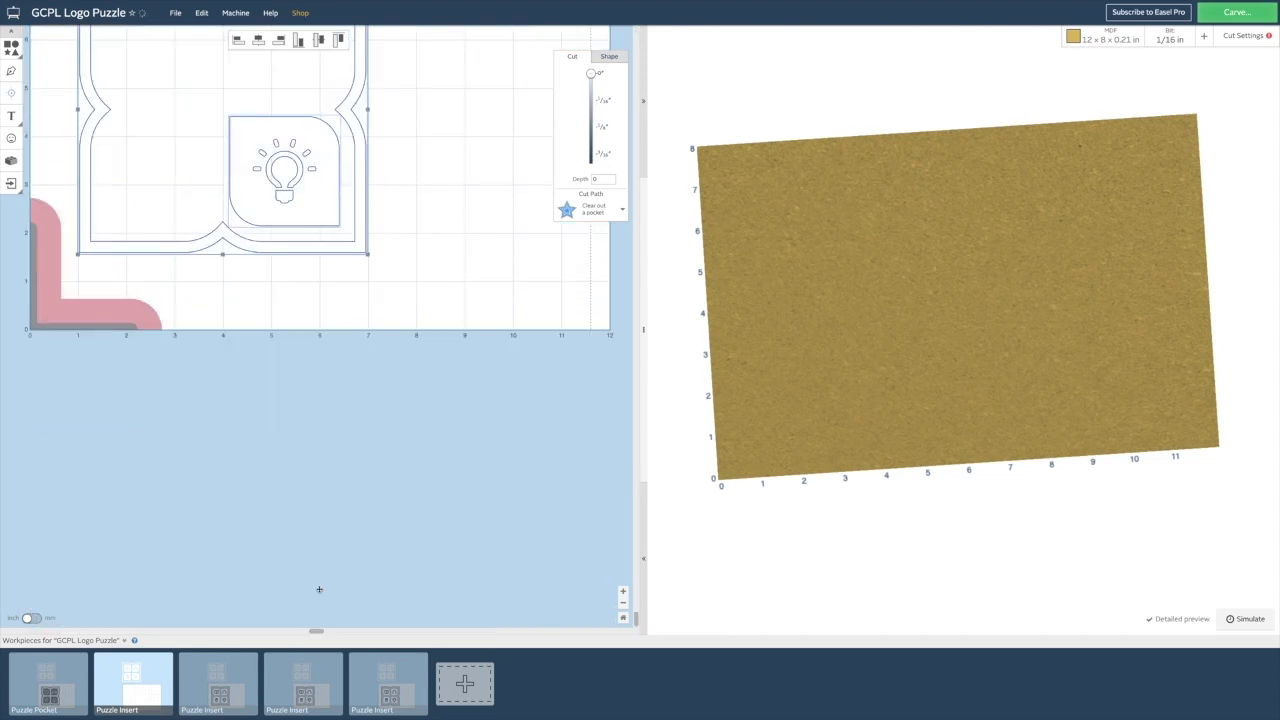
scroll(319, 589, up, 4)
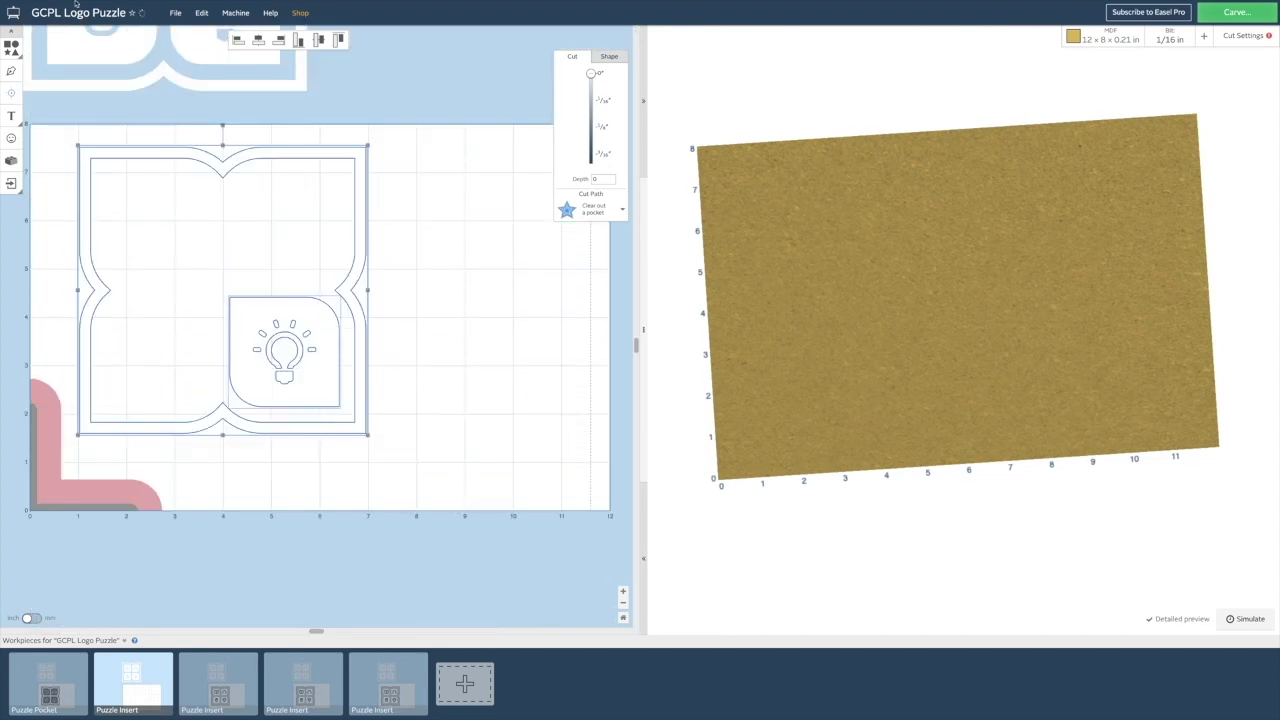
Step: Generate lightbulb inlay pieces with bit size 0.0625 and tolerance 0.045, imported at original size
click(11, 161)
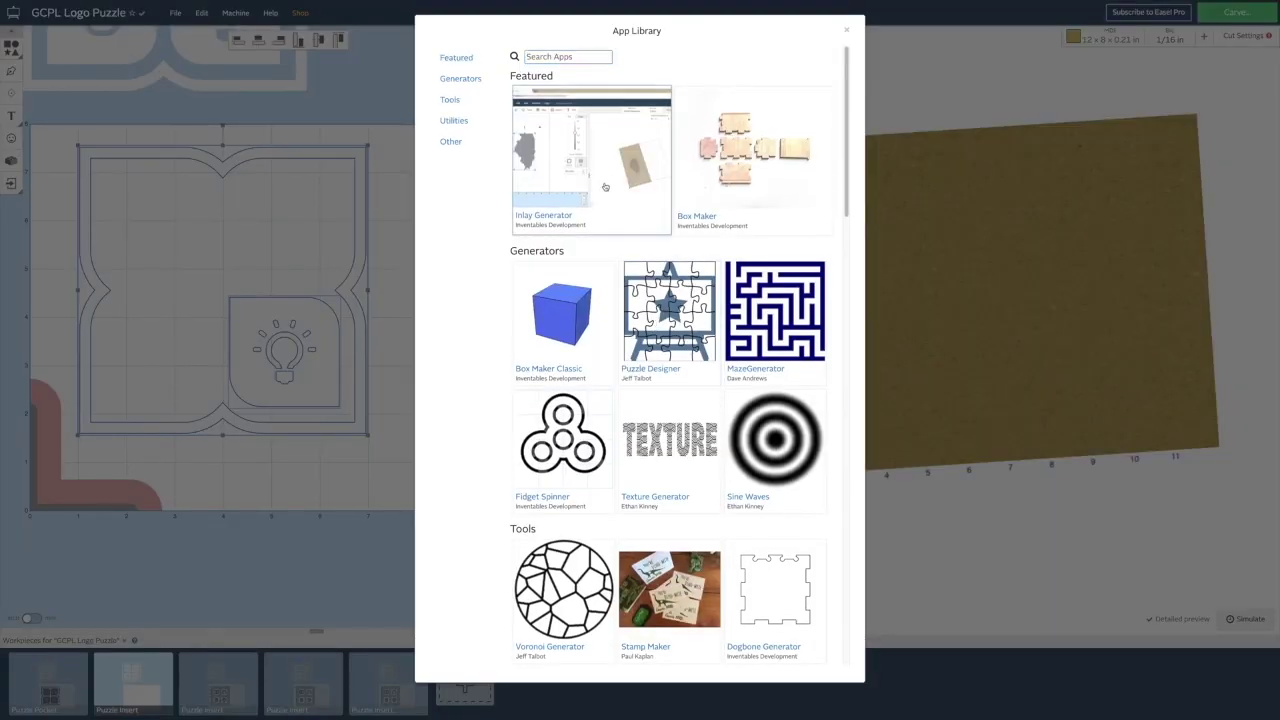
click(605, 187)
triple_click(570, 150)
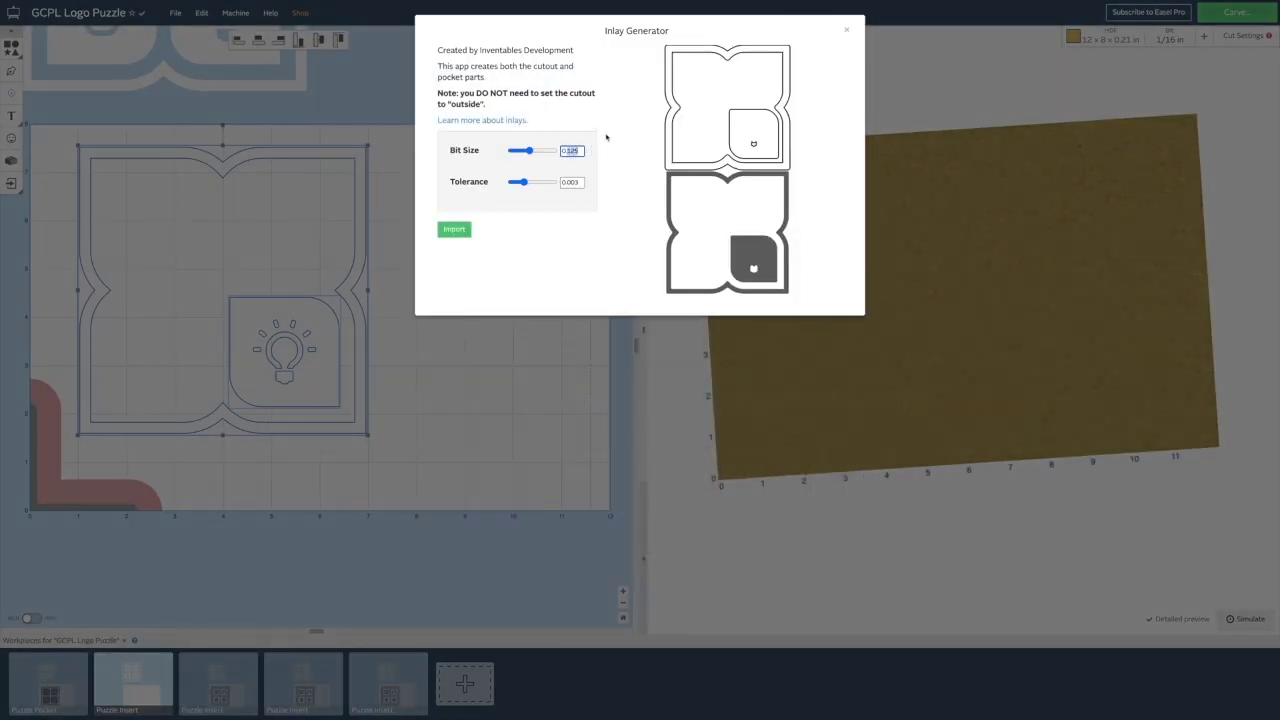
text(0.06)
key(Tab)
text(0.045)
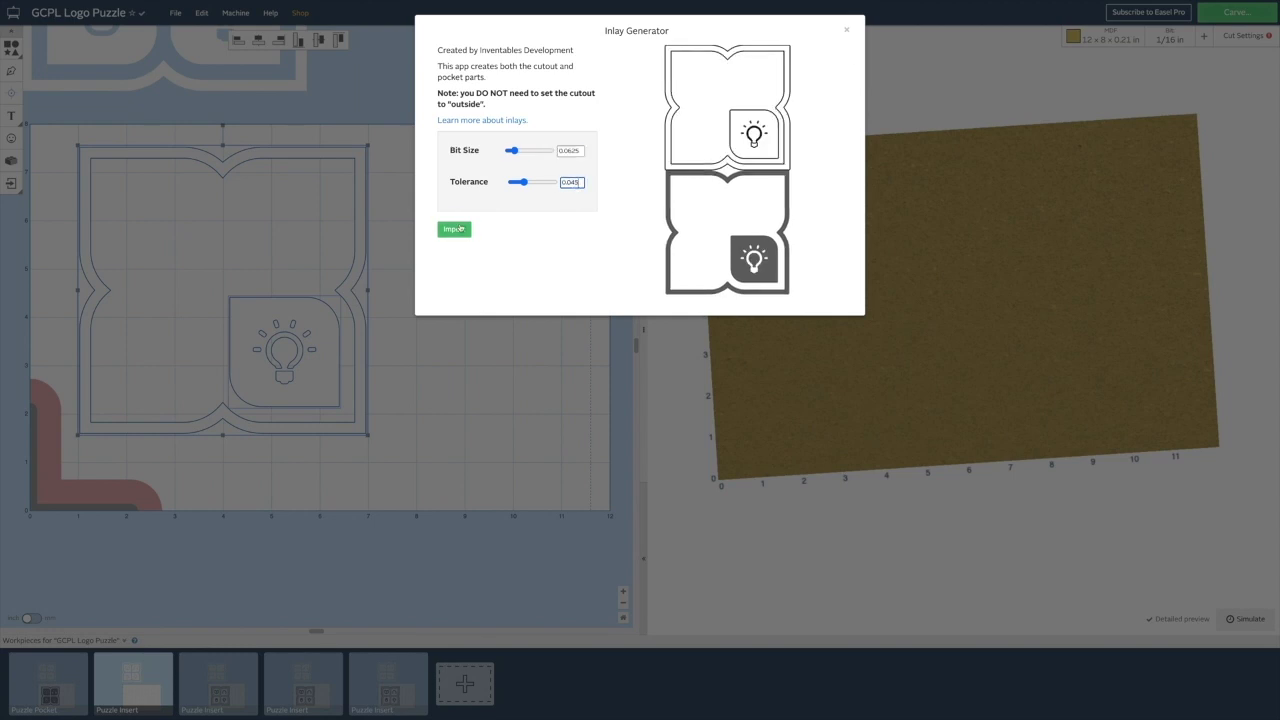
click(454, 230)
click(447, 230)
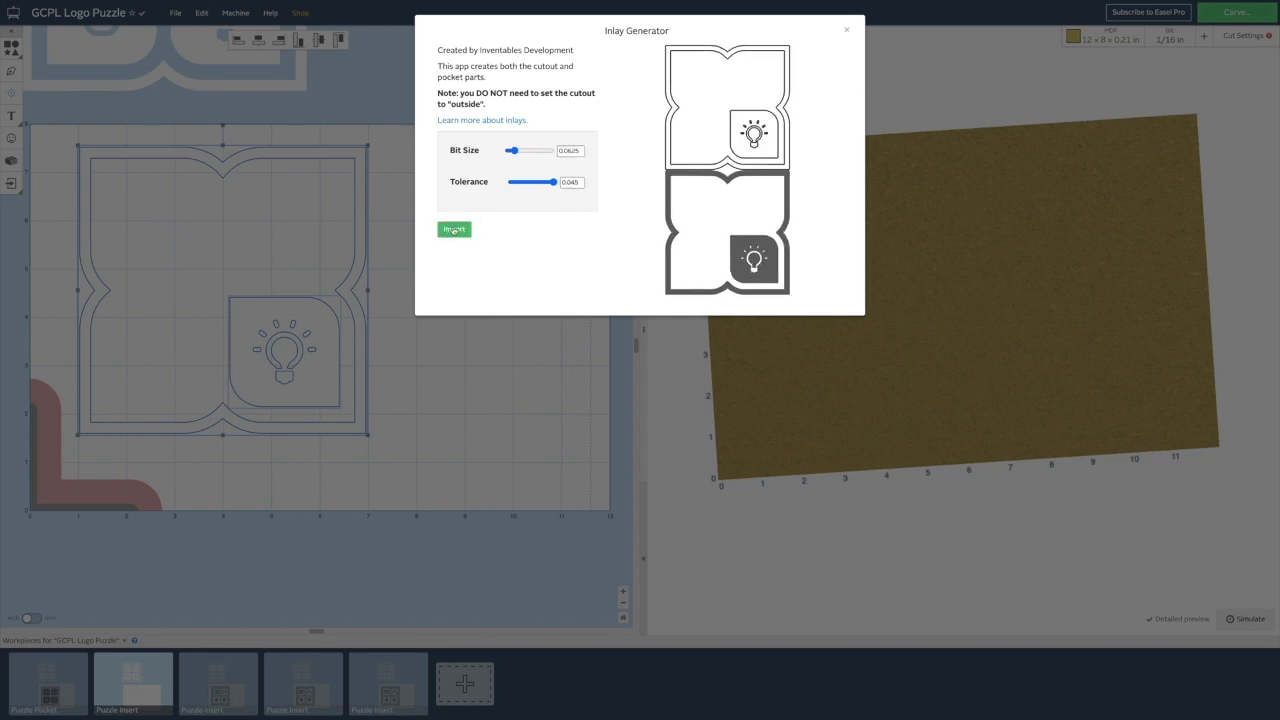
click(690, 122)
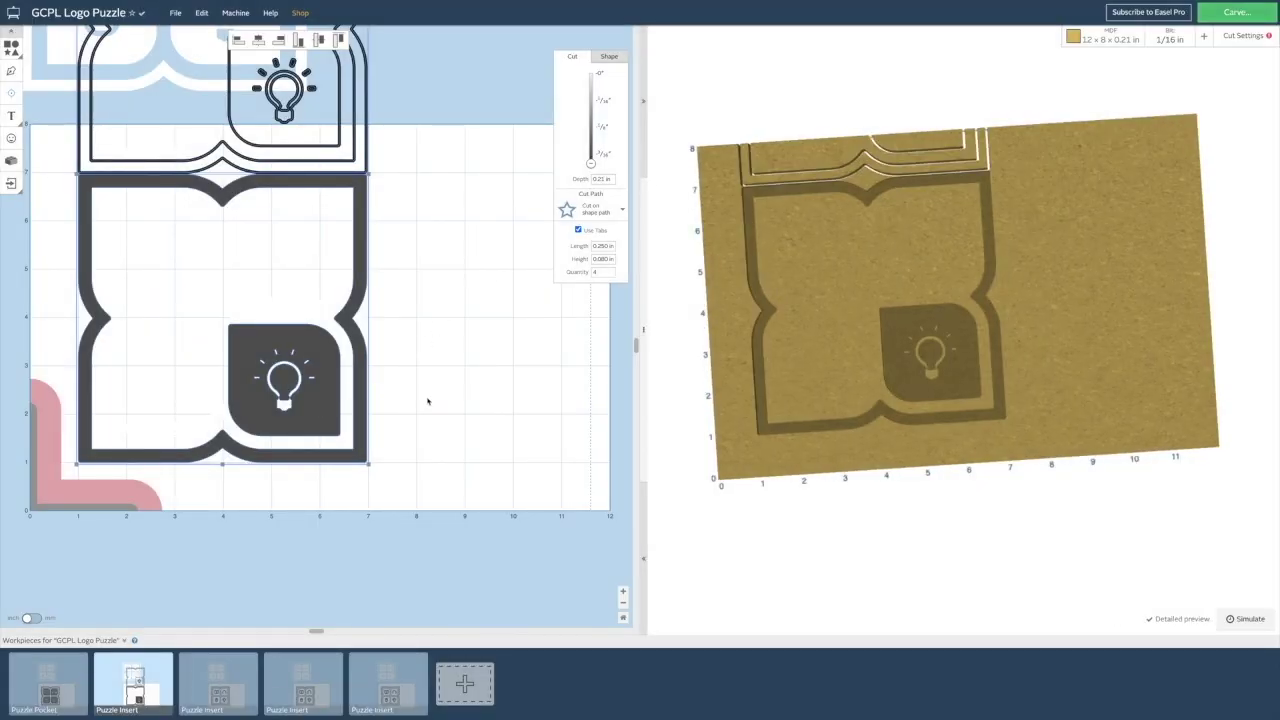
Step: Remove the inlay's pocket shape and shift the insert outline slightly down and left
click(412, 482)
click(293, 405)
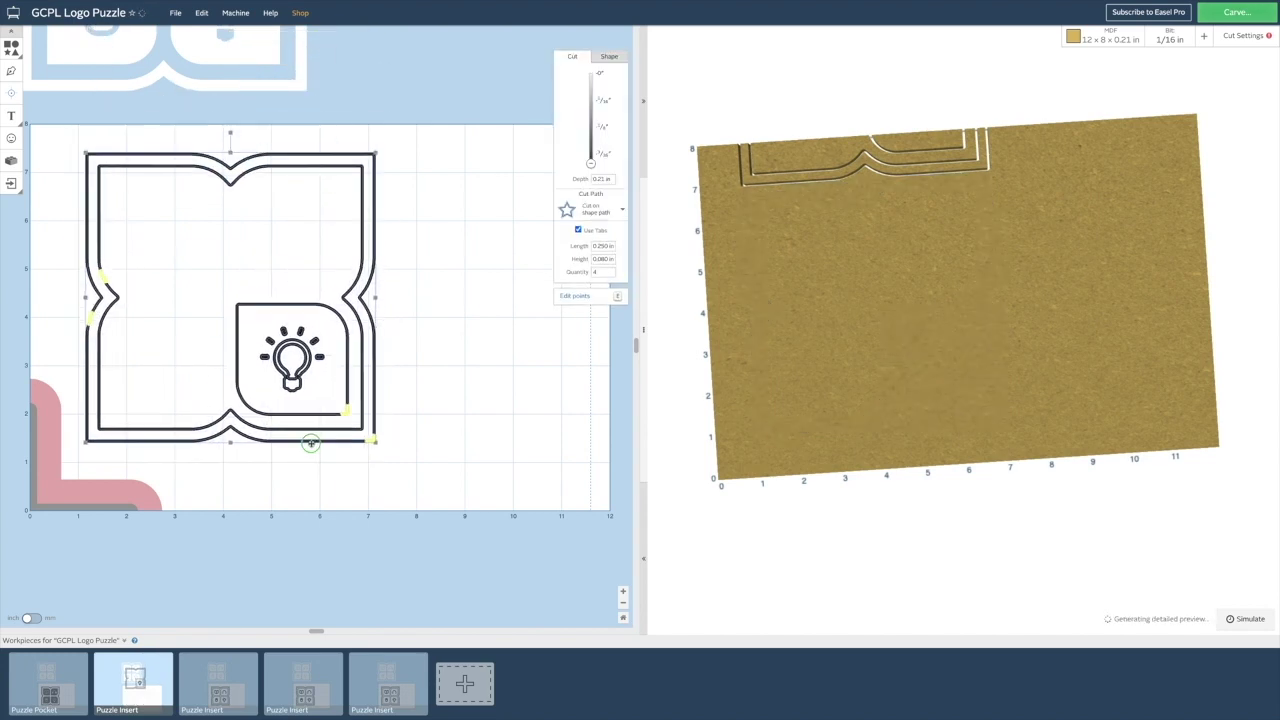
right_click(288, 465)
drag(80, 350, 72, 368)
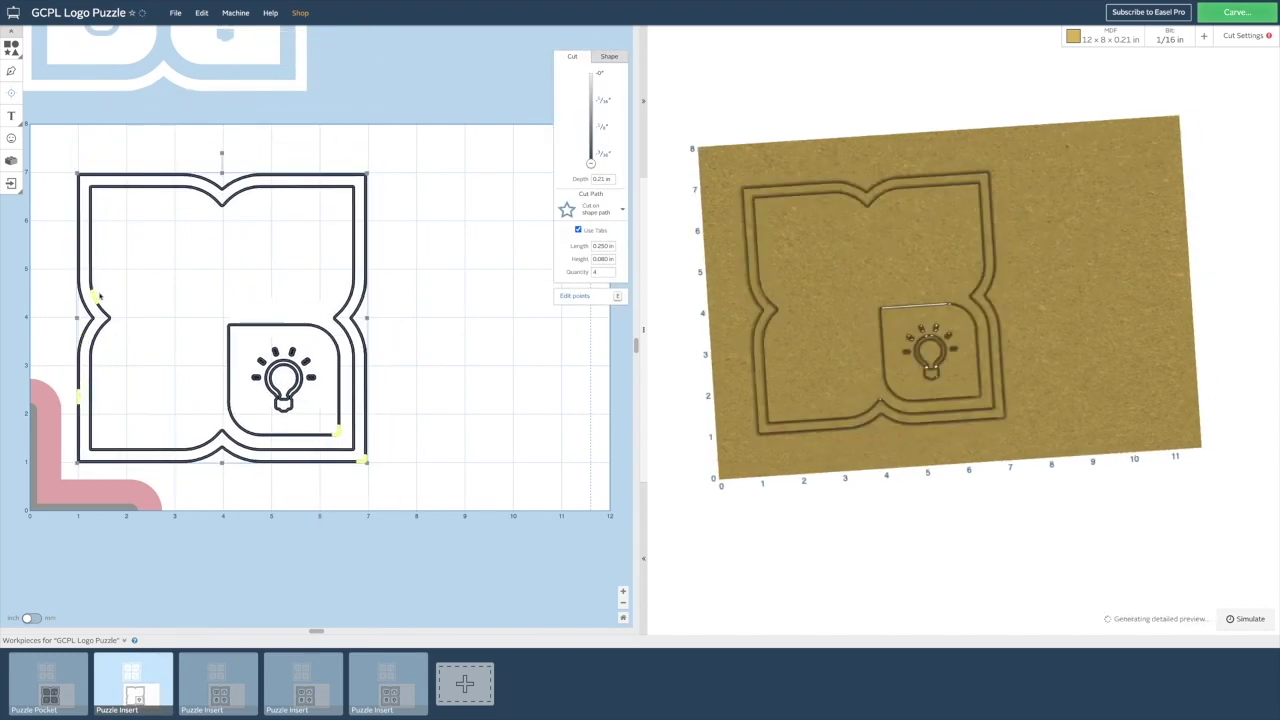
Step: Reposition the four holding tabs around the frame and lightbulb tile
drag(93, 297, 91, 230)
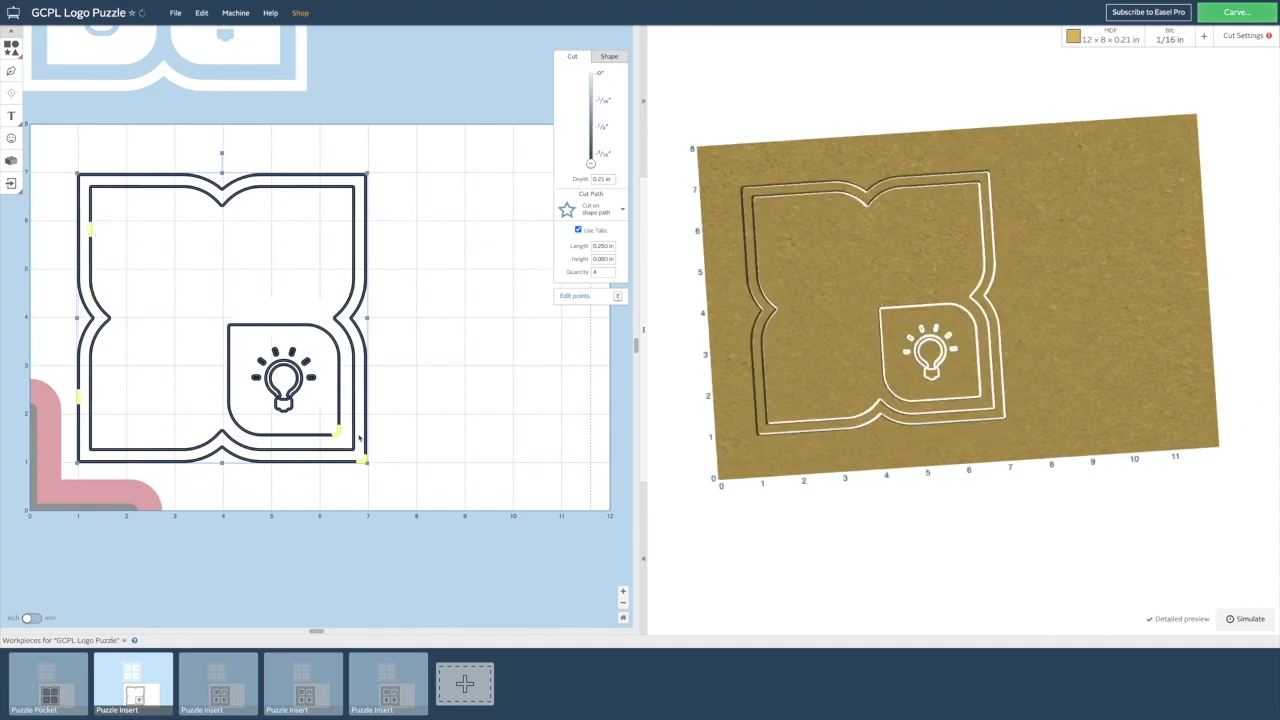
drag(337, 432, 342, 397)
drag(366, 460, 367, 232)
mouse_move(78, 400)
mouse_down()
mouse_move(80, 465)
mouse_move(150, 462)
mouse_up()
Step: Rename the second workpiece to Yellow Puzzle Insert
click(166, 661)
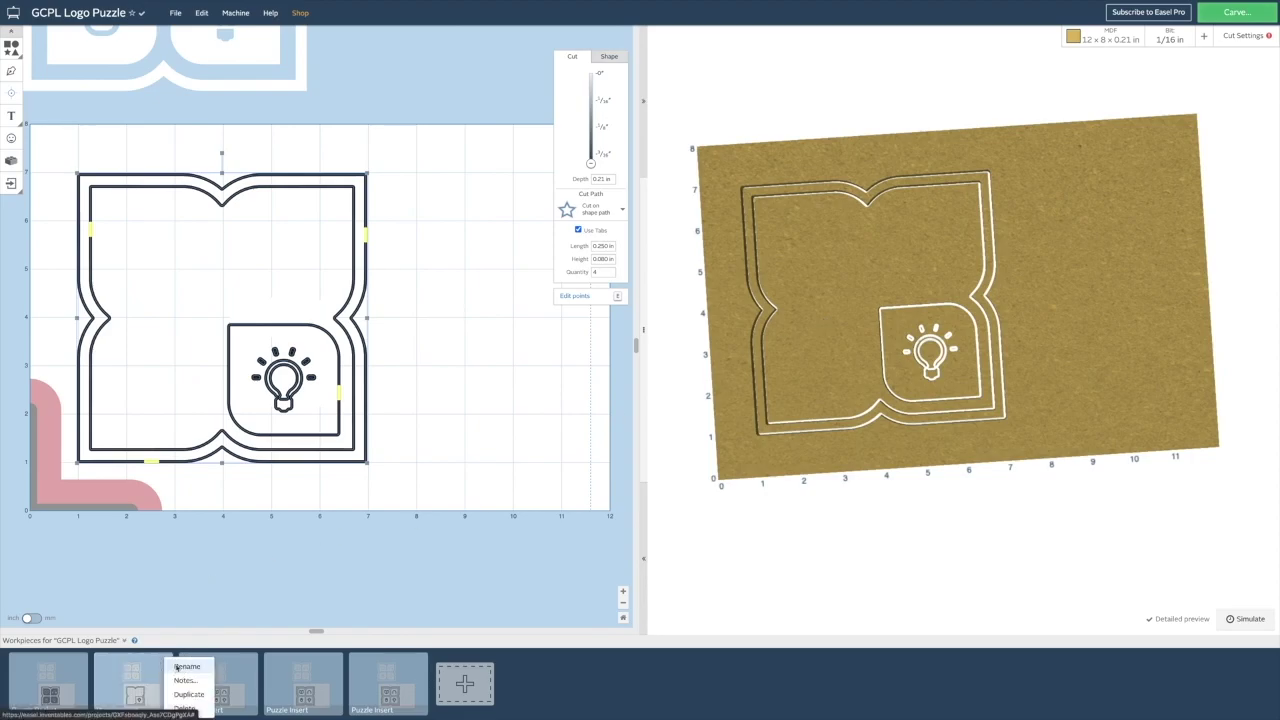
click(177, 669)
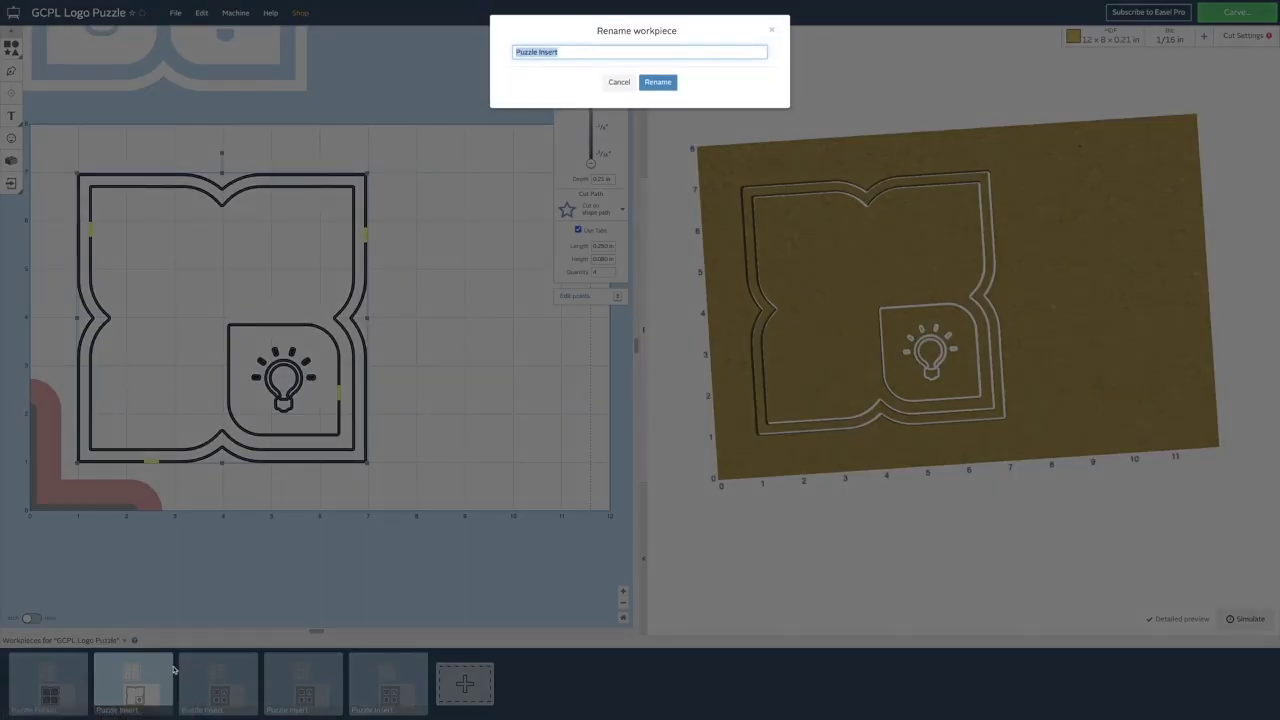
click(515, 52)
text(Yellow)
key(Return)
Step: Open the third workpiece and rename it Red Puzzle Insert
click(202, 680)
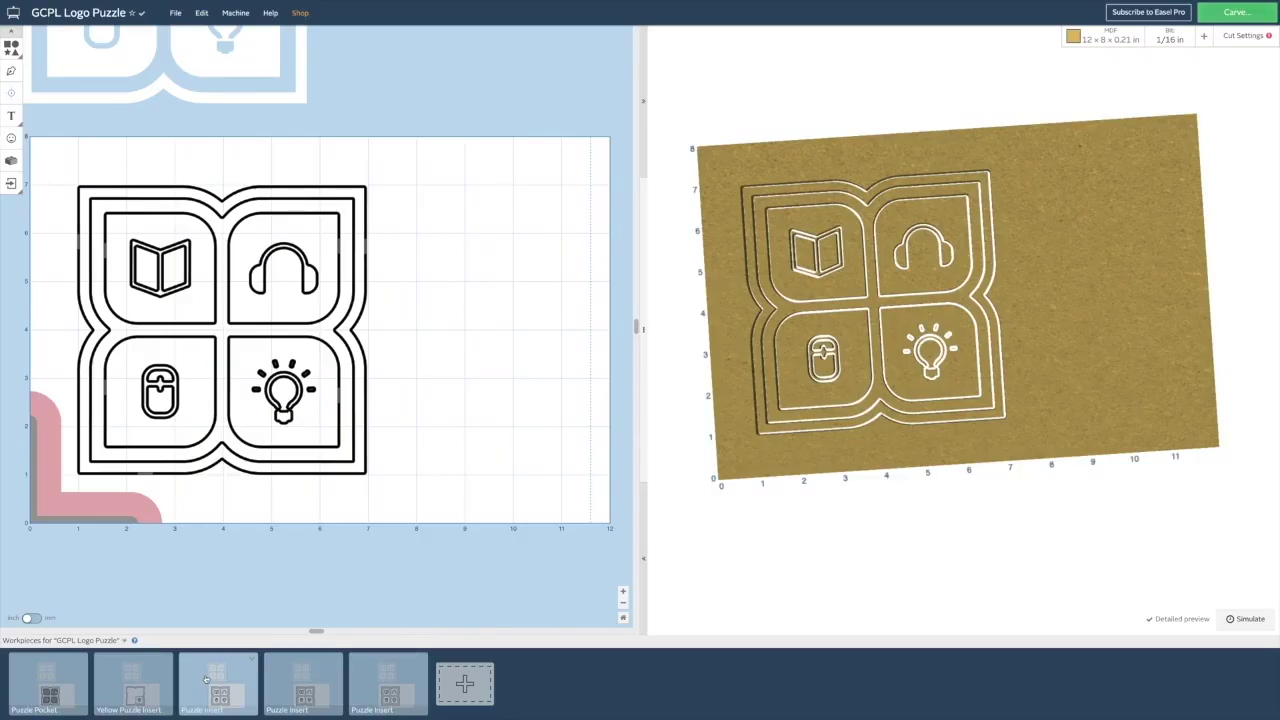
click(253, 659)
click(271, 666)
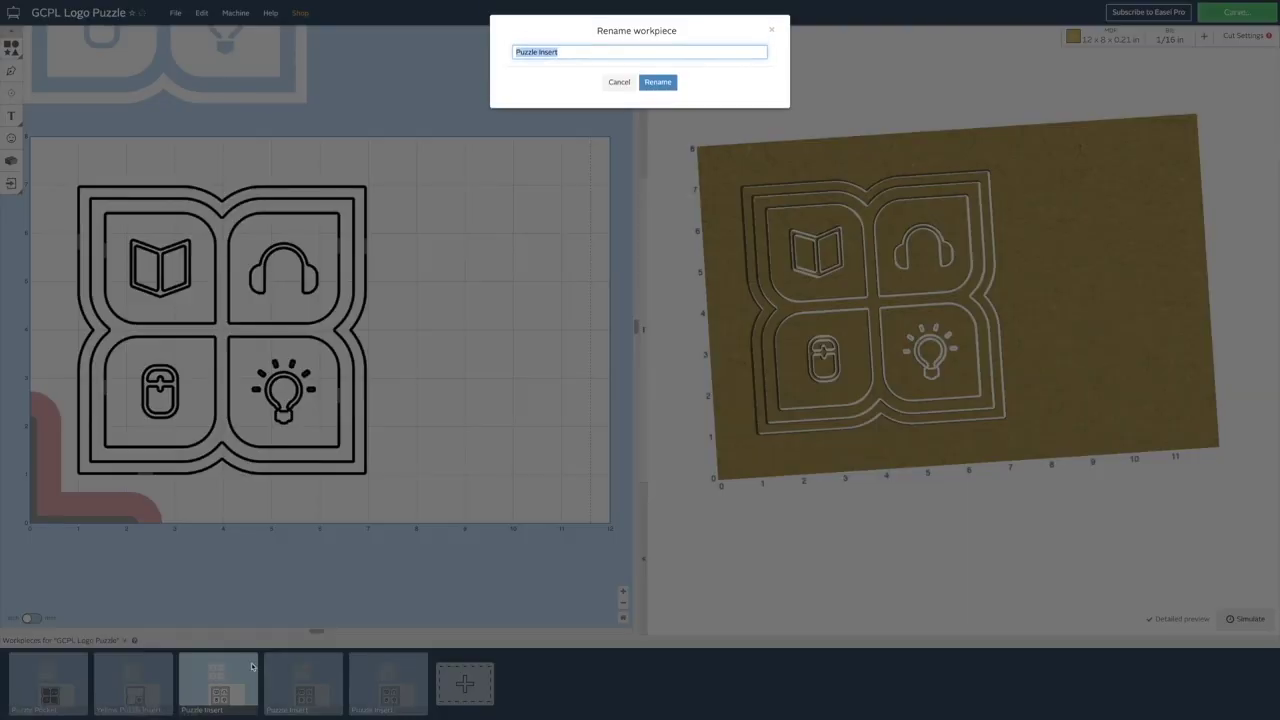
click(516, 52)
text(Red)
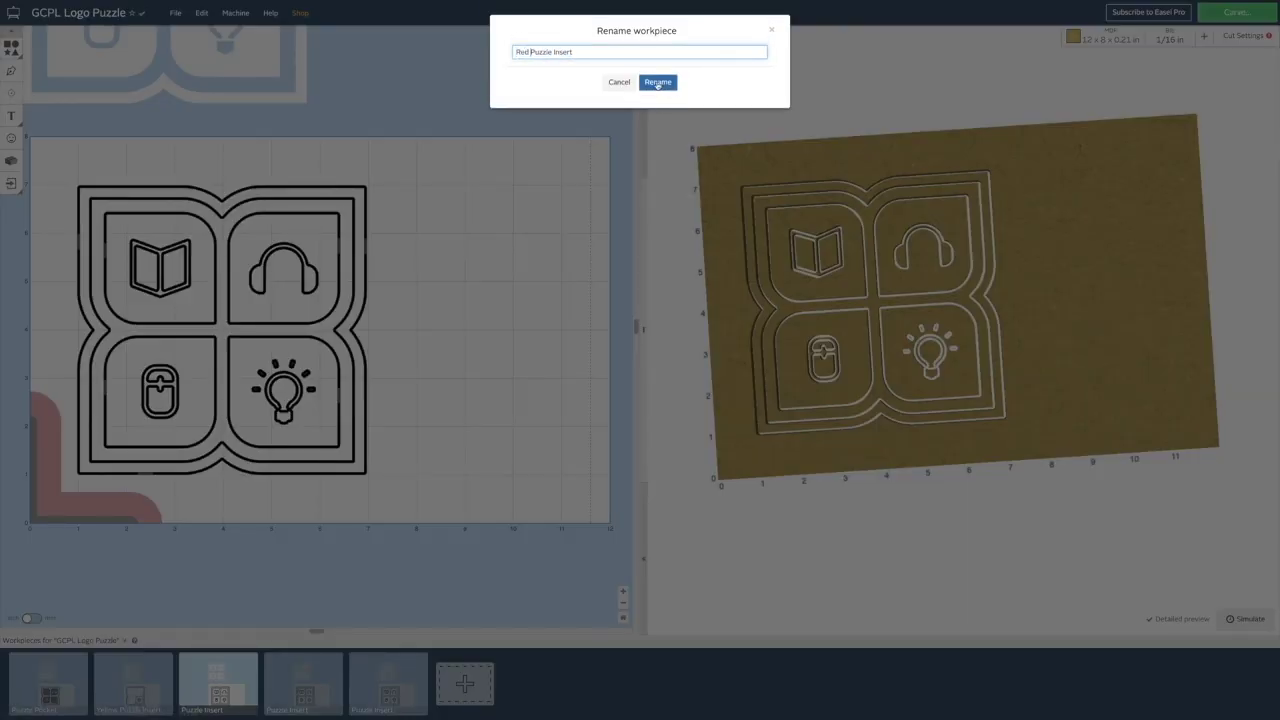
click(657, 82)
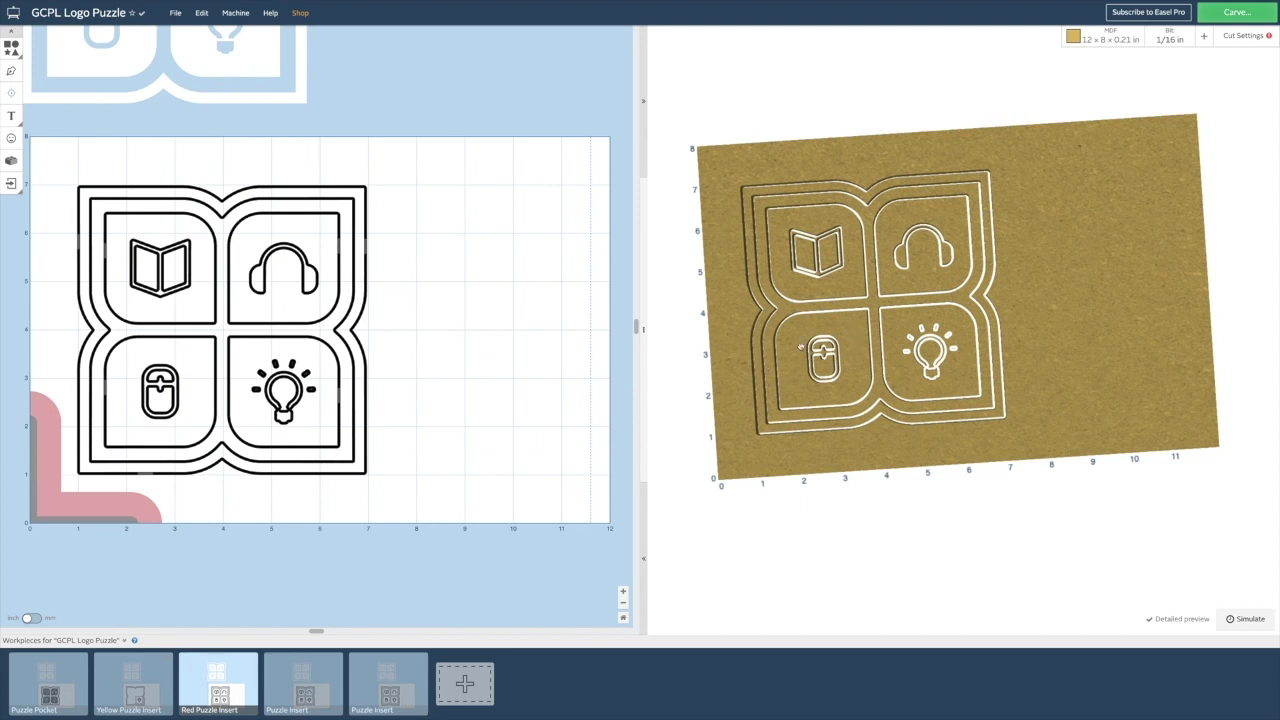
Step: Delete the puzzle outline and drag a duplicate of the logo's mouse tile onto the board
click(365, 221)
key(Delete)
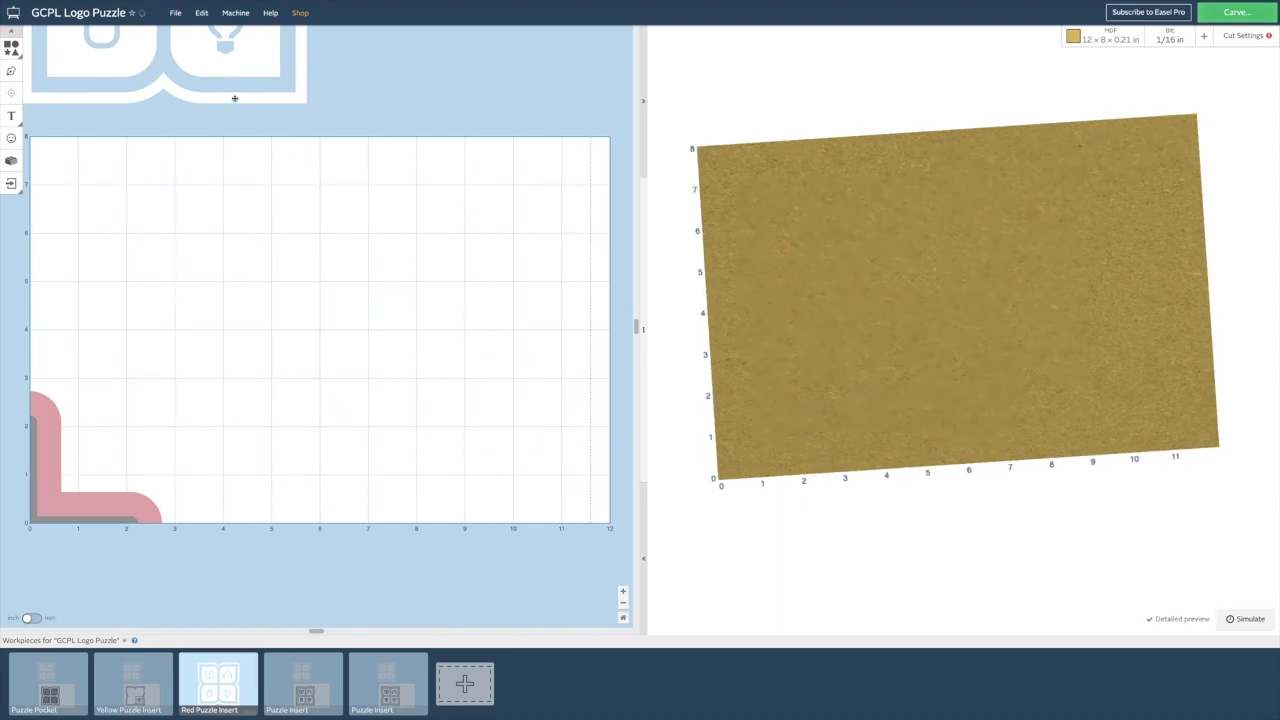
click(95, 56)
scroll(100, 70, up, 3)
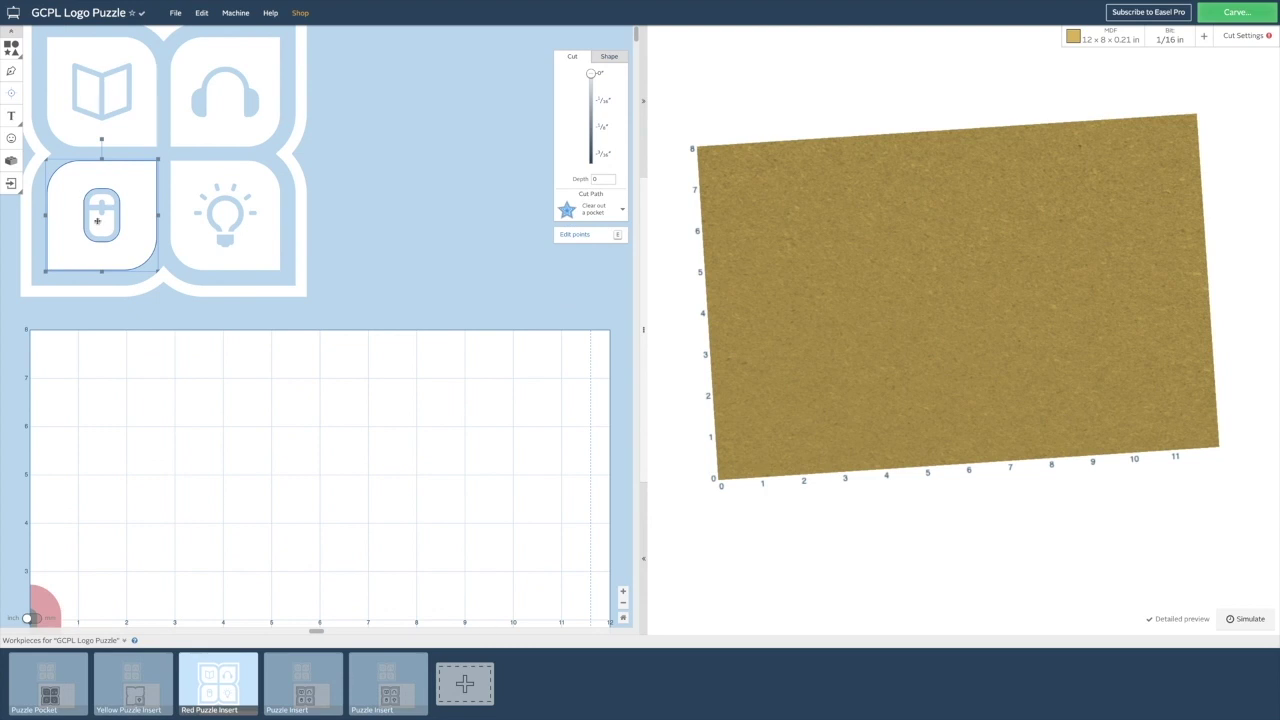
scroll(83, 277, down, 5)
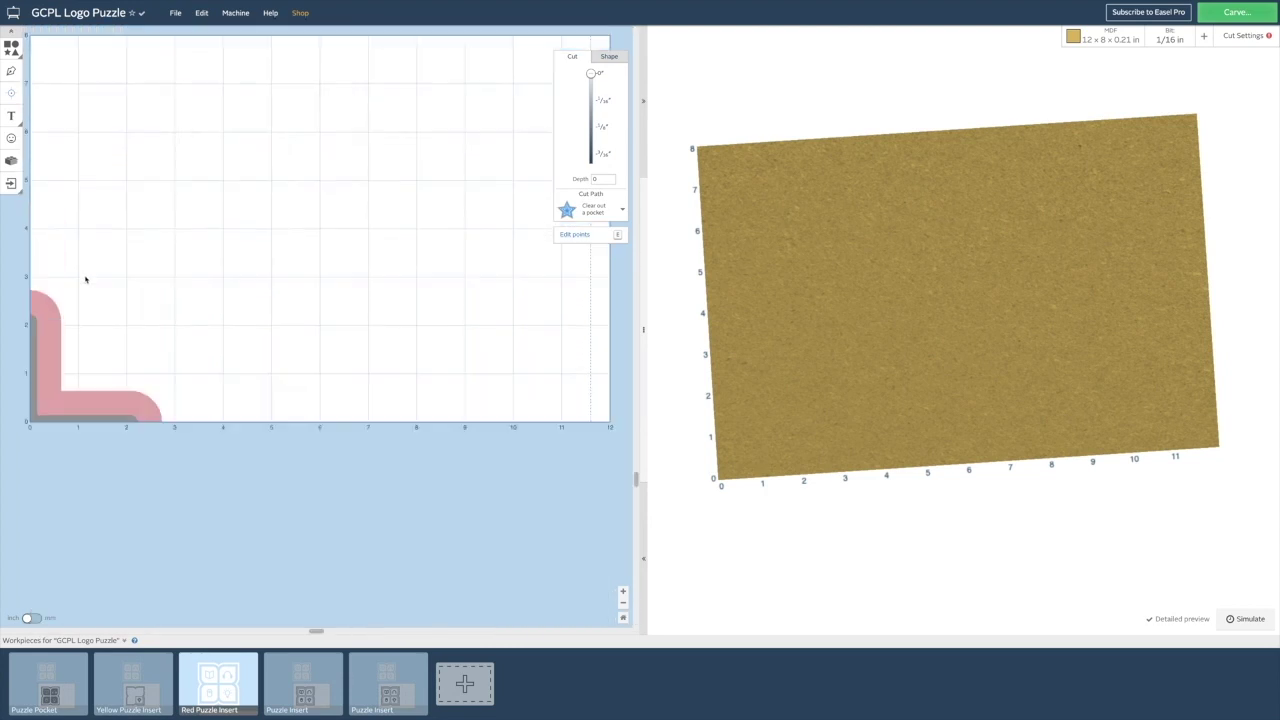
scroll(84, 277, up, 2)
key(ctrl+d)
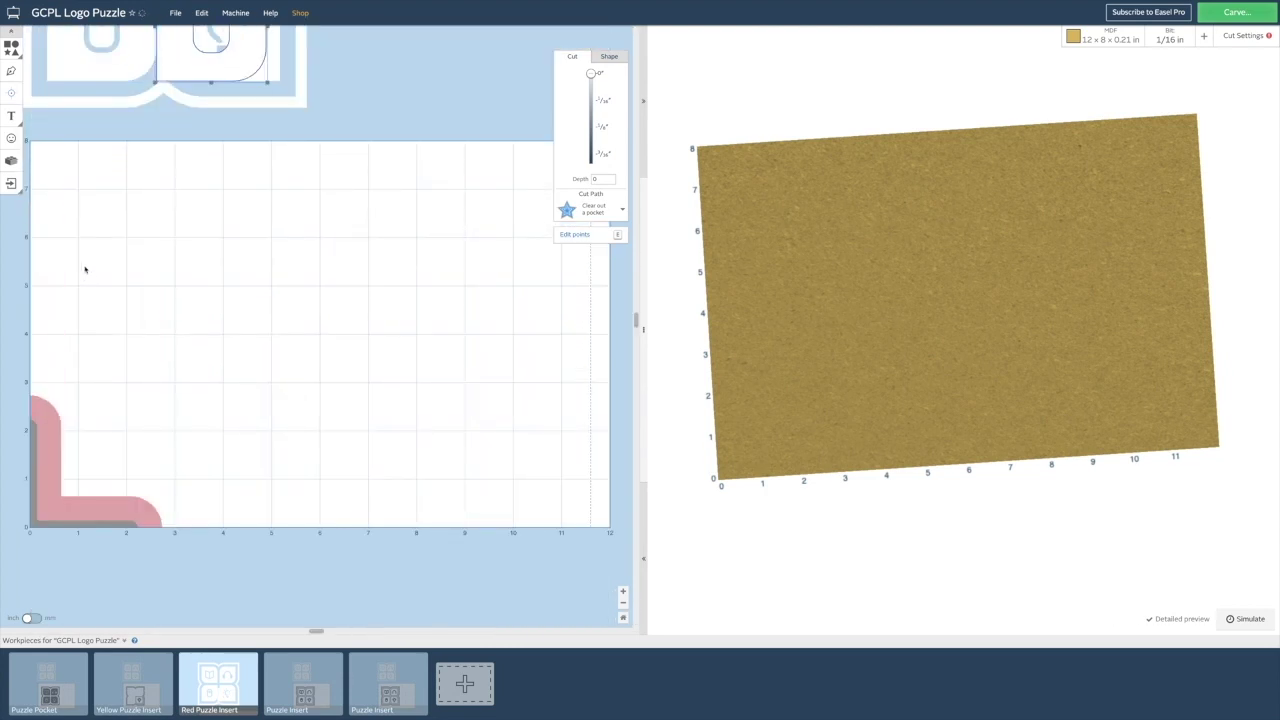
drag(174, 70, 128, 419)
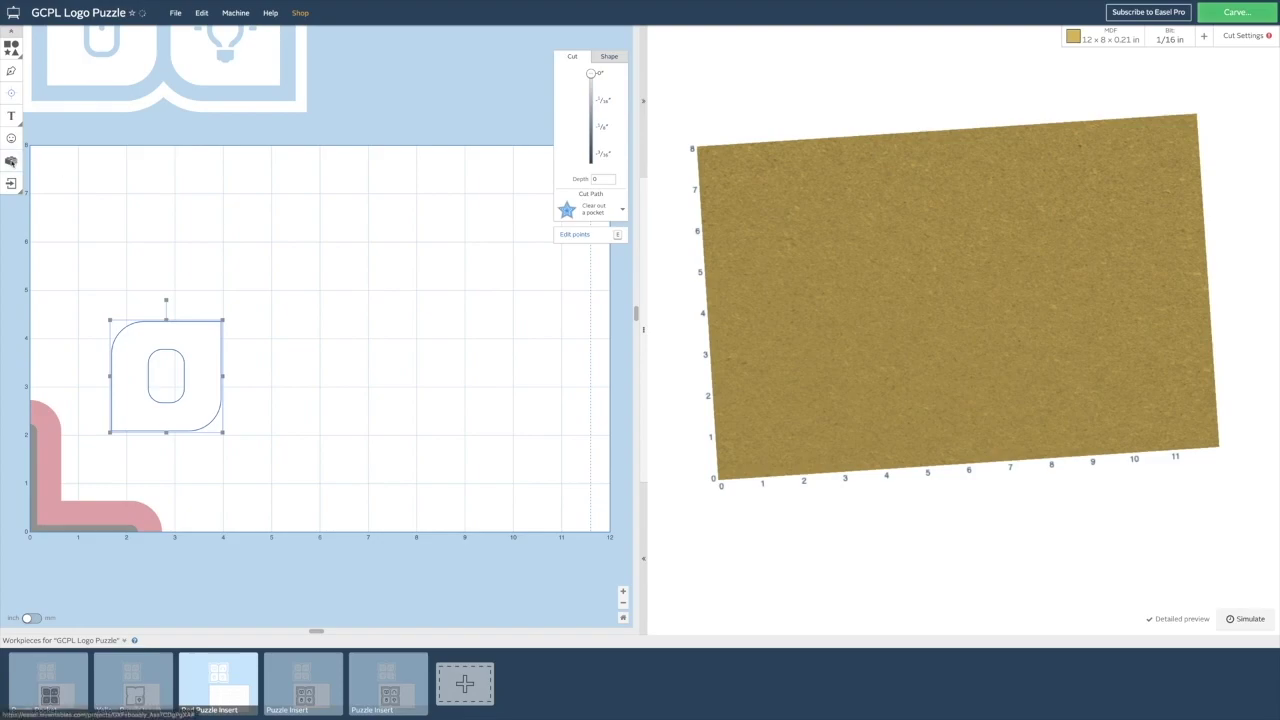
click(11, 160)
Step: Generate and import mouse-tile inlay pieces using a 0.0625 bit and 0.045 tolerance
click(636, 170)
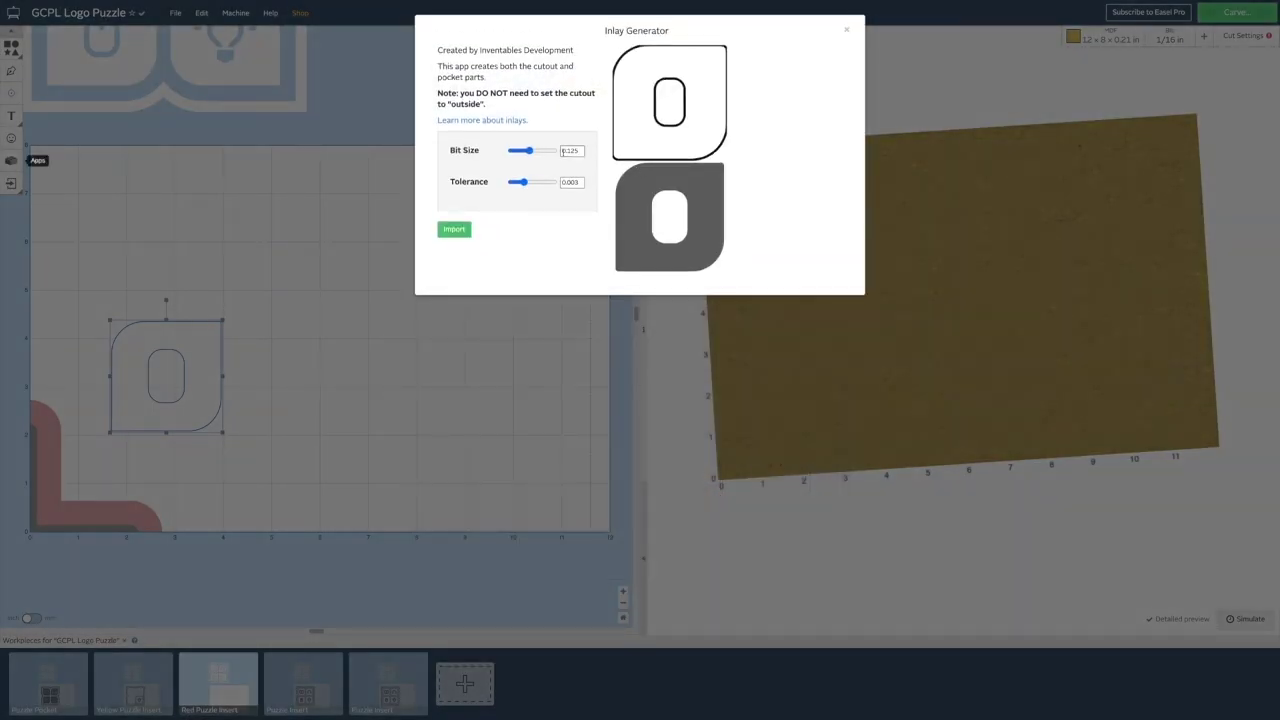
double_click(569, 150)
text(0.06)
double_click(575, 182)
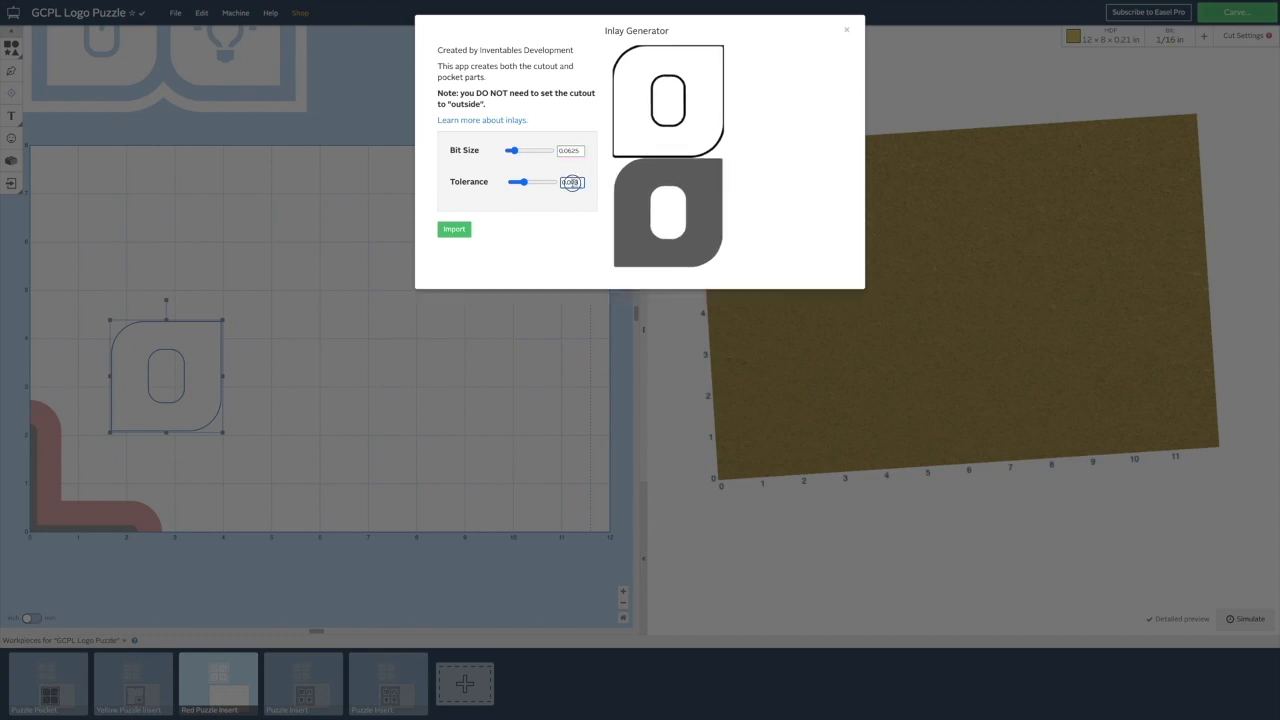
click(450, 231)
click(168, 404)
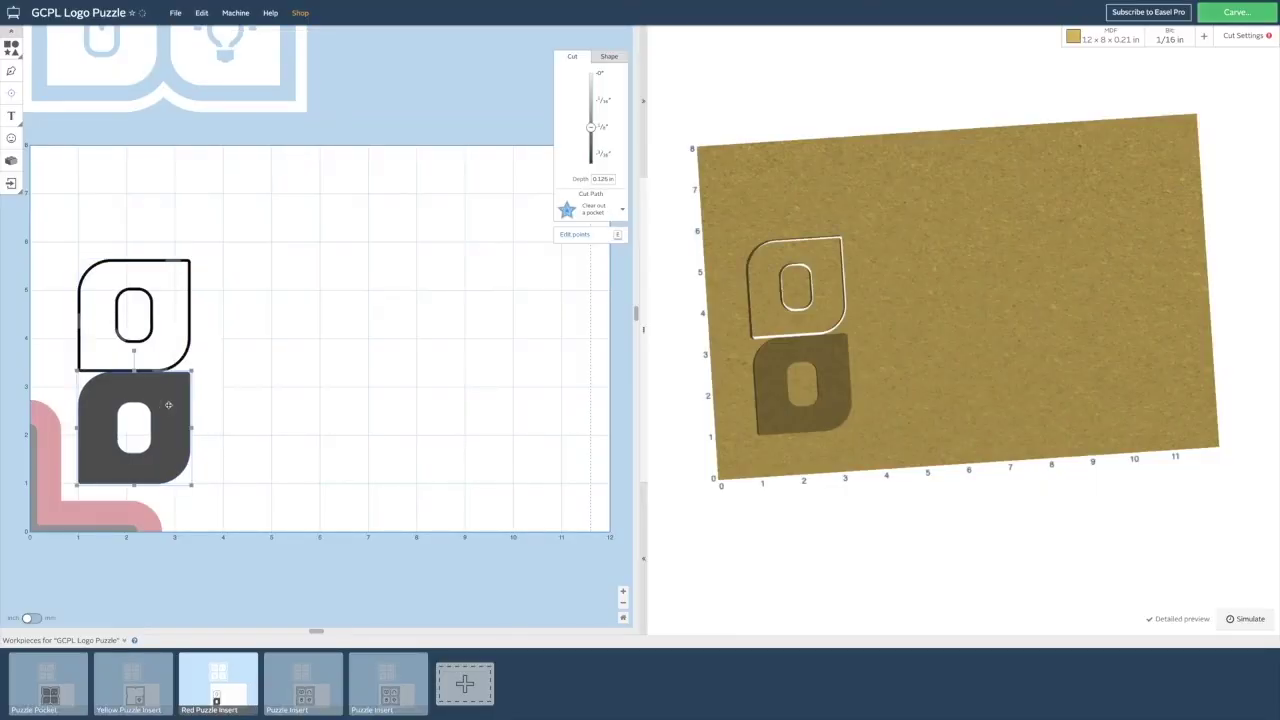
Step: Delete the pocket piece, move the mouse cutout up-left, and make the material red
key(Delete)
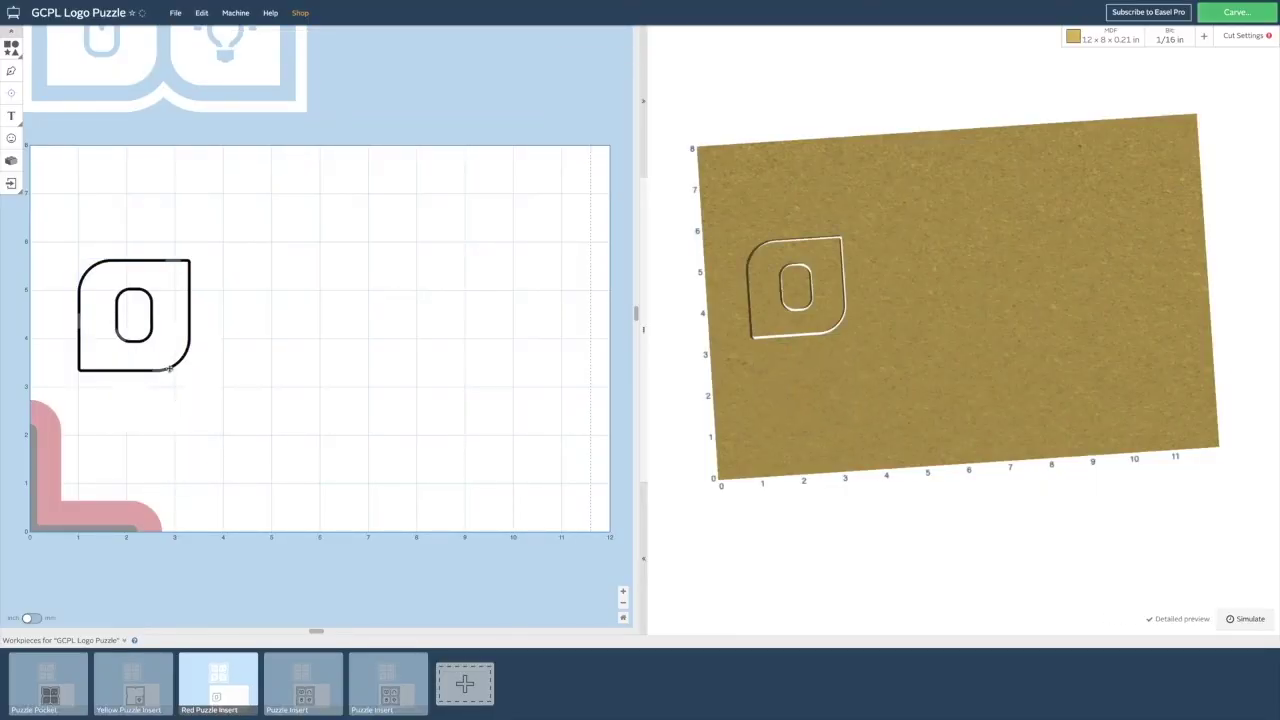
drag(172, 367, 163, 310)
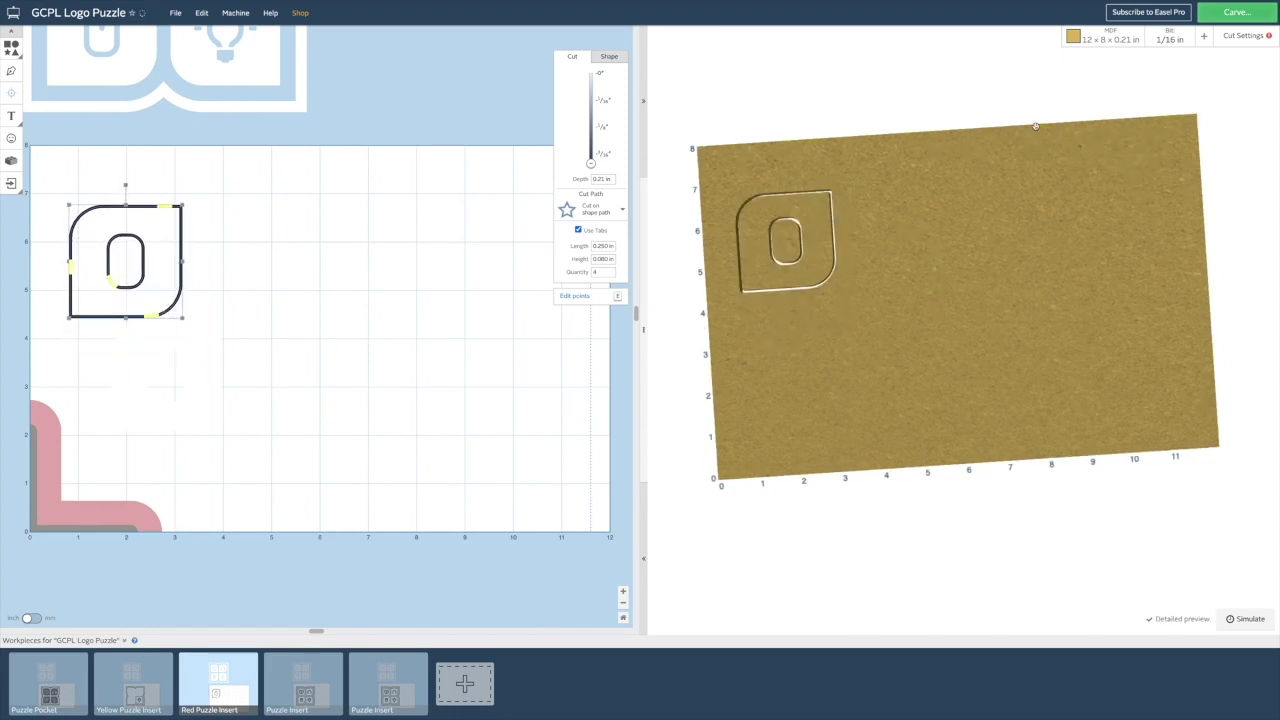
click(1090, 30)
click(926, 163)
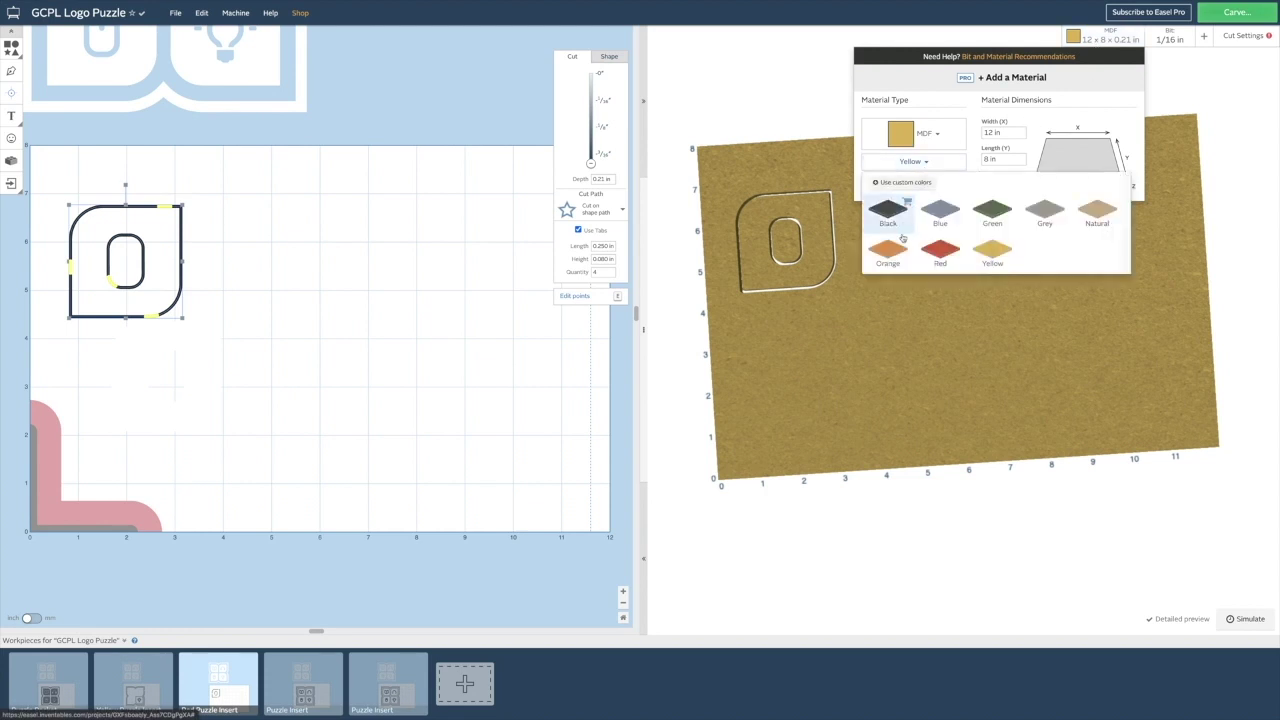
click(937, 252)
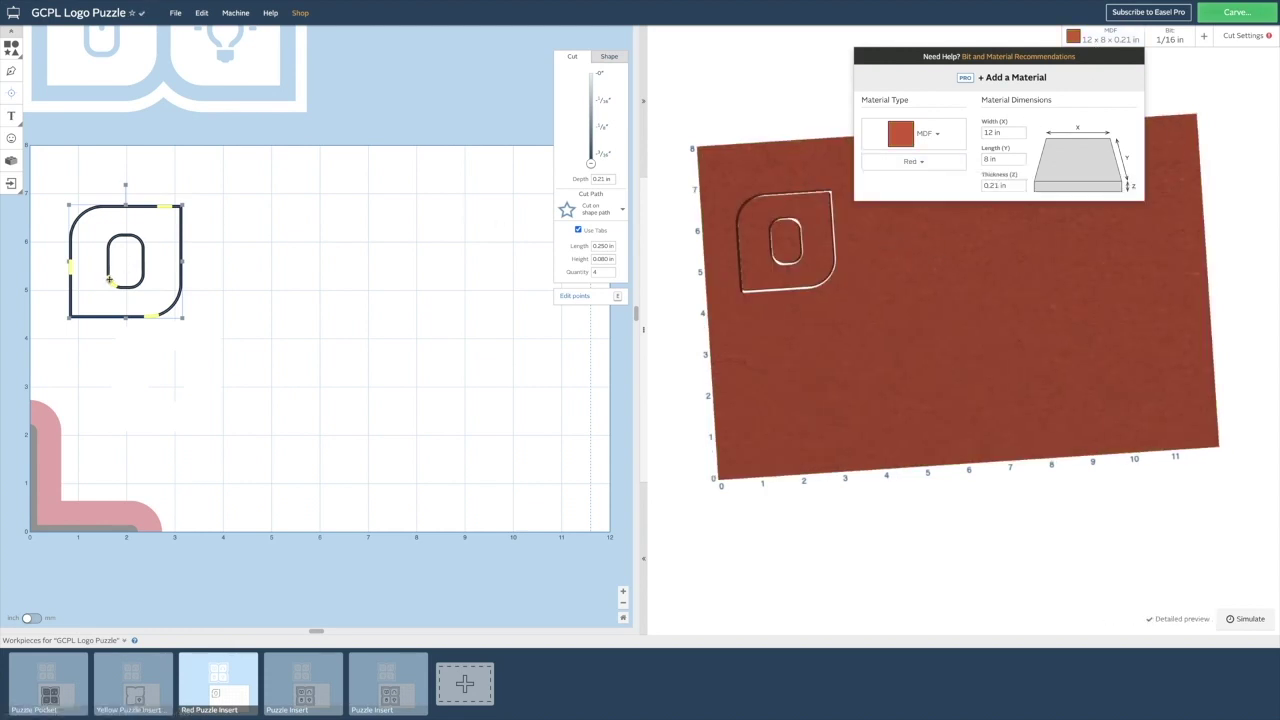
Step: Reduce the mouse cutout to two holding tabs positioned on its edges
drag(110, 280, 107, 257)
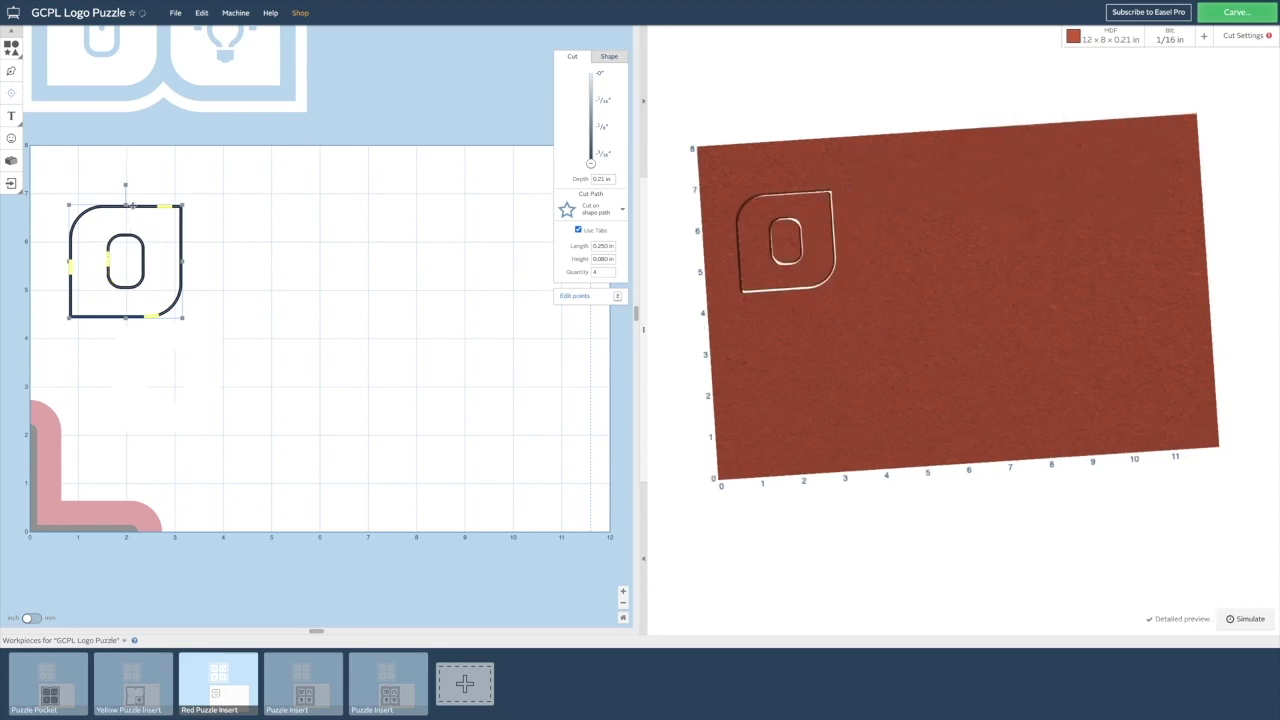
drag(131, 205, 128, 182)
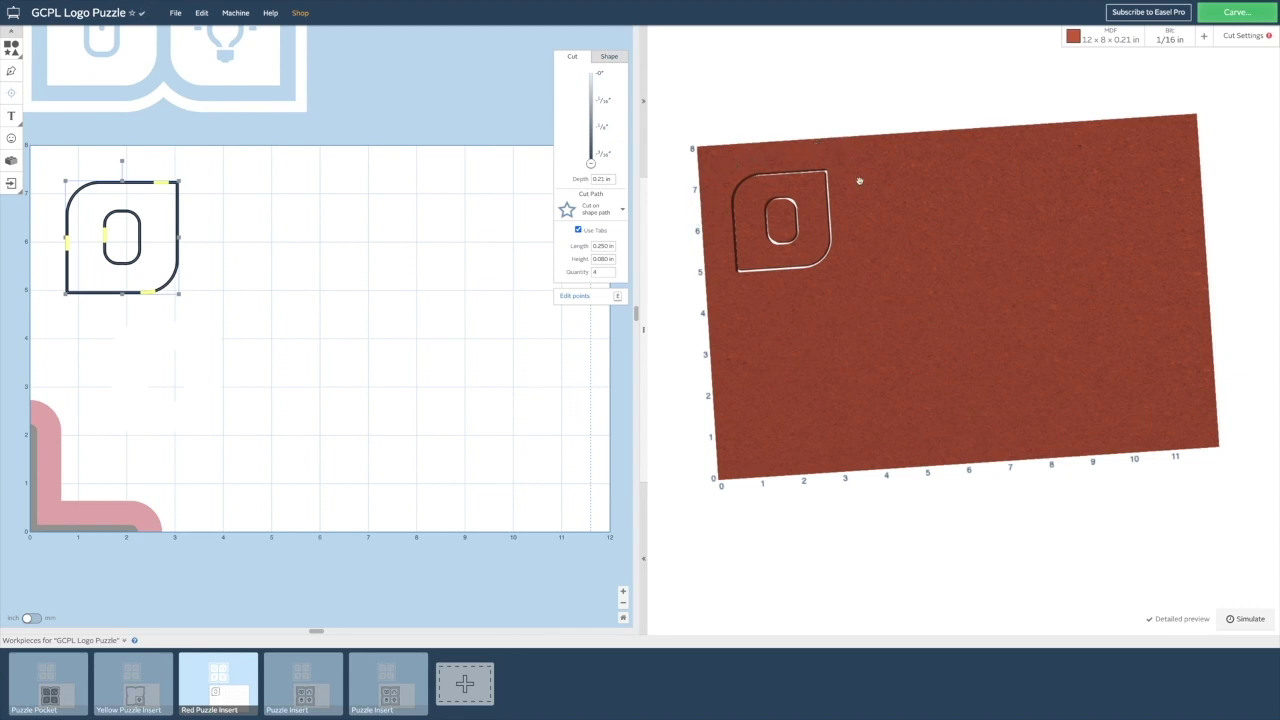
drag(966, 380, 820, 420)
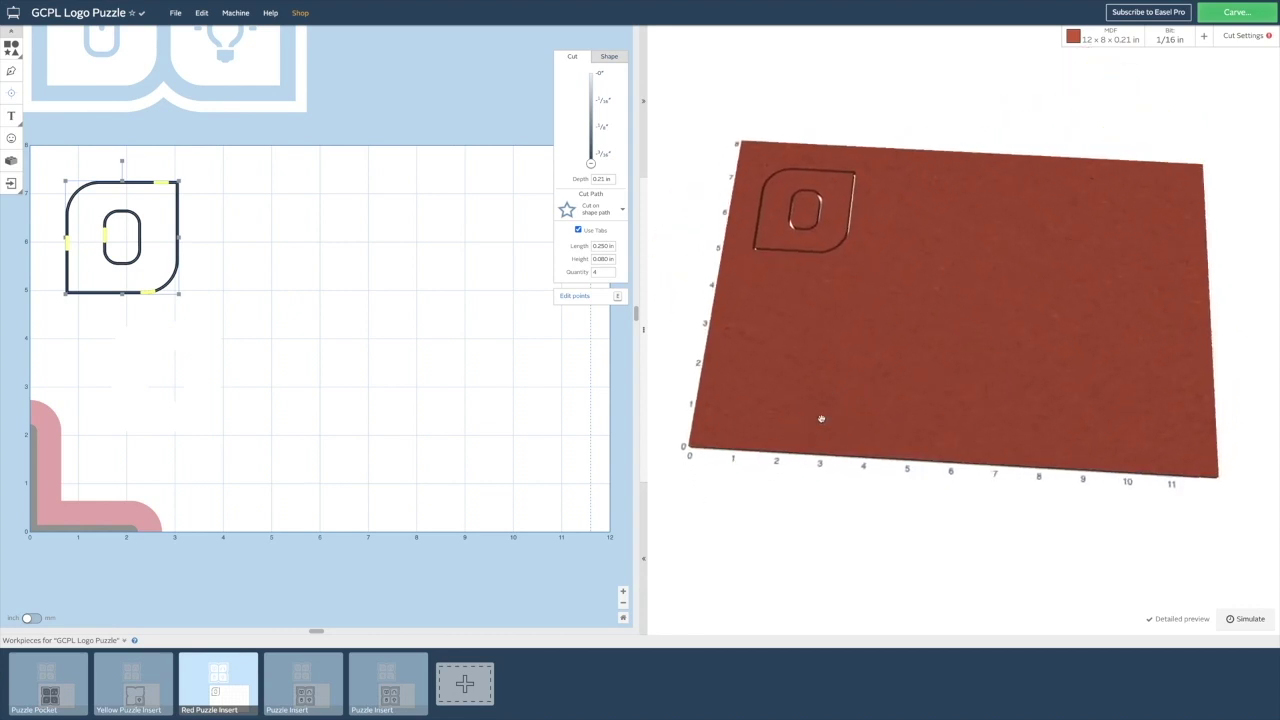
click(611, 275)
click(611, 275)
drag(65, 240, 104, 238)
drag(148, 288, 179, 236)
click(318, 670)
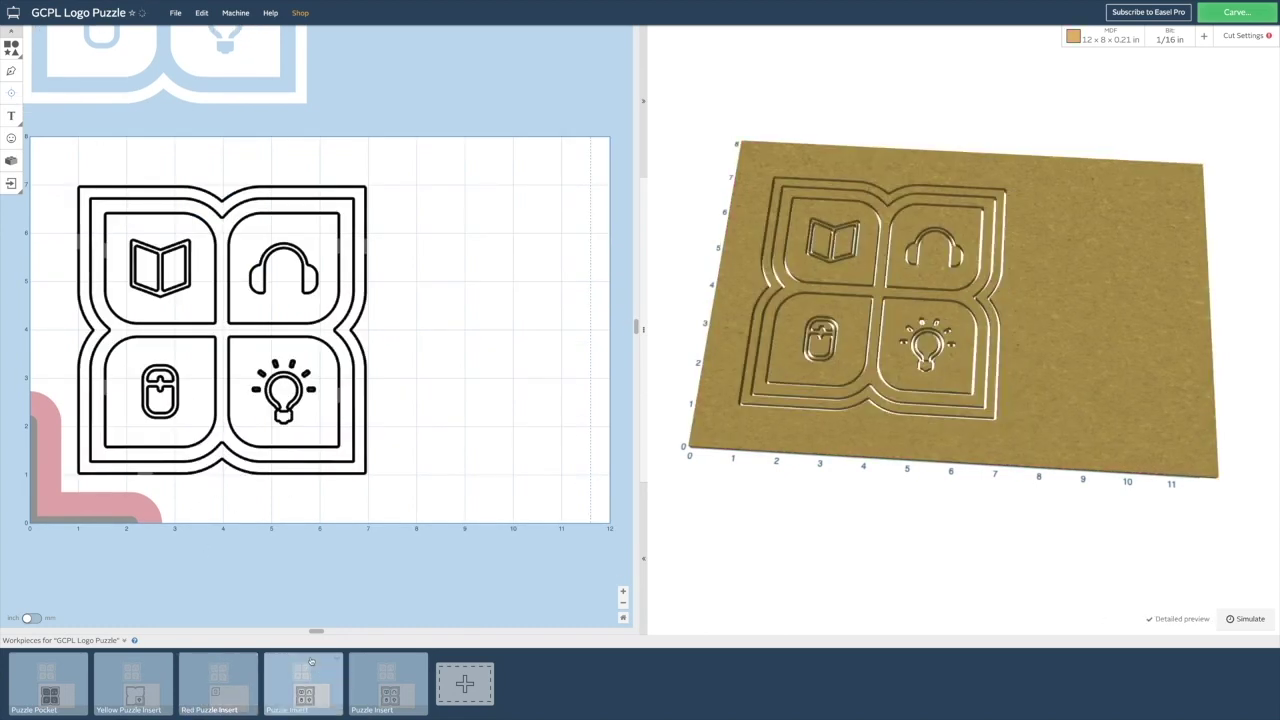
Step: Rename the Puzzle Insert workpiece to 'Green Puzzle Insert'
right_click(343, 667)
click(356, 667)
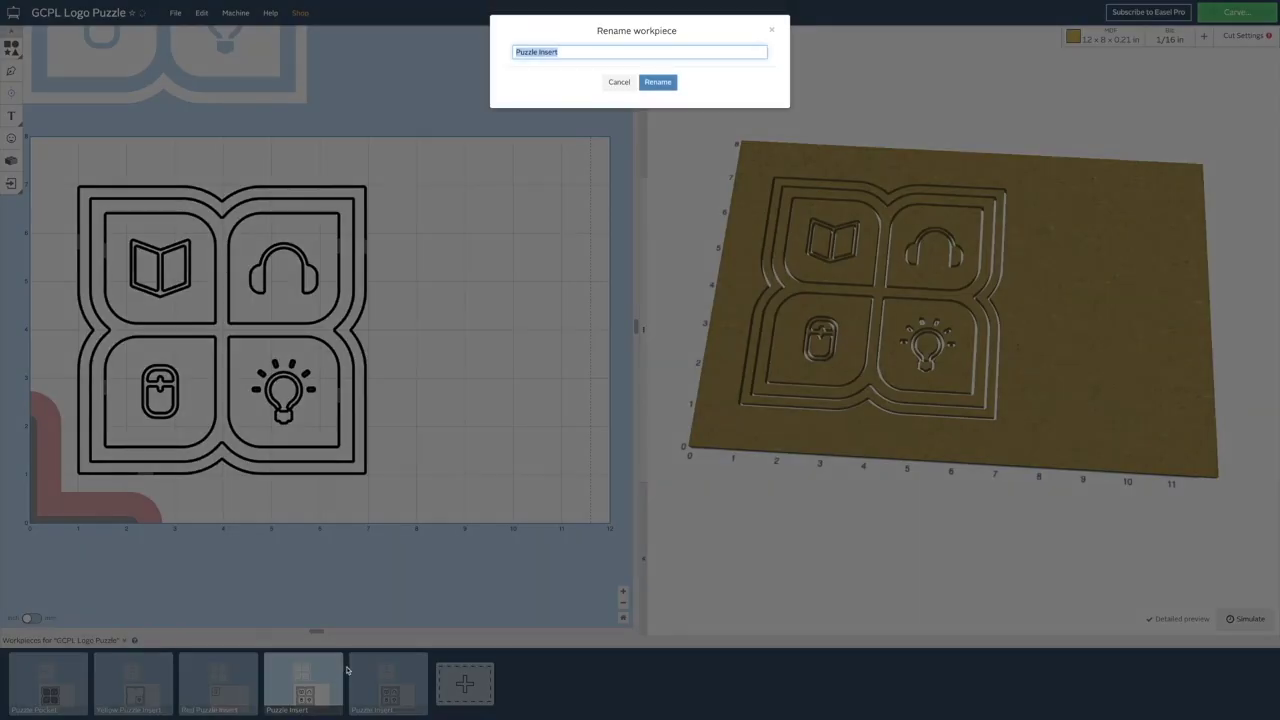
click(510, 54)
text(Green)
click(665, 81)
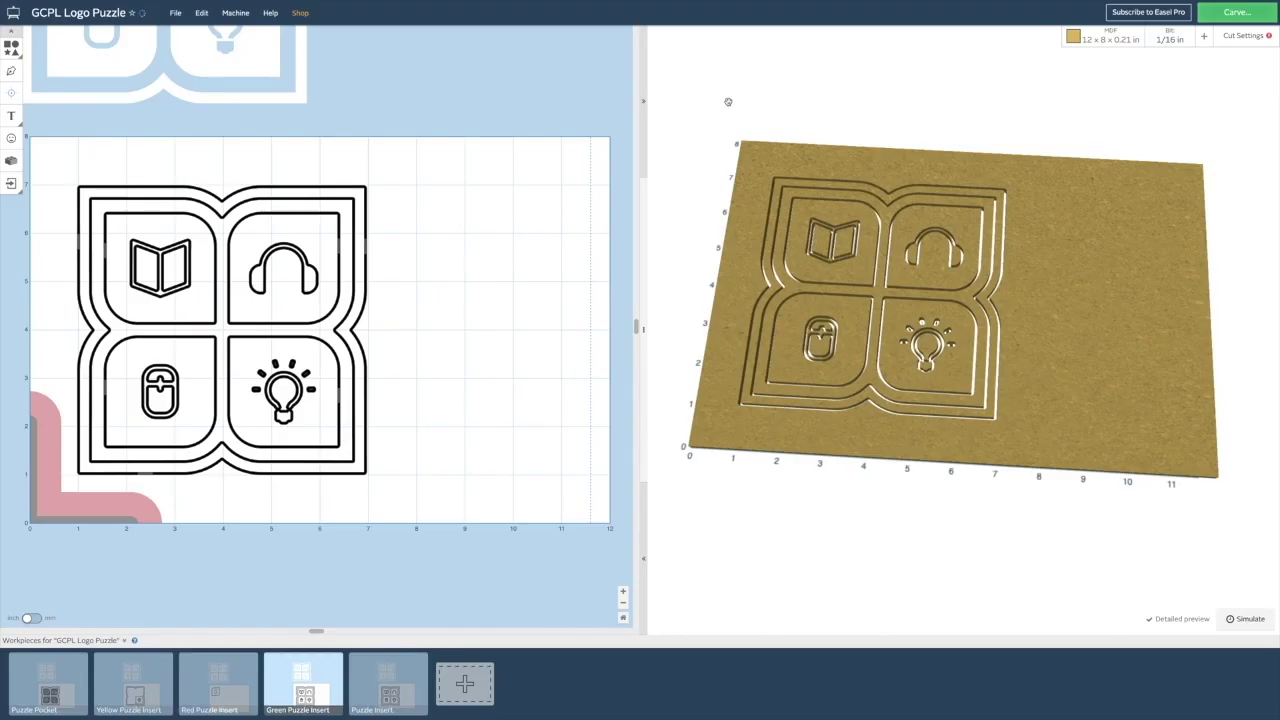
Step: Set the material colour to green and delete the puzzle outline from the board
click(1073, 36)
click(900, 133)
click(992, 209)
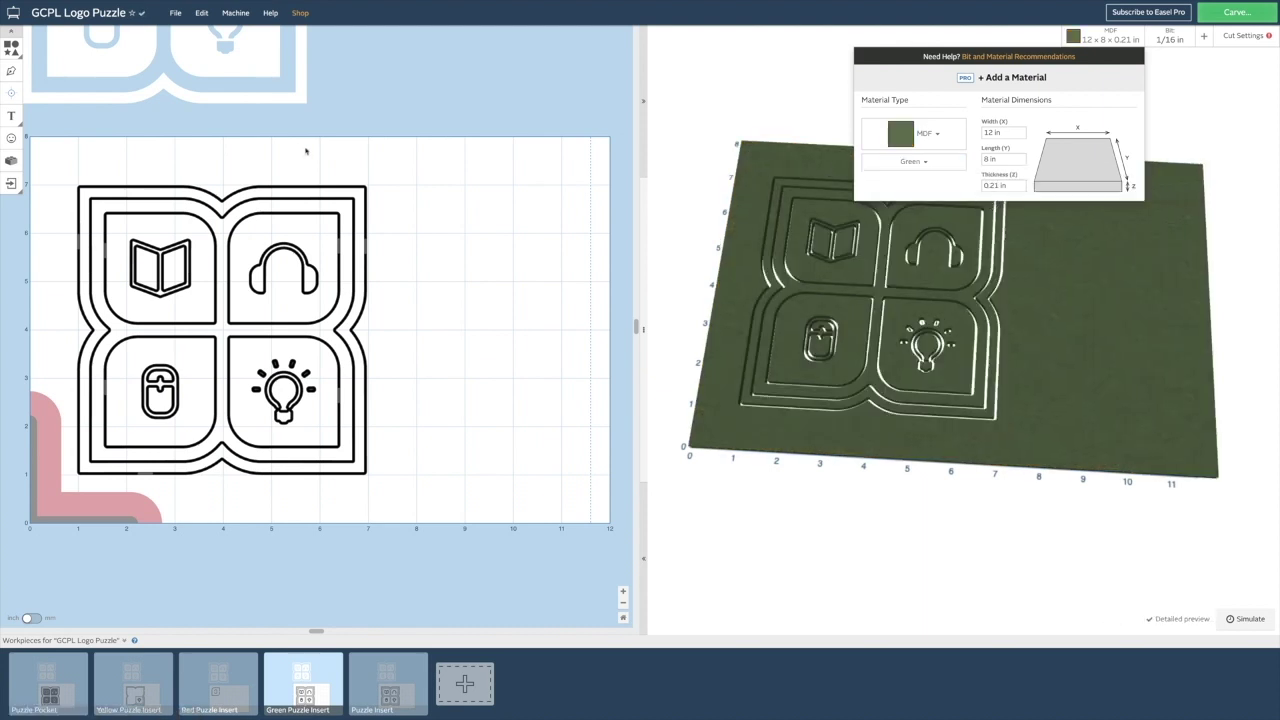
click(310, 188)
click(308, 188)
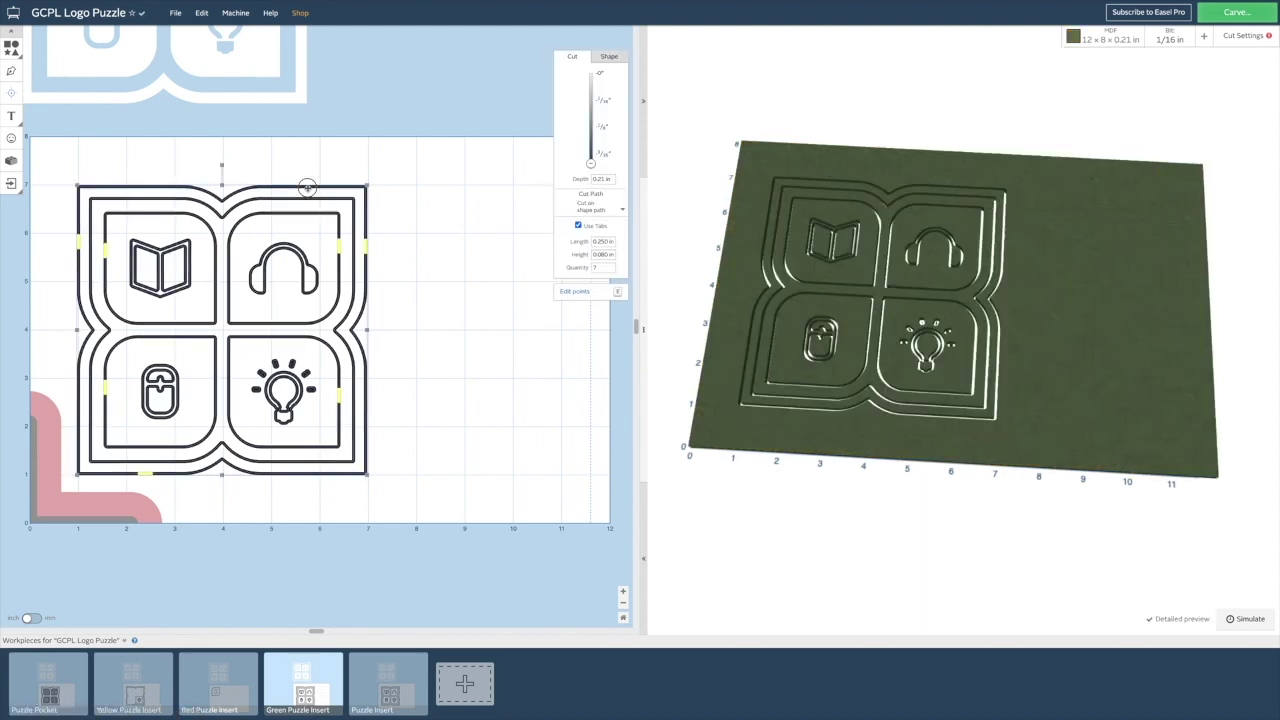
key(Delete)
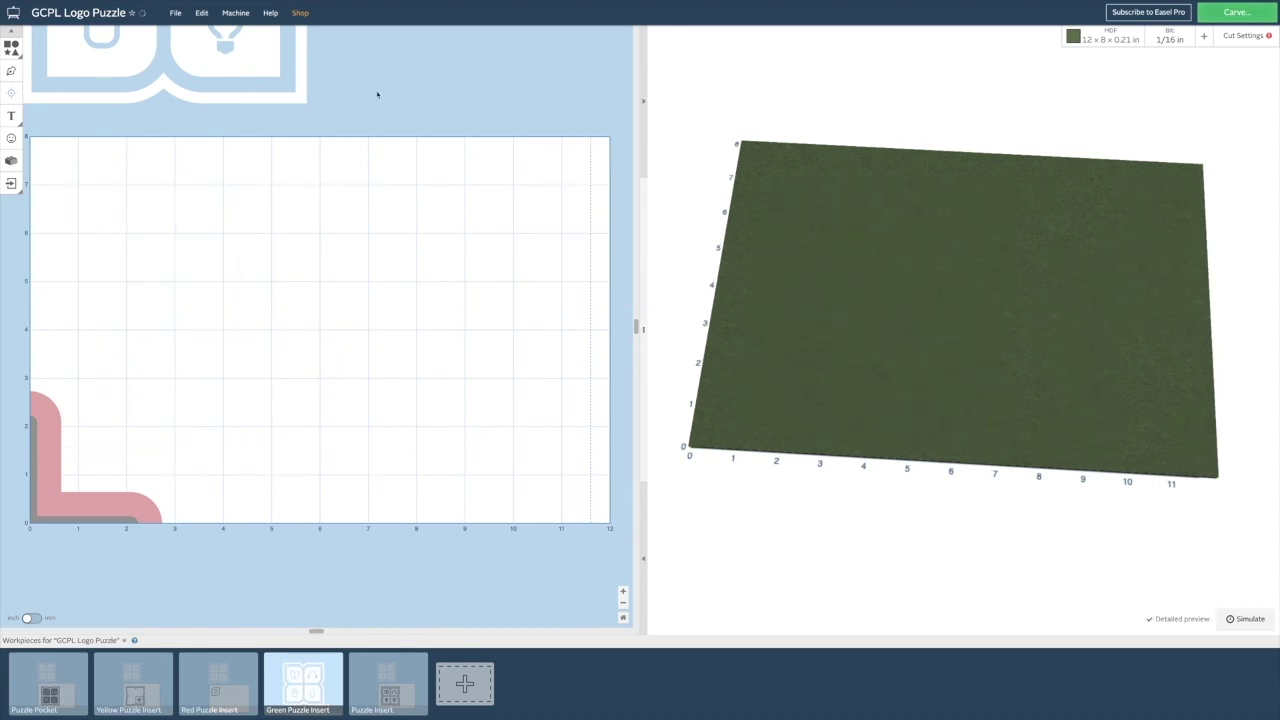
Step: Drag a copy of the headphones tile from the logo onto the green board's upper left
scroll(375, 136, up, 4)
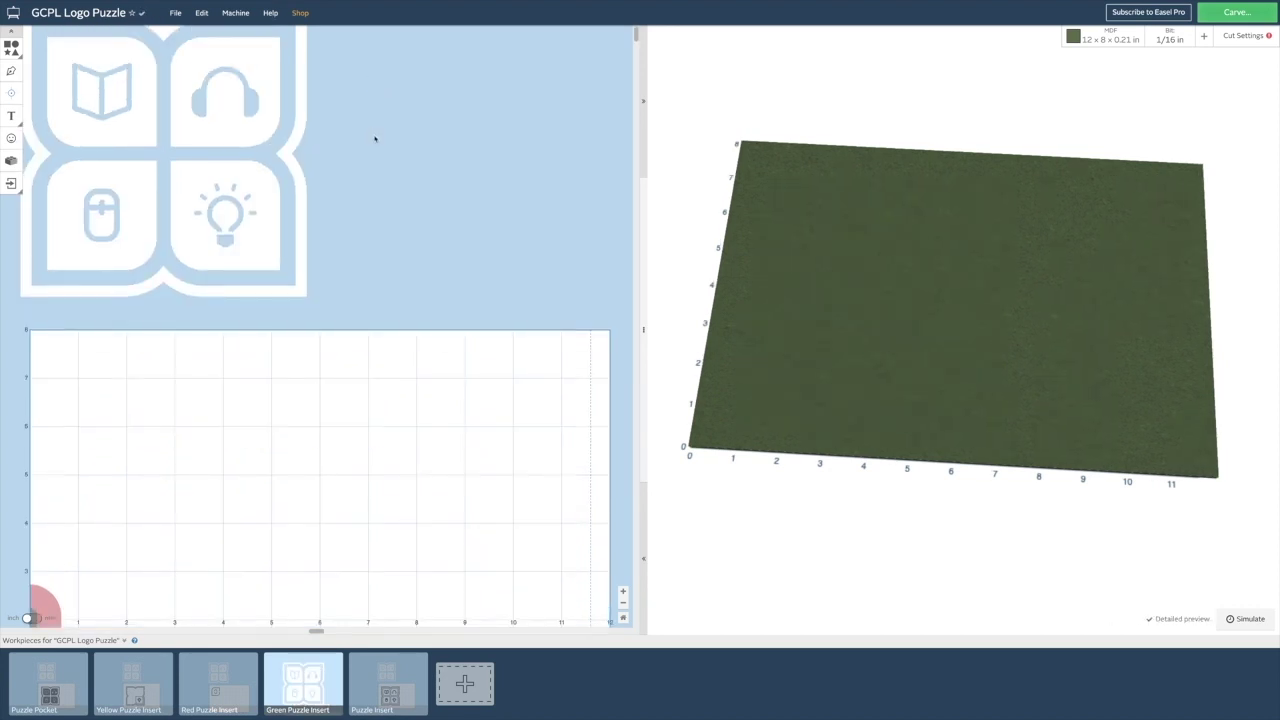
click(258, 51)
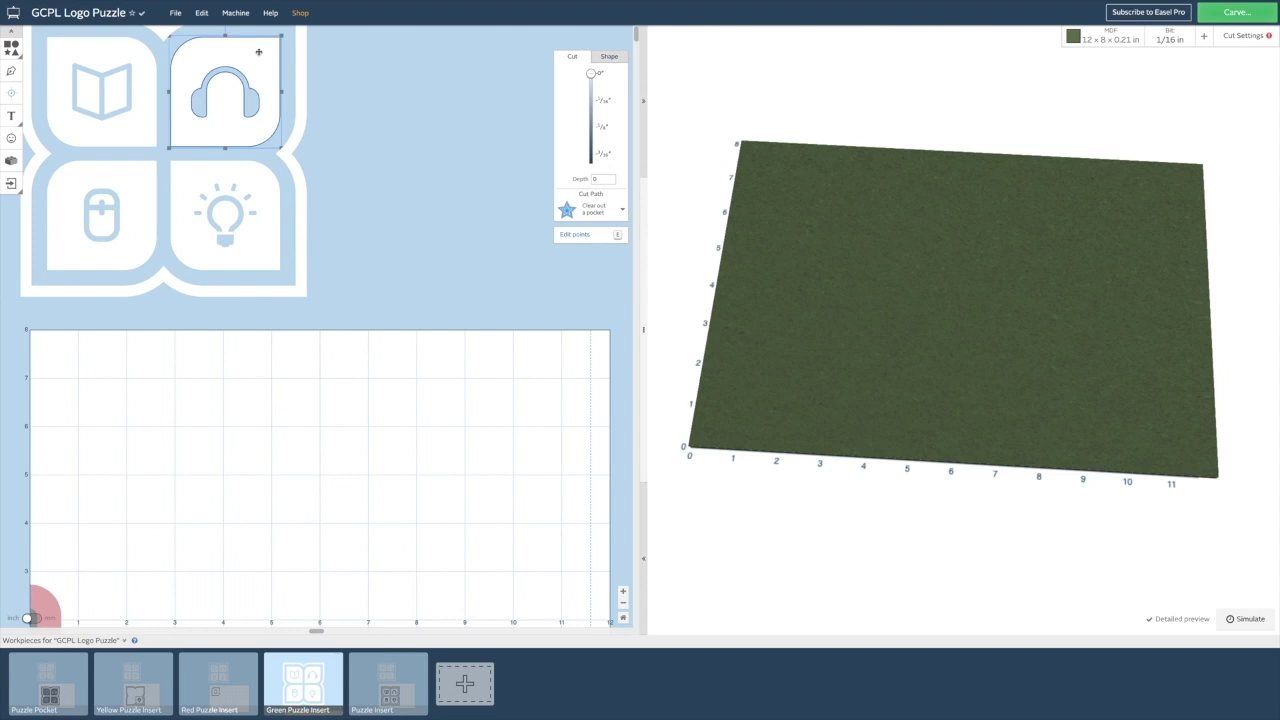
drag(258, 51, 130, 467)
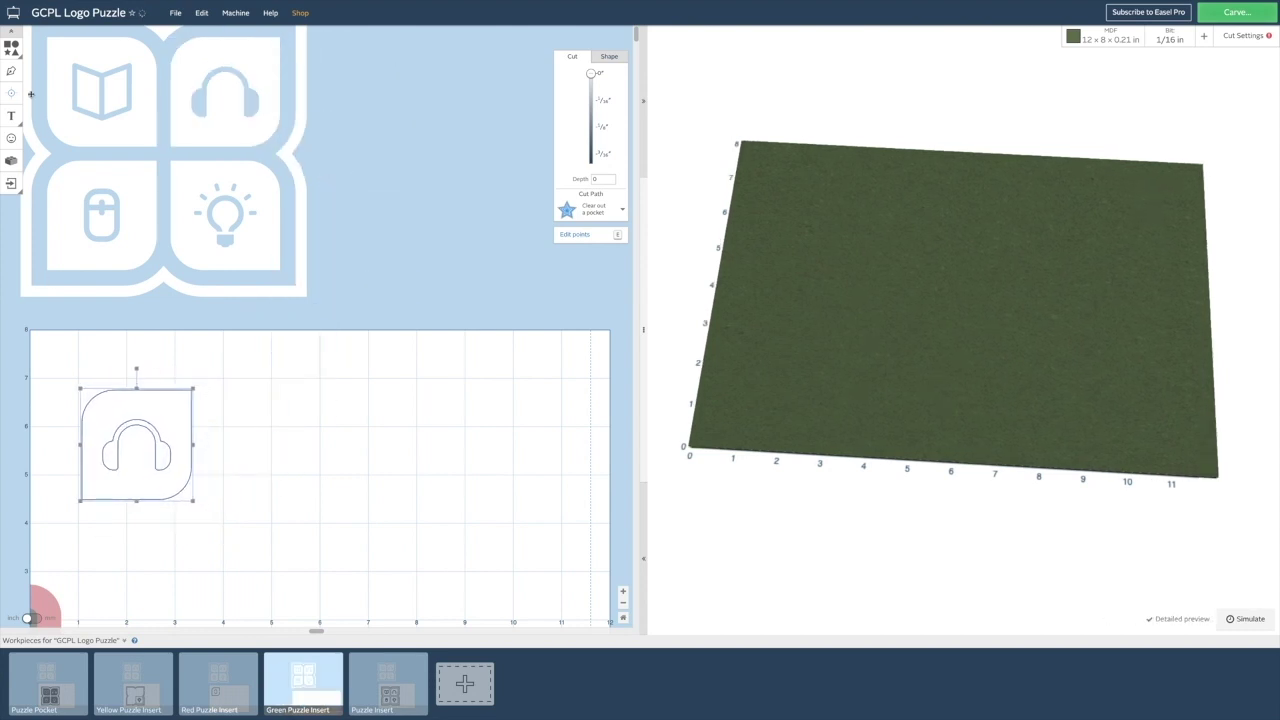
Step: Import headphone-tile inlay pieces generated with bit size 0.0625 and tolerance 0.045
click(11, 160)
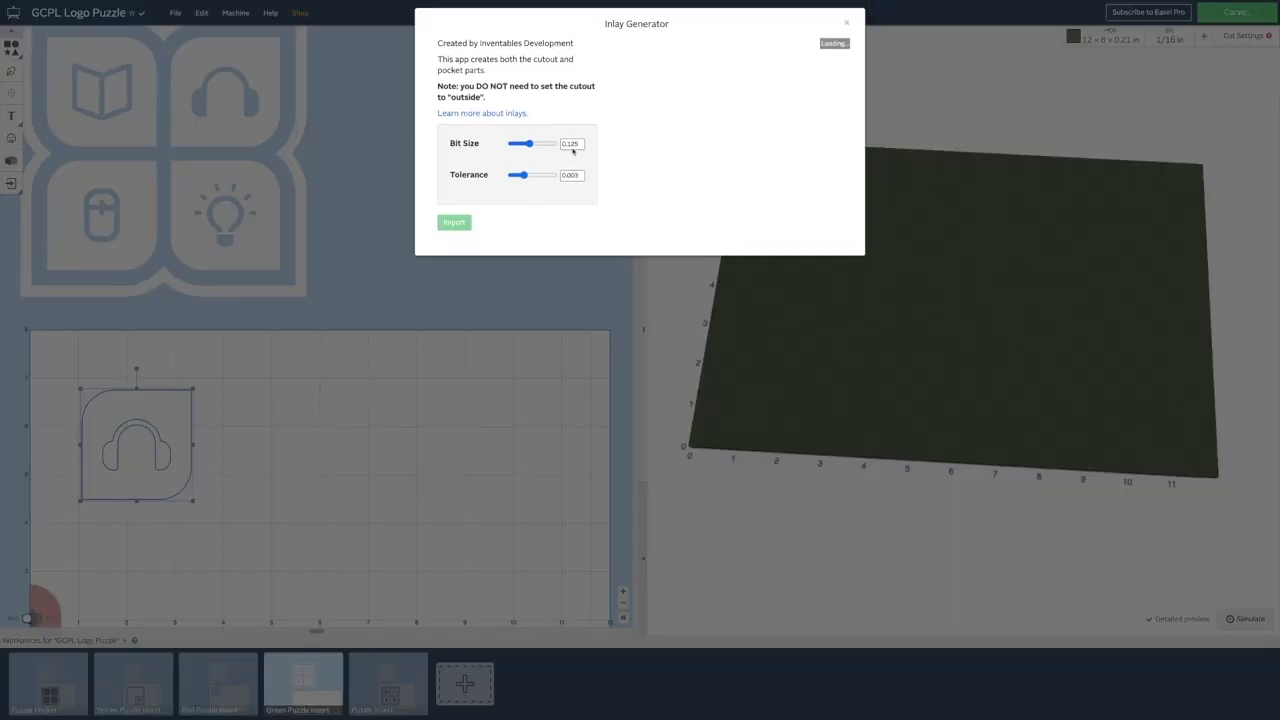
double_click(570, 150)
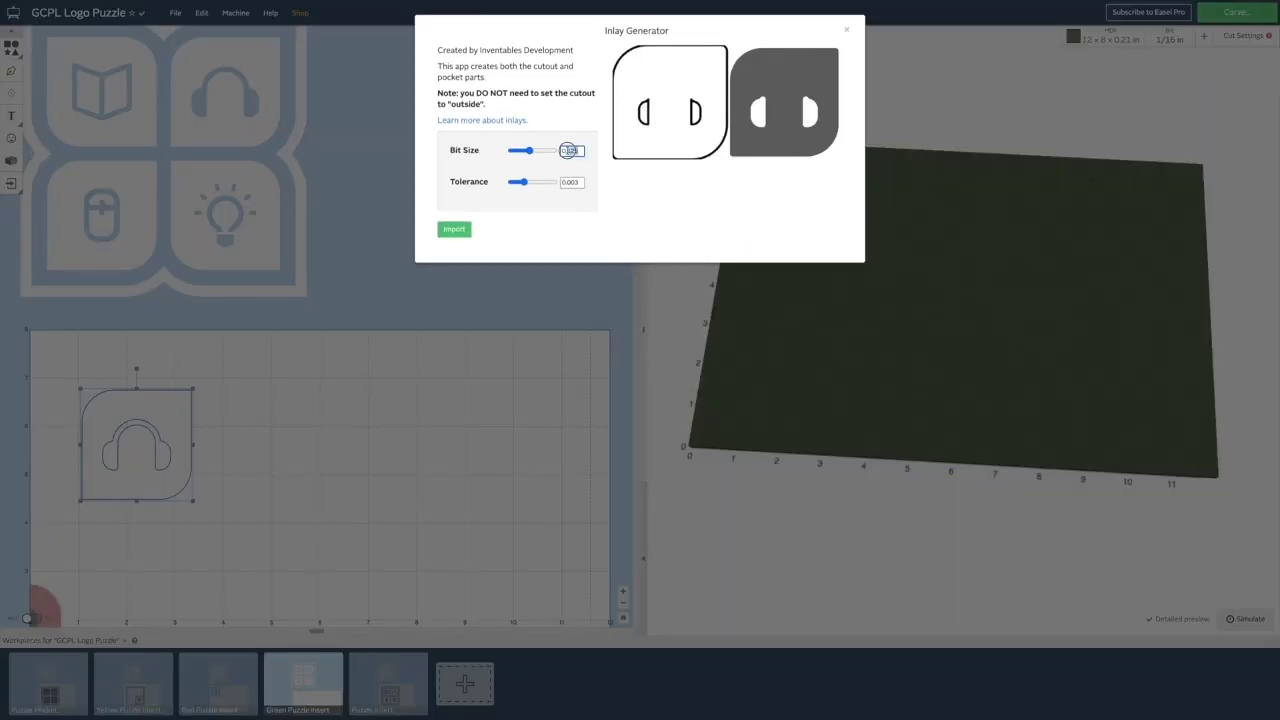
text(0.0625)
double_click(570, 182)
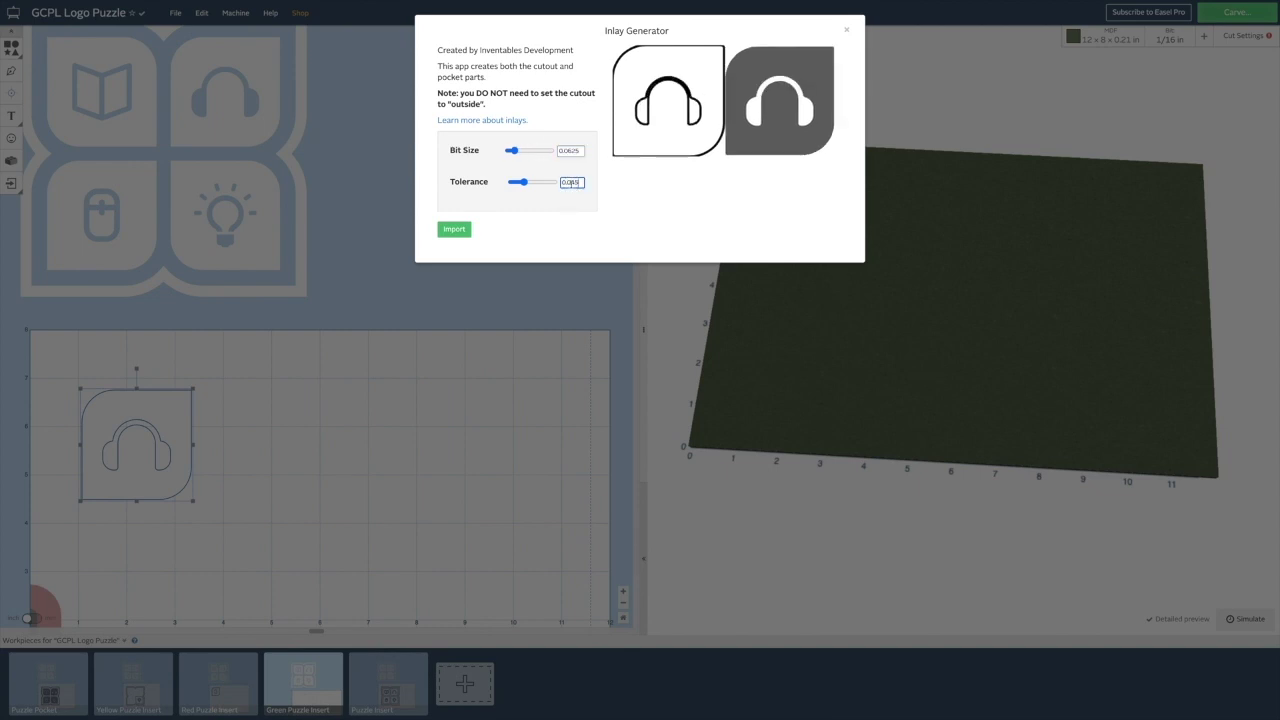
click(456, 231)
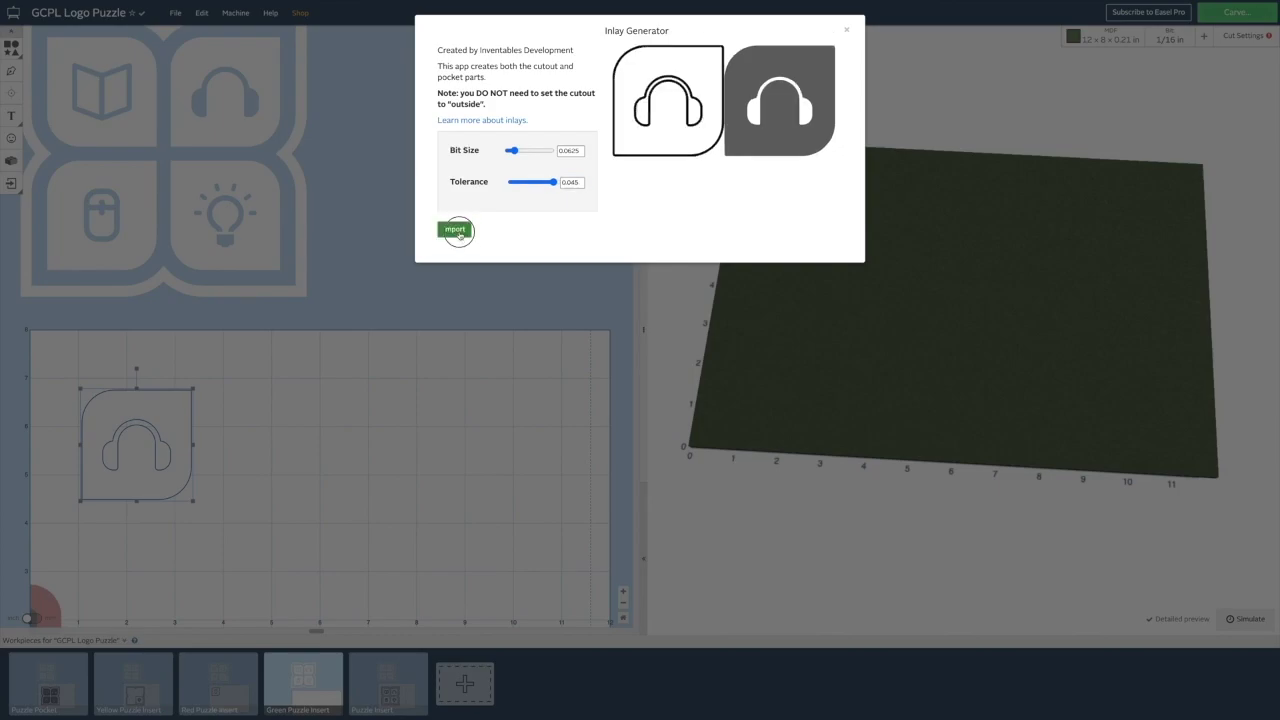
scroll(434, 423, down, 3)
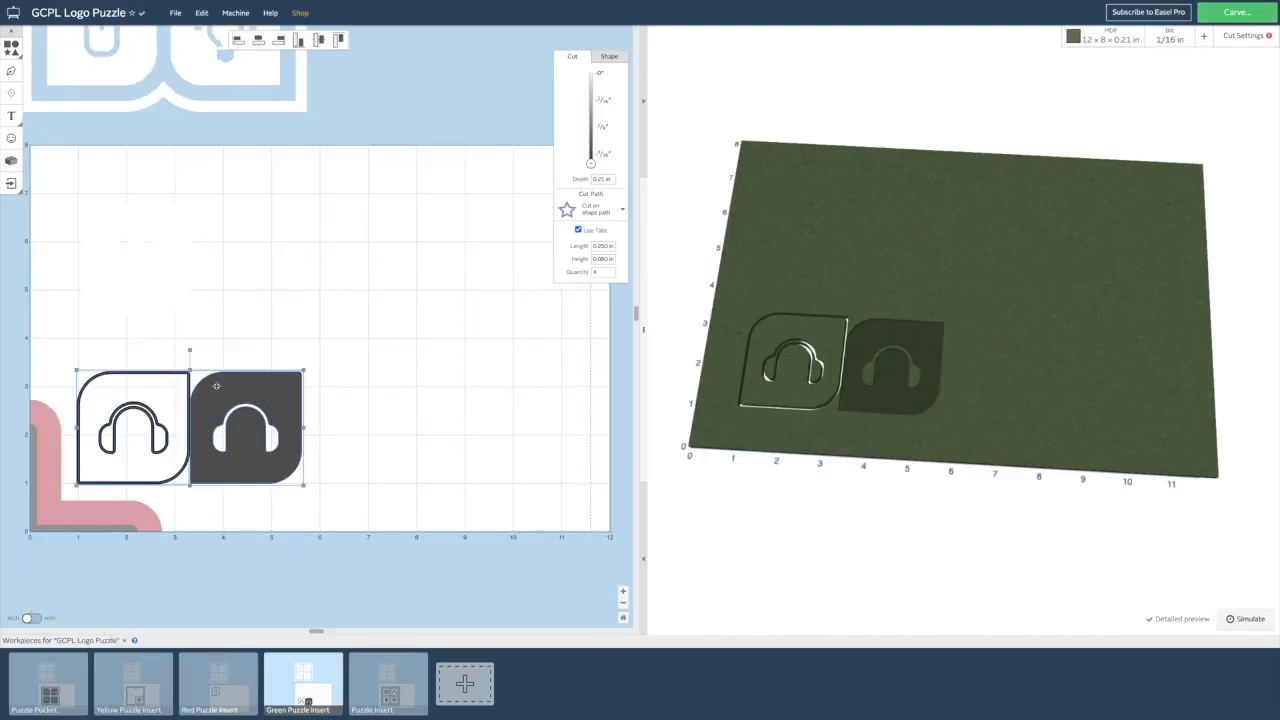
Step: Delete the dark headphone pocket piece, keeping only the cutout
click(343, 366)
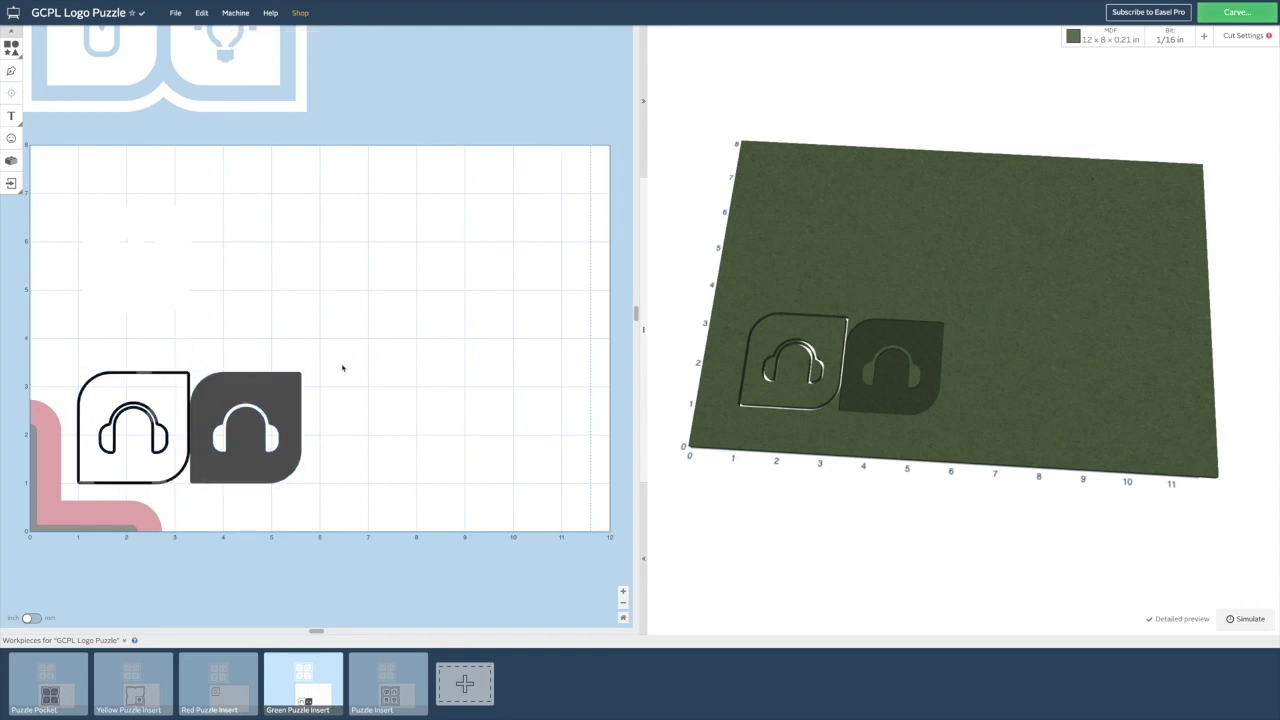
click(242, 390)
key(Delete)
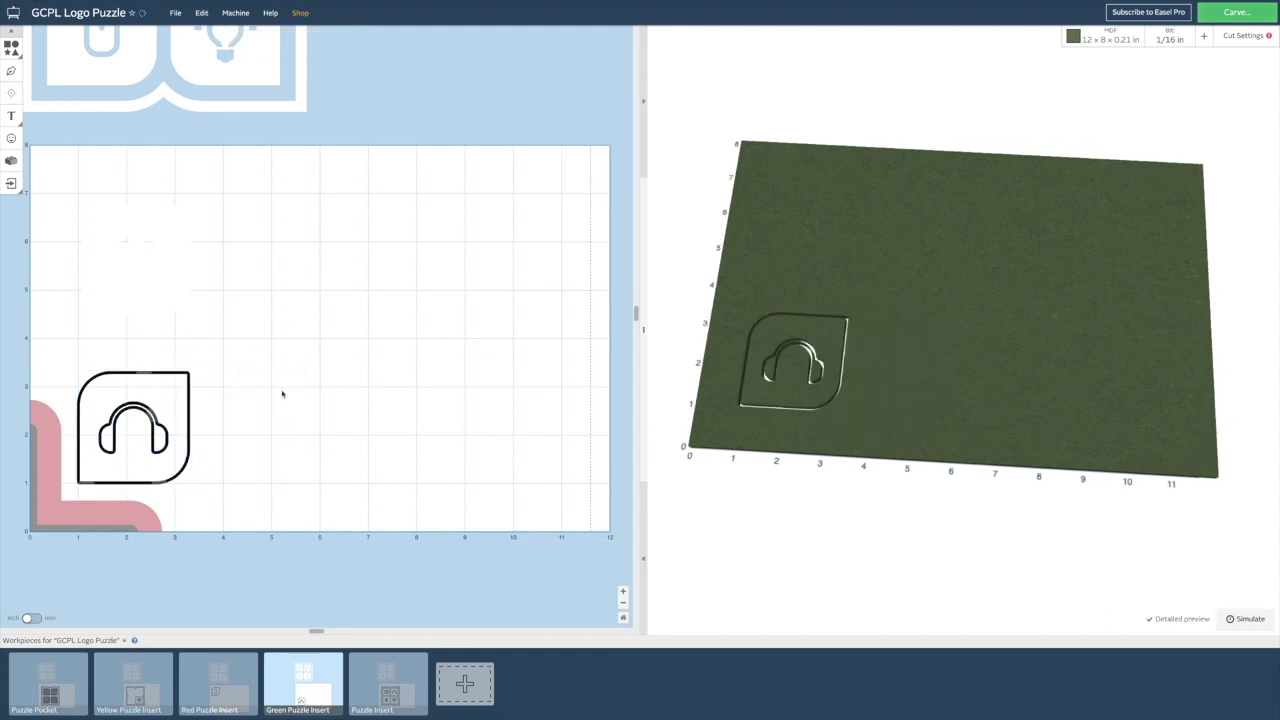
Step: Lower the headphone cutout's holding tabs to two, placed on its side edges
click(150, 412)
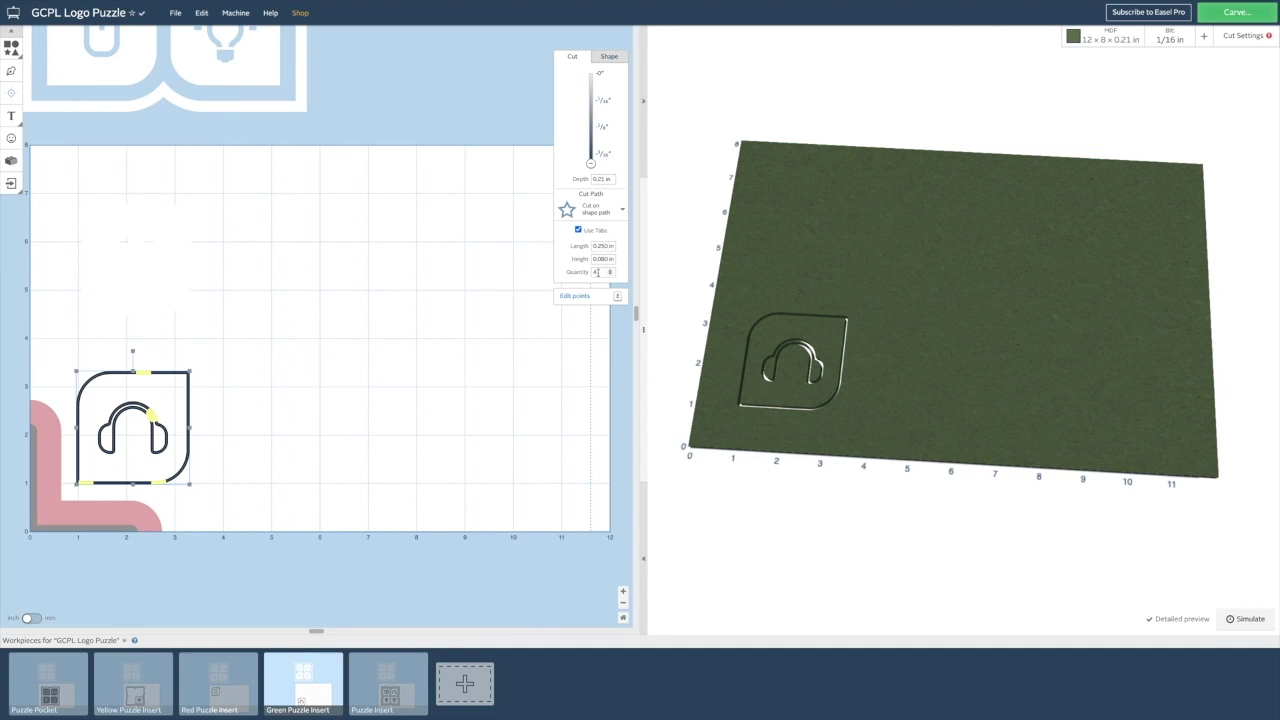
click(610, 272)
click(610, 274)
mouse_move(166, 486)
mouse_down()
mouse_move(145, 438)
mouse_move(88, 438)
mouse_move(76, 456)
mouse_up()
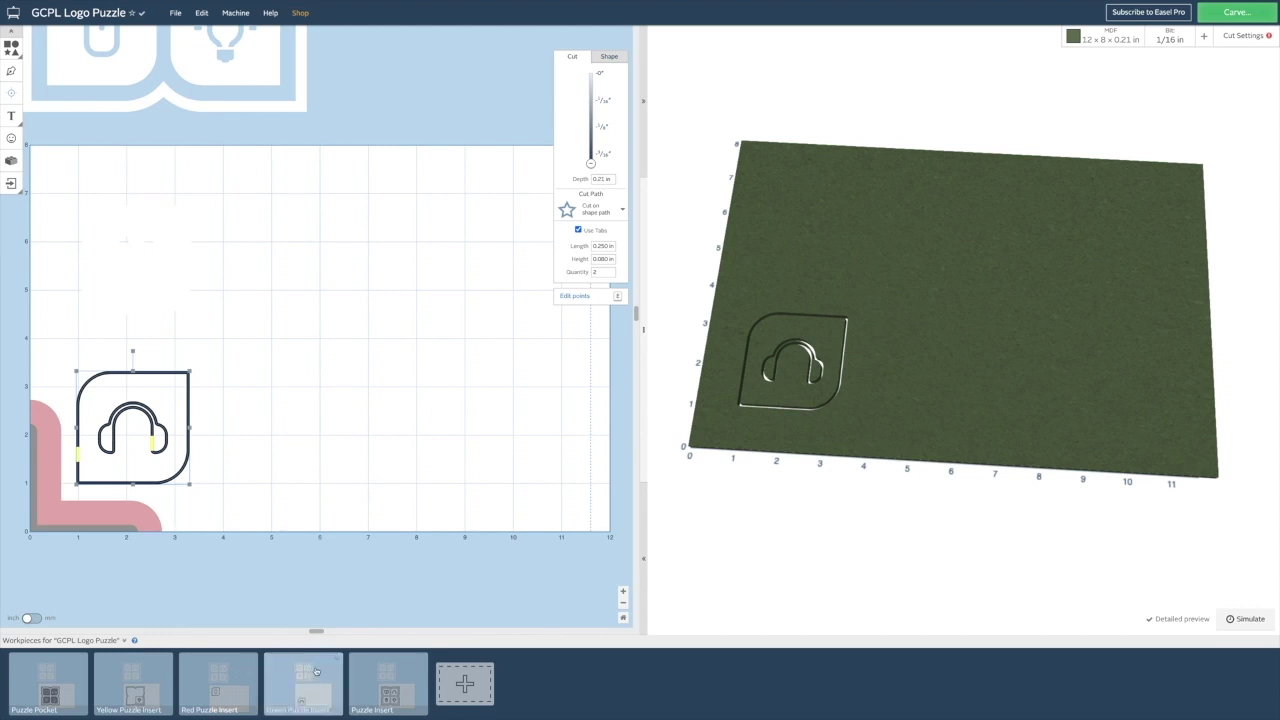
click(414, 672)
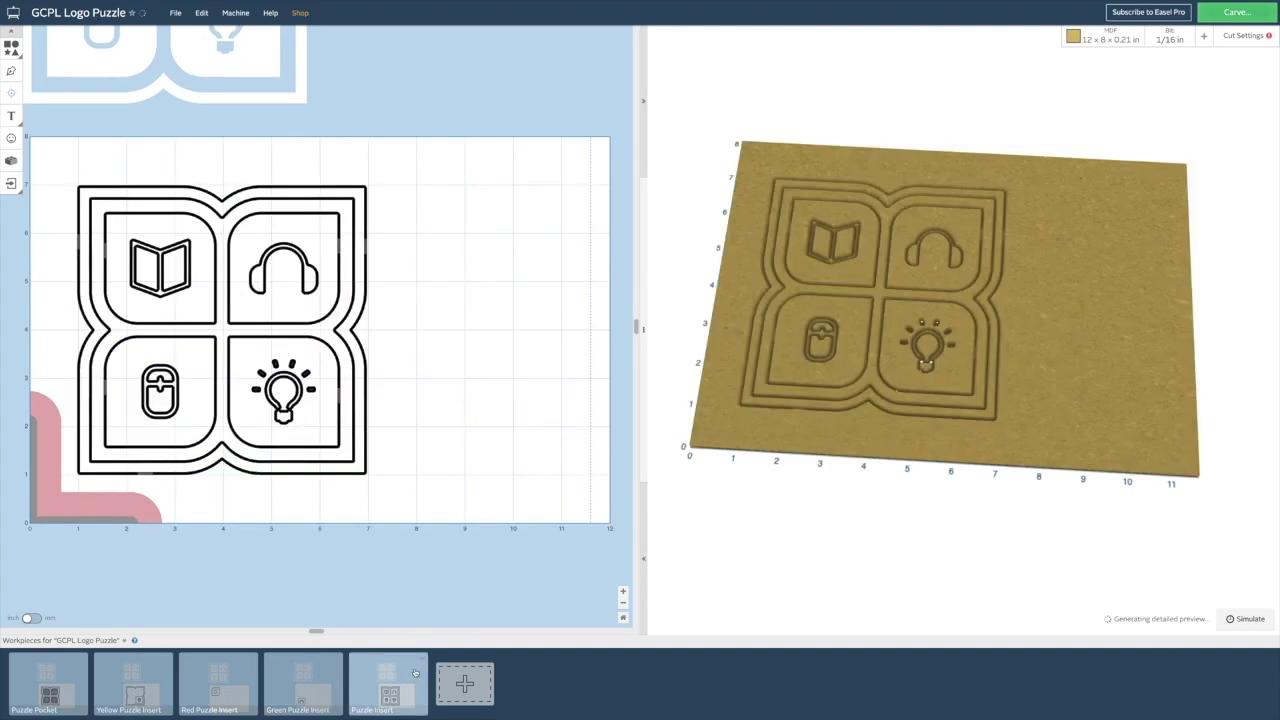
Step: Rename the Puzzle Insert workpiece to 'Blue Puzzle Insert'
click(421, 661)
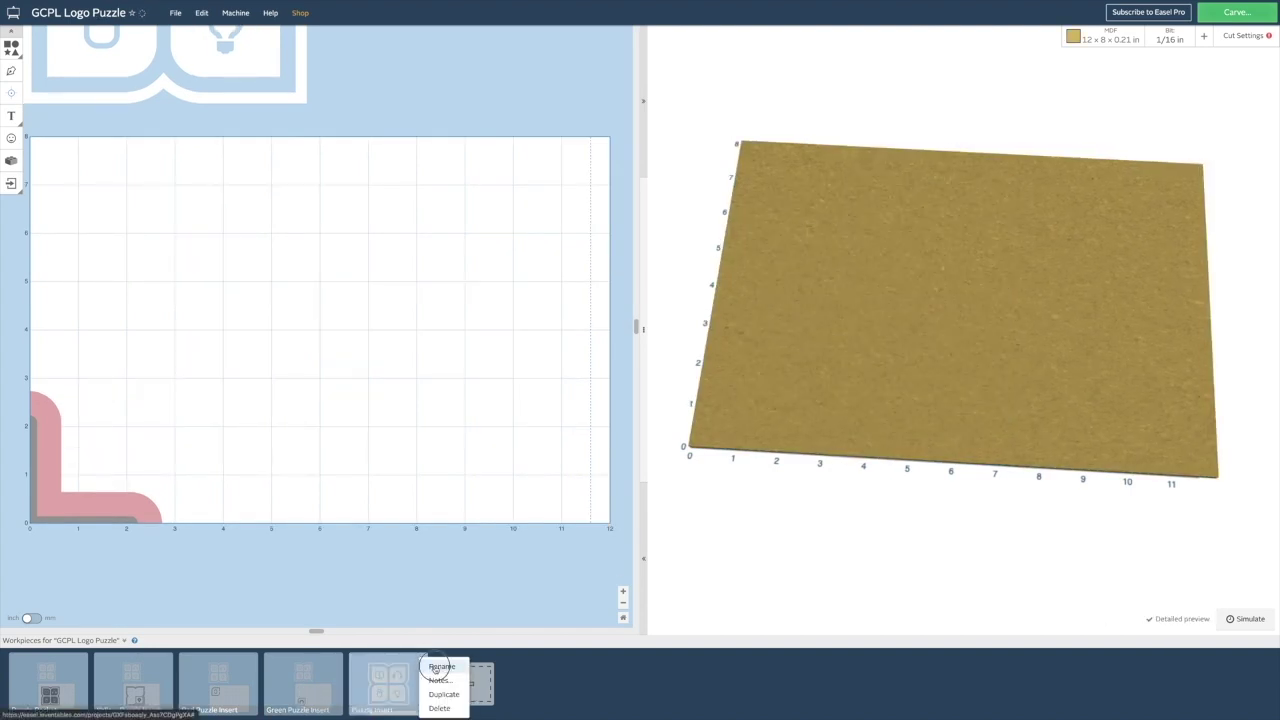
click(440, 666)
click(516, 52)
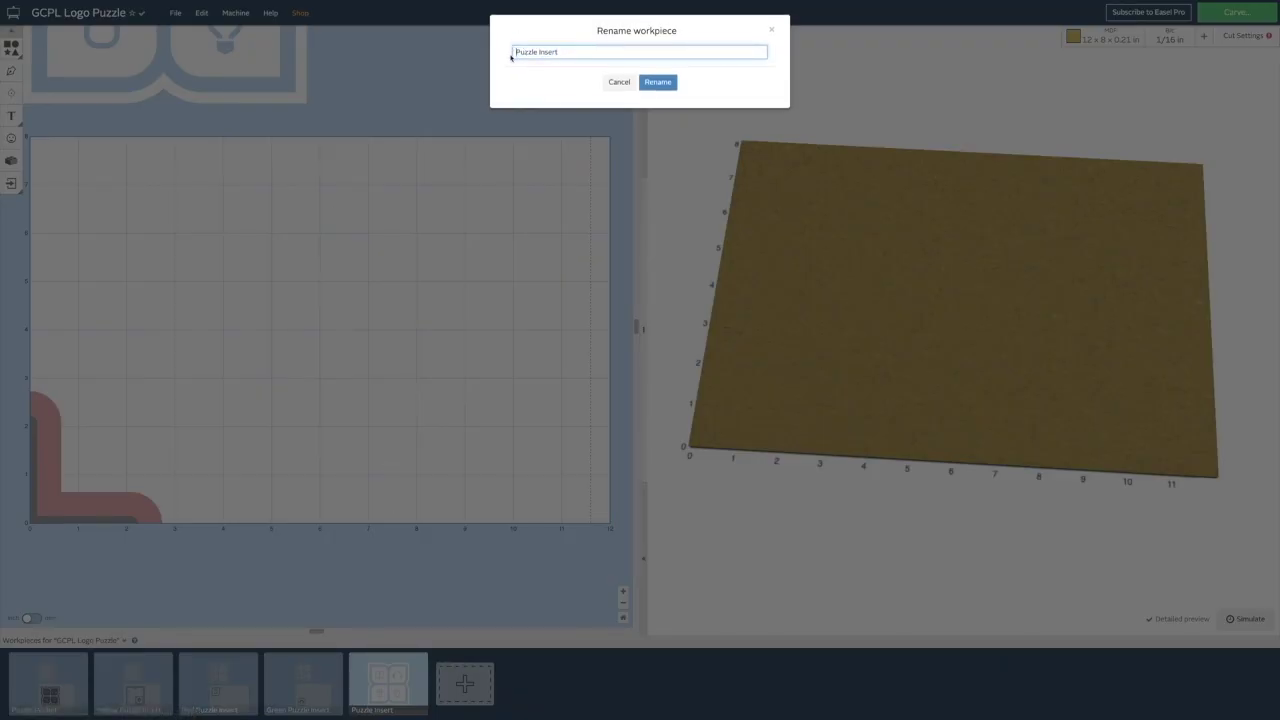
text(Blue)
click(657, 82)
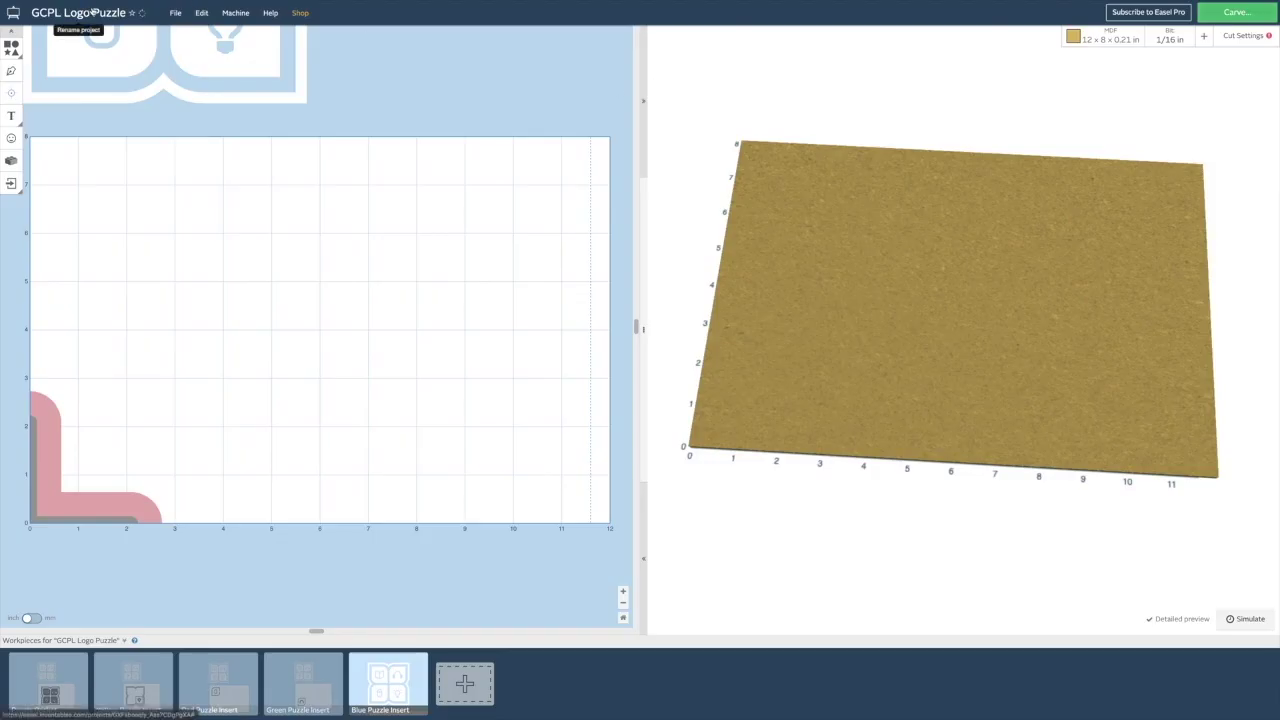
Step: Set the material colour to blue and select the book tile in the logo
click(1105, 38)
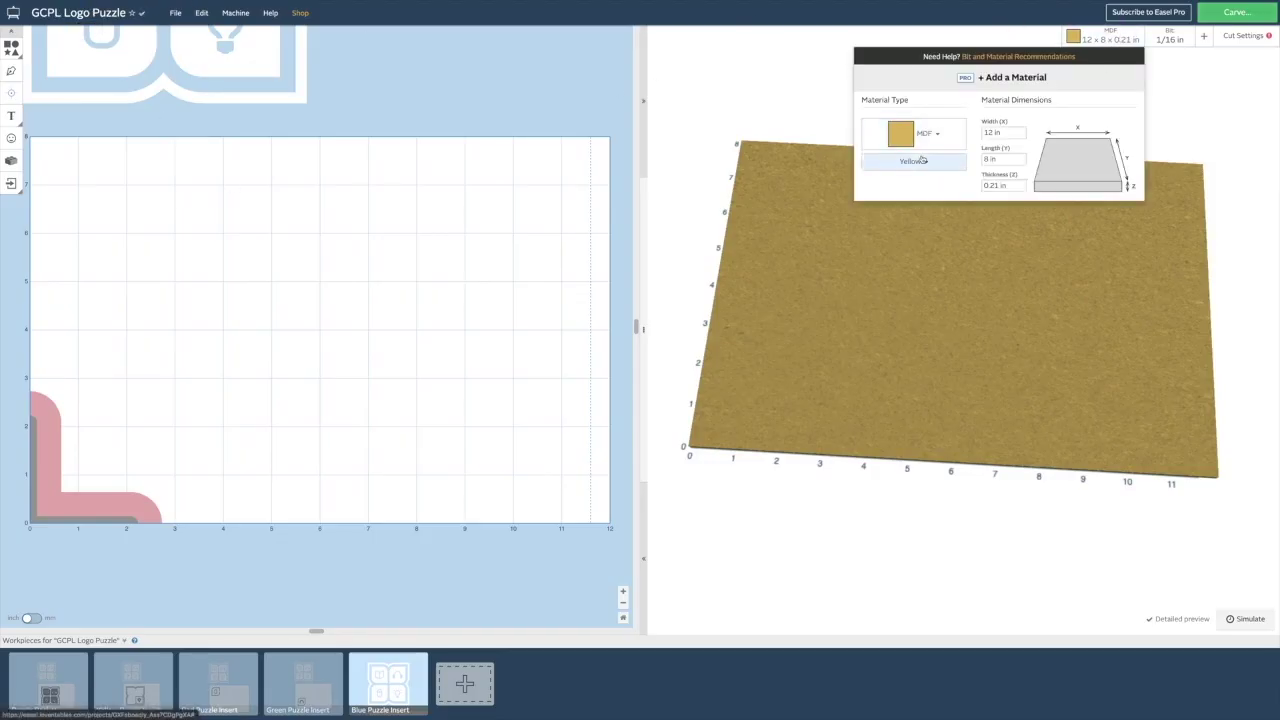
click(925, 164)
click(940, 210)
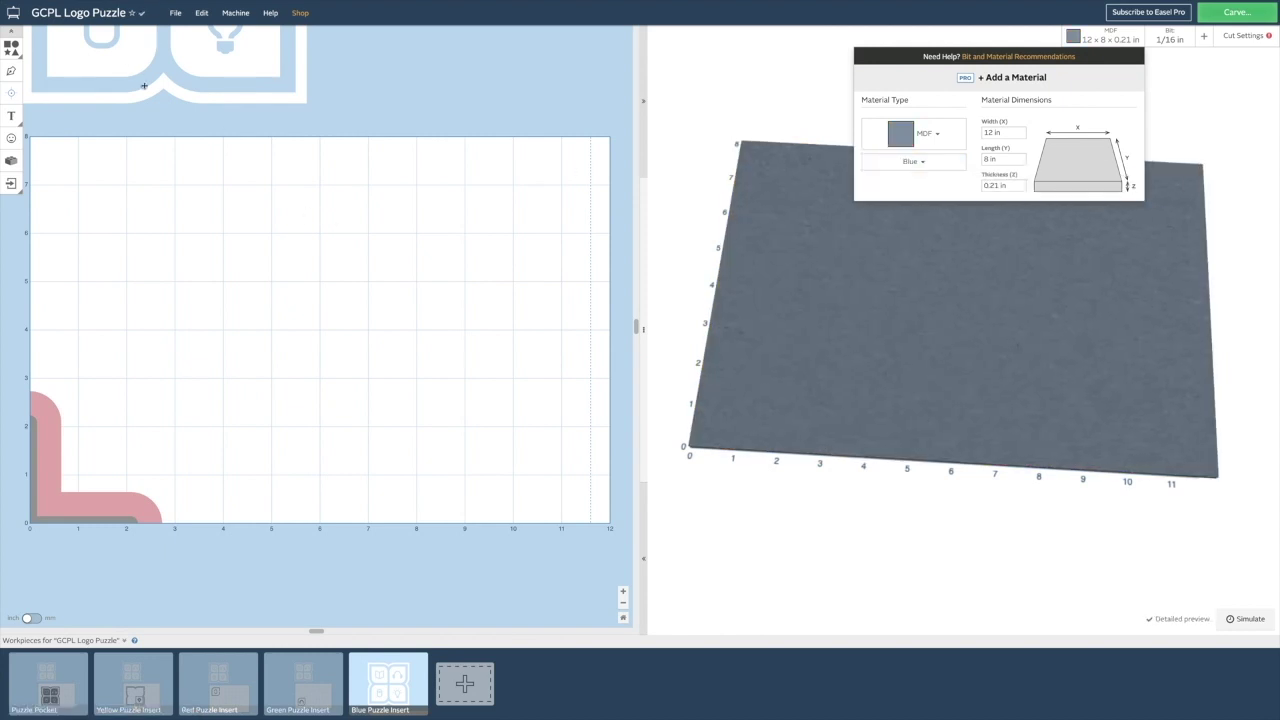
scroll(143, 86, up, 4)
click(102, 120)
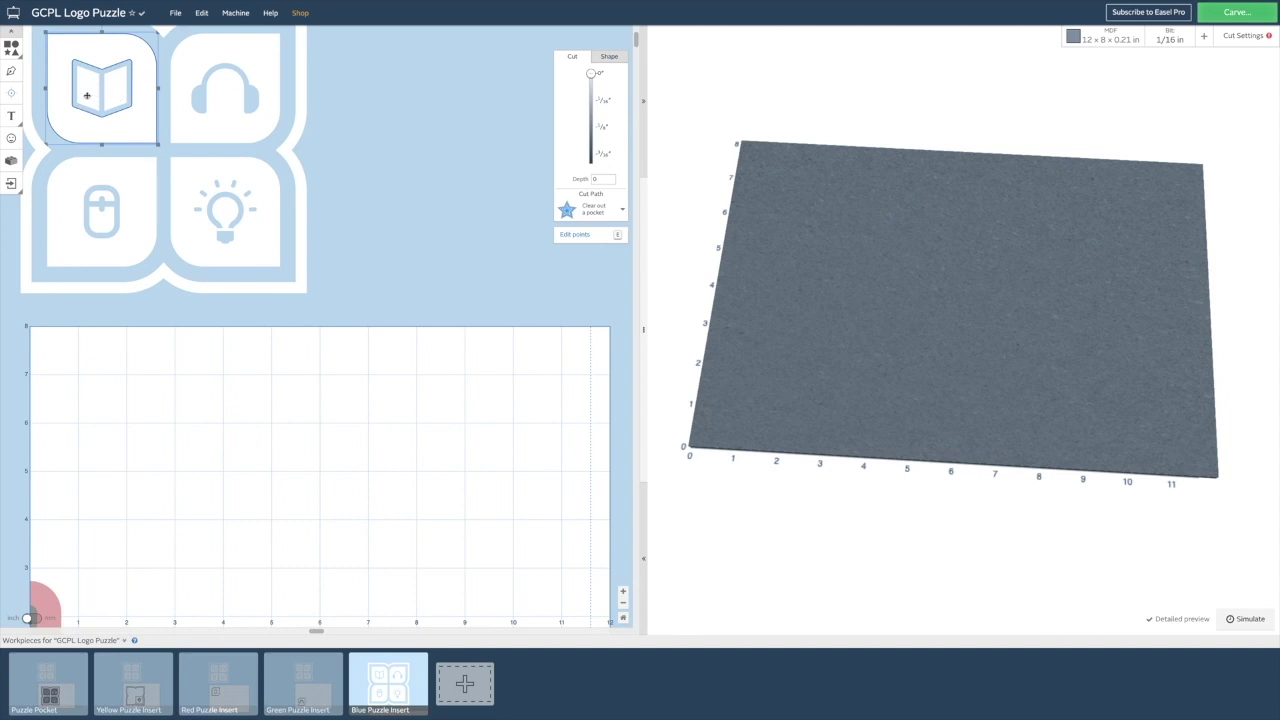
Step: Place a copy of the book tile at the blue board's upper right and adjust its cut depth
drag(106, 50, 112, 563)
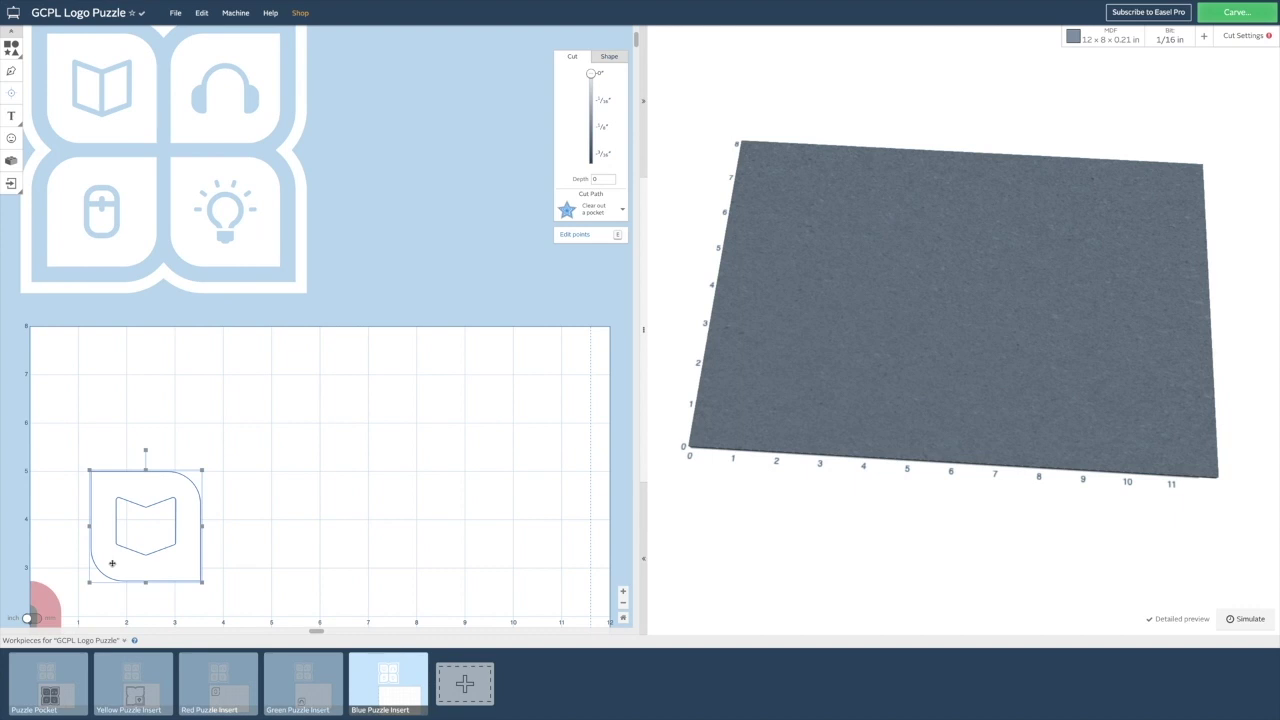
drag(112, 563, 492, 446)
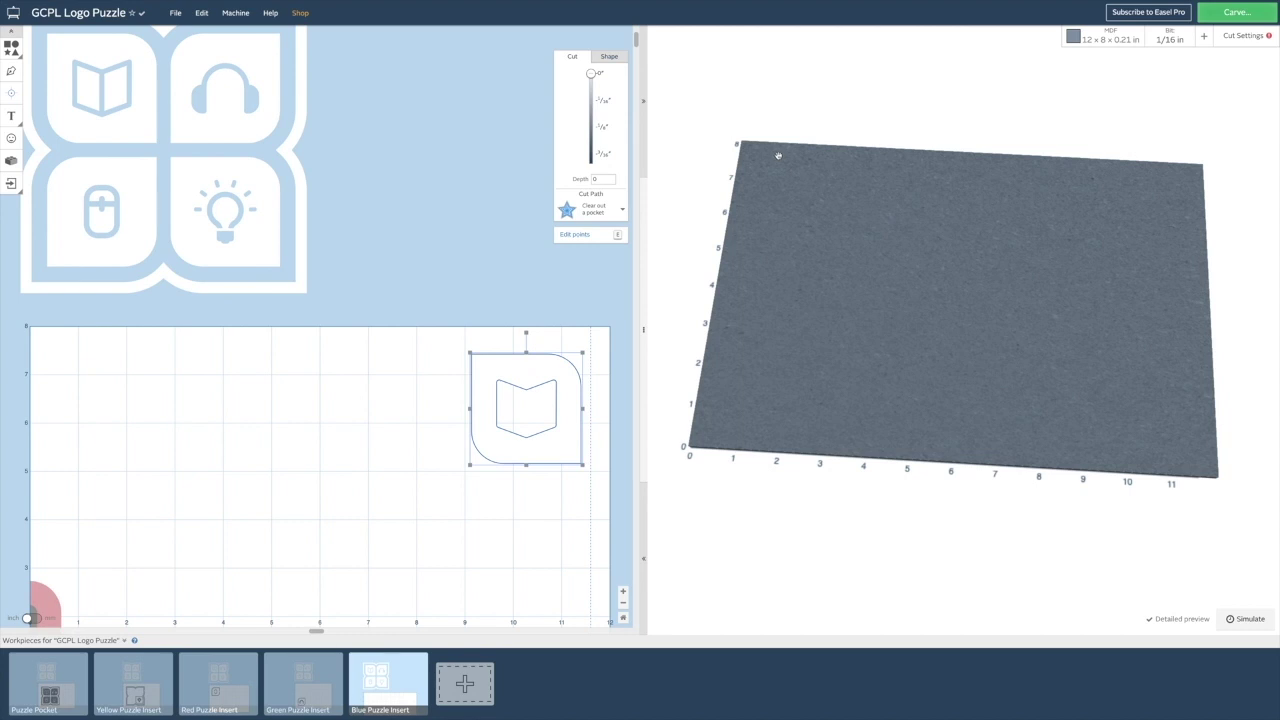
drag(590, 74, 564, 38)
click(14, 161)
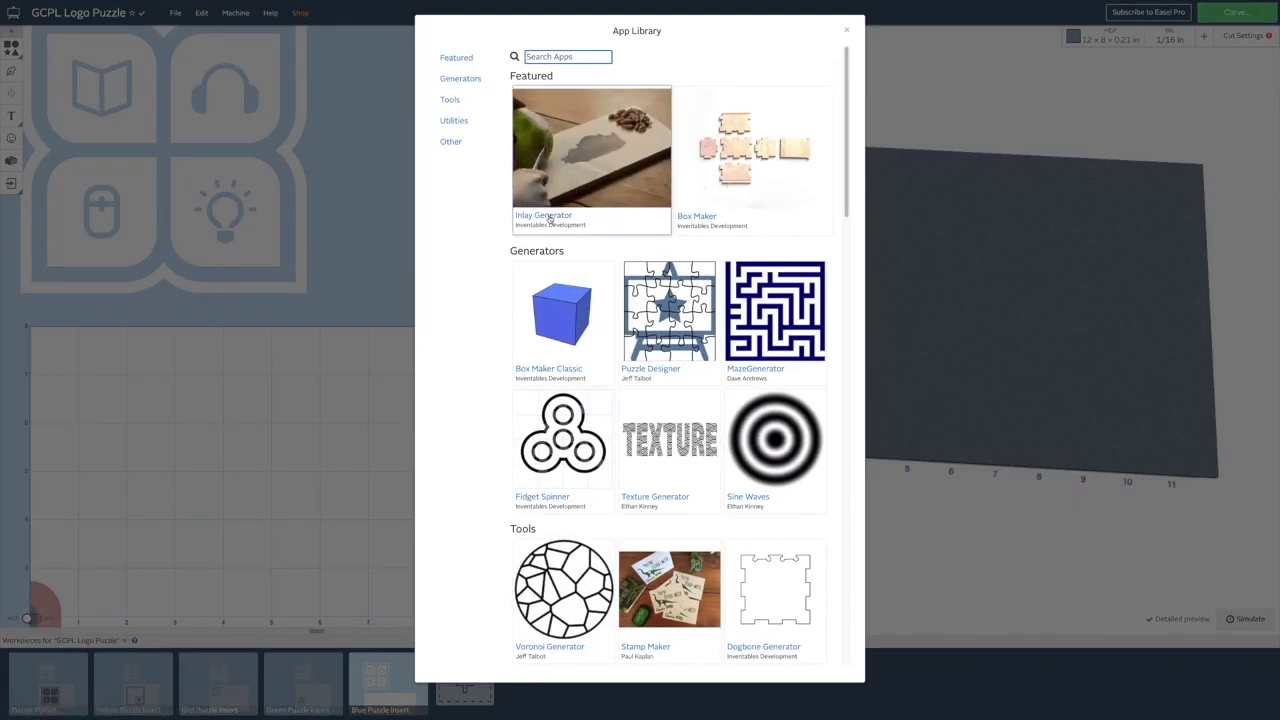
Step: Import book-tile inlay pieces generated with bit size 0.0625 and tolerance 0.045
click(552, 202)
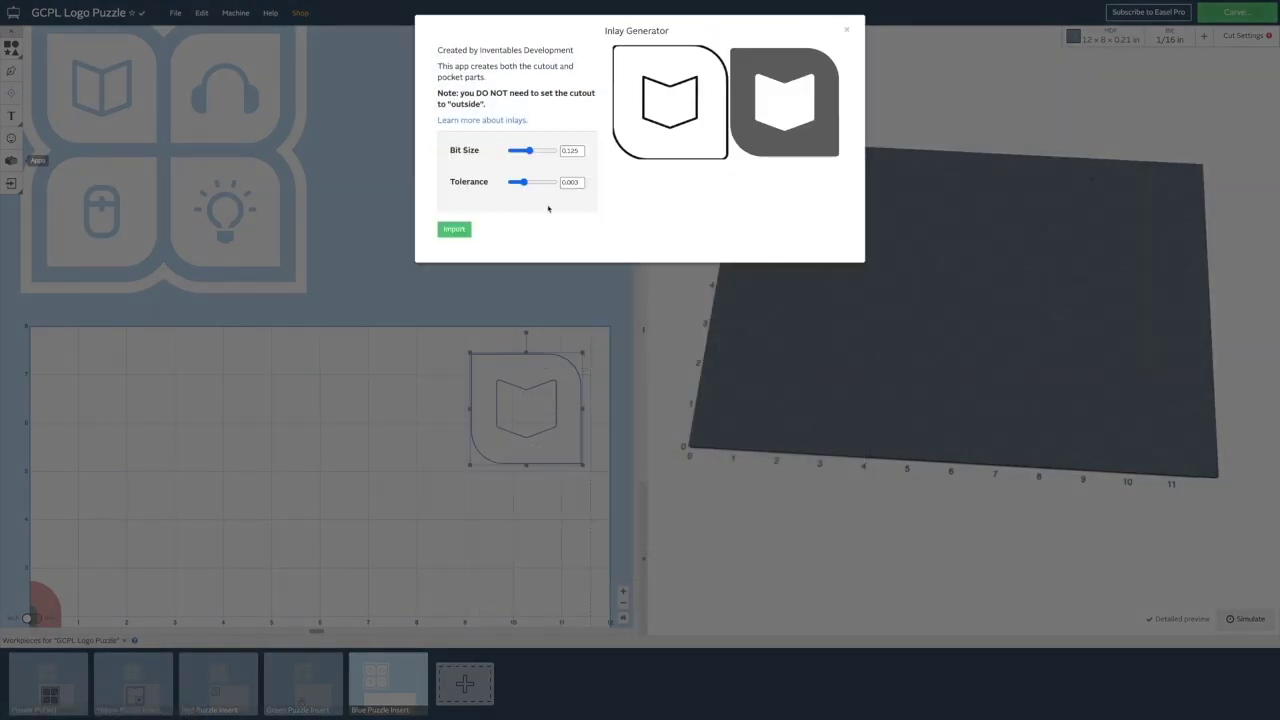
double_click(570, 150)
text(0.0625)
double_click(572, 182)
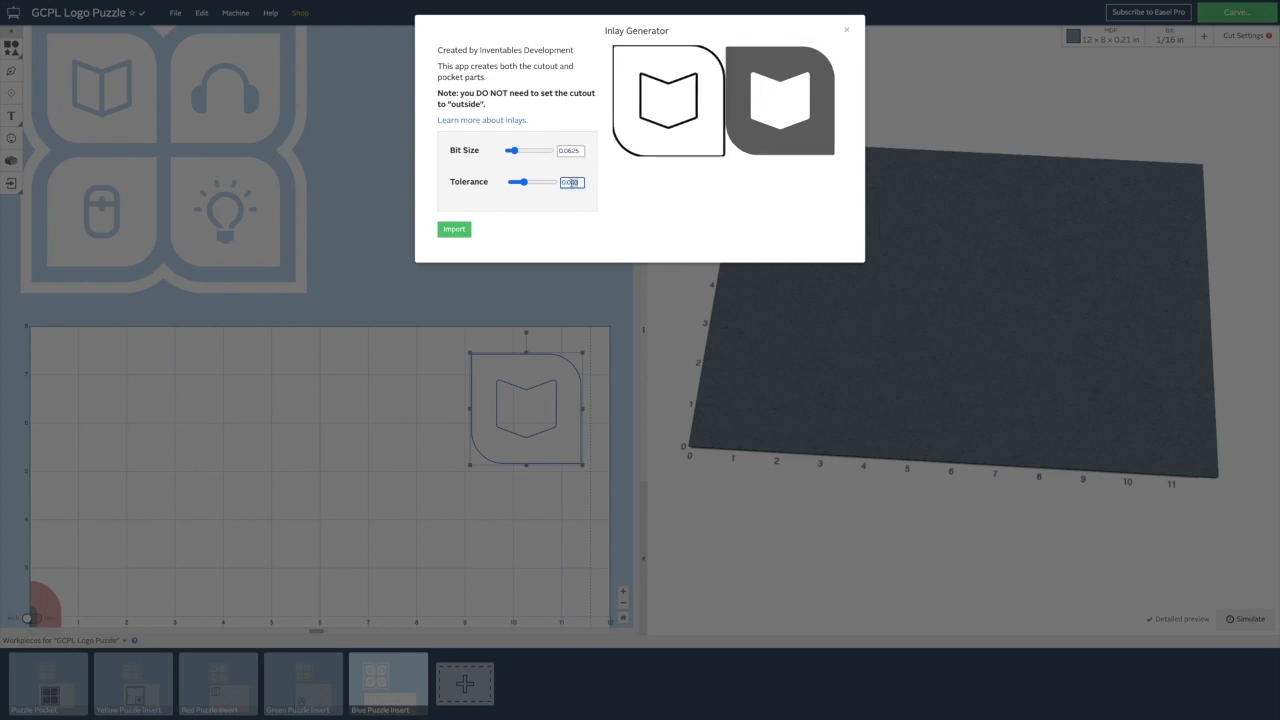
click(464, 231)
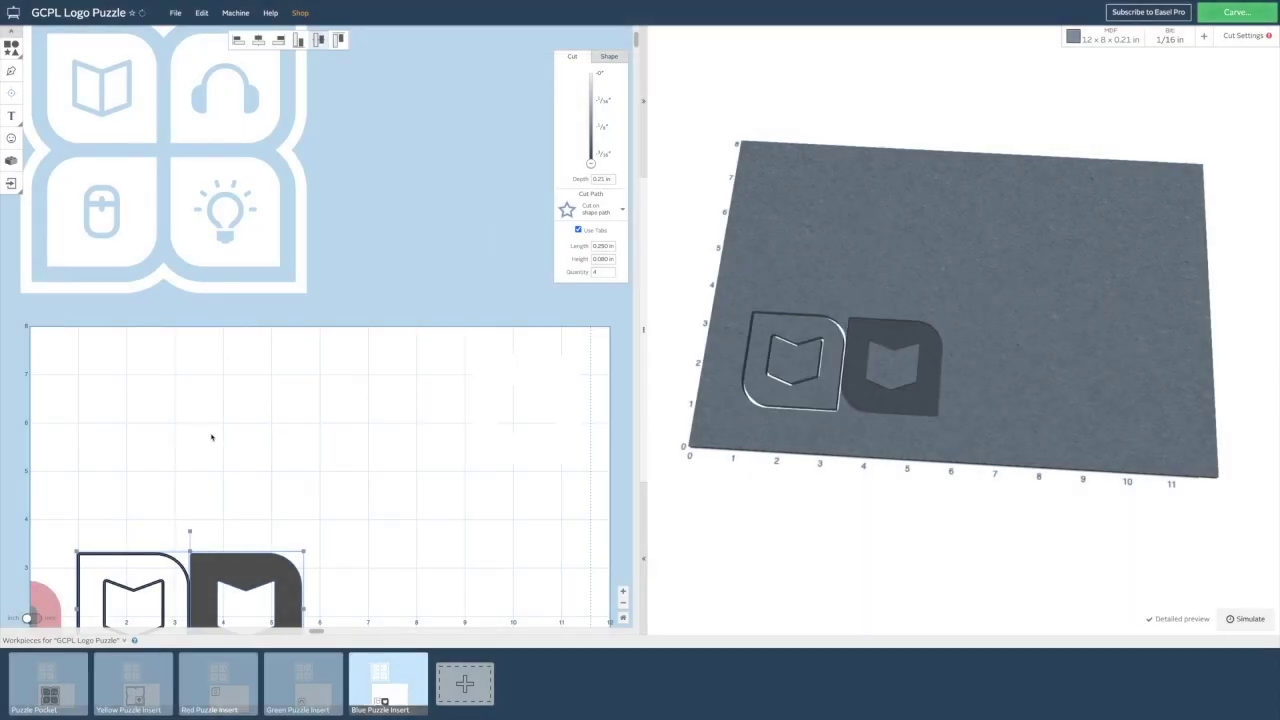
Step: Delete the dark book pocket shape and move the cutout to the board's upper right
scroll(215, 438, down, 2)
mouse_move(136, 479)
mouse_down()
mouse_move(150, 456)
mouse_move(144, 466)
mouse_up()
click(284, 492)
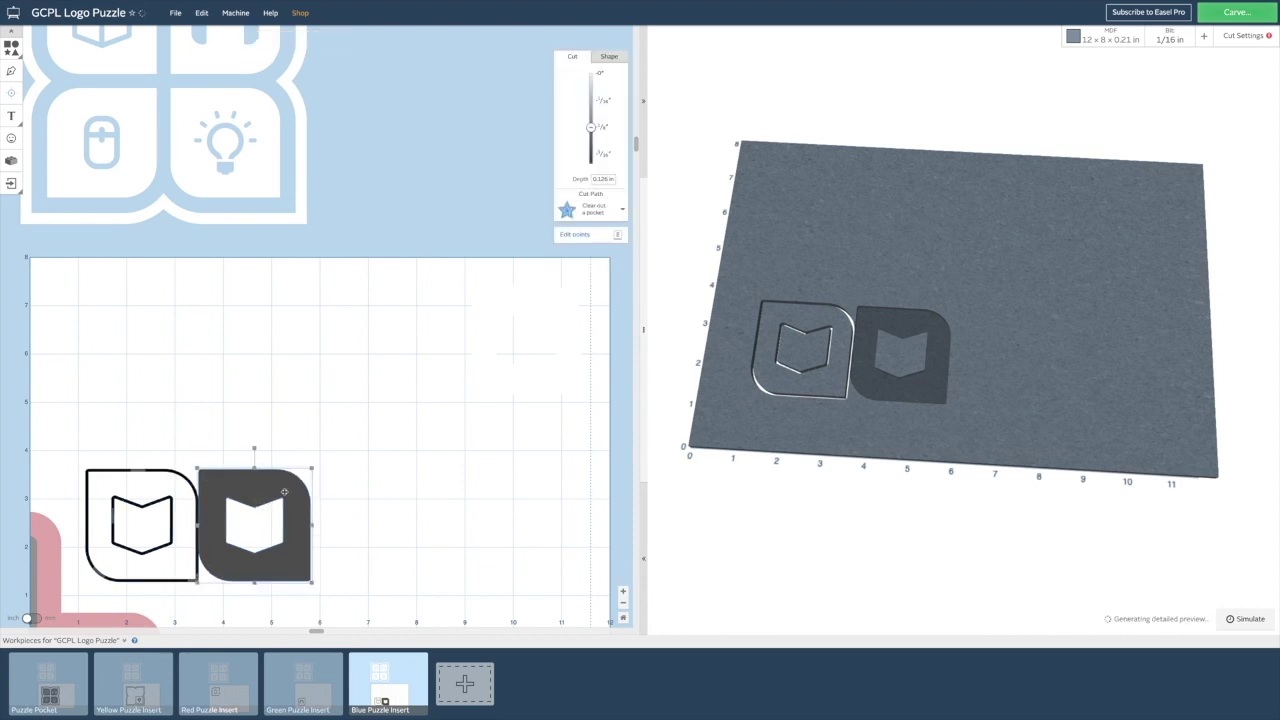
key(Delete)
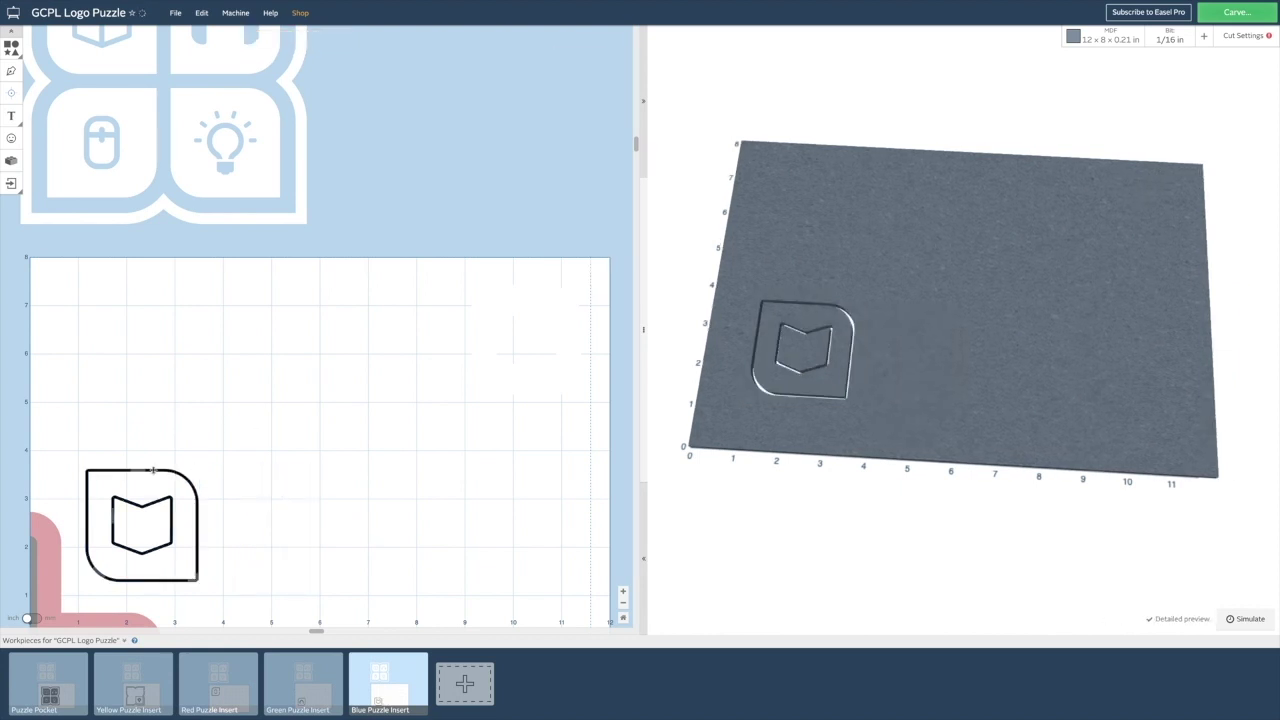
drag(152, 470, 533, 290)
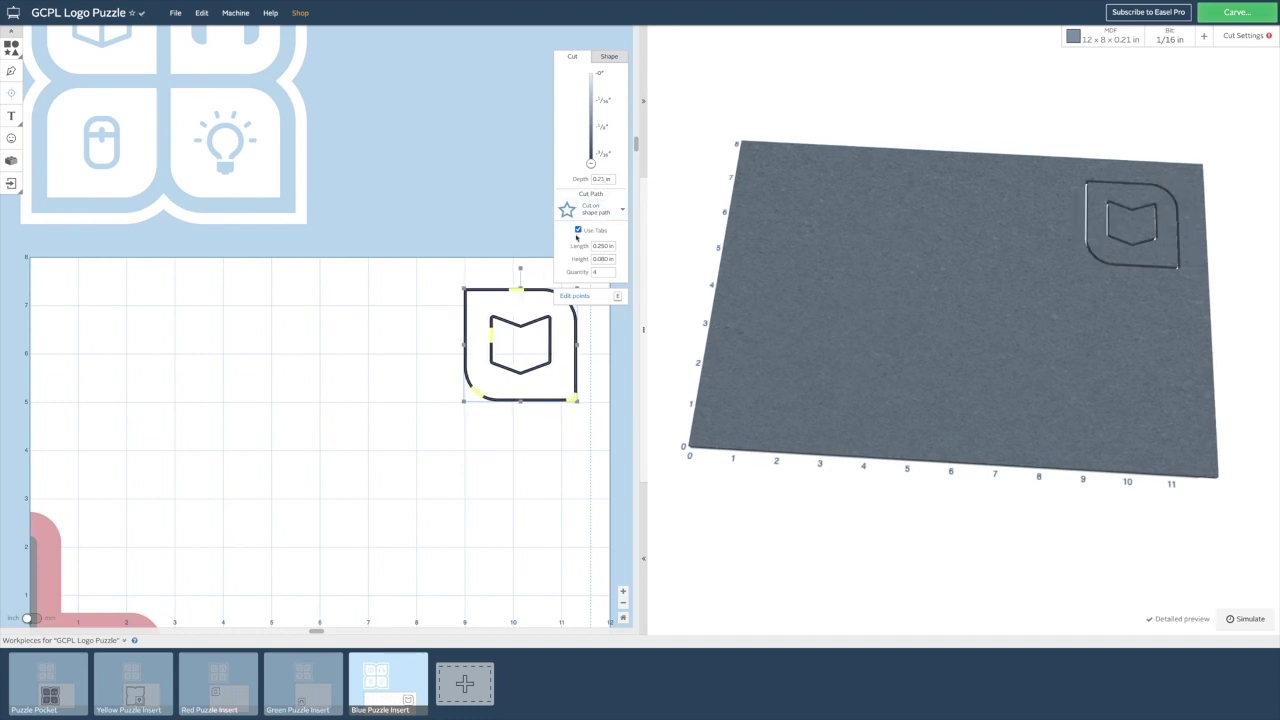
Step: Reduce the book cutout to two holding tabs on its left and right sides
click(609, 274)
mouse_move(570, 401)
mouse_down()
mouse_move(536, 357)
mouse_move(549, 343)
mouse_up()
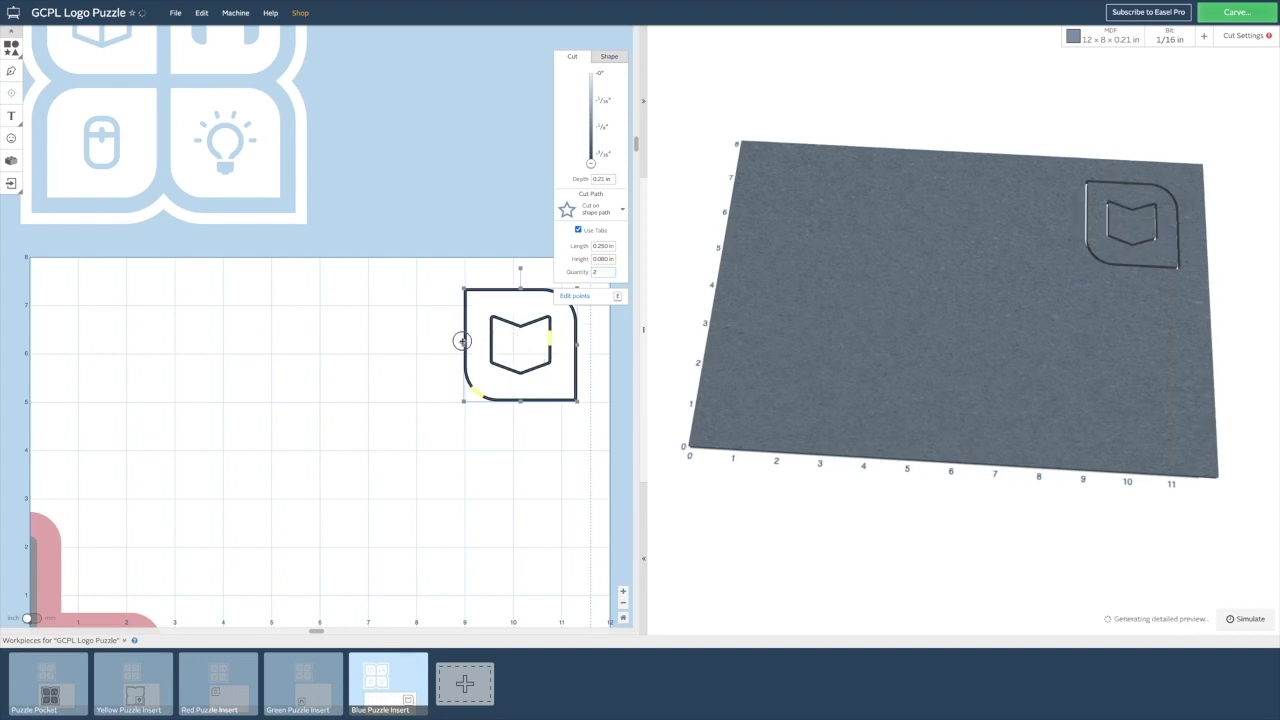
drag(477, 393, 465, 334)
click(60, 675)
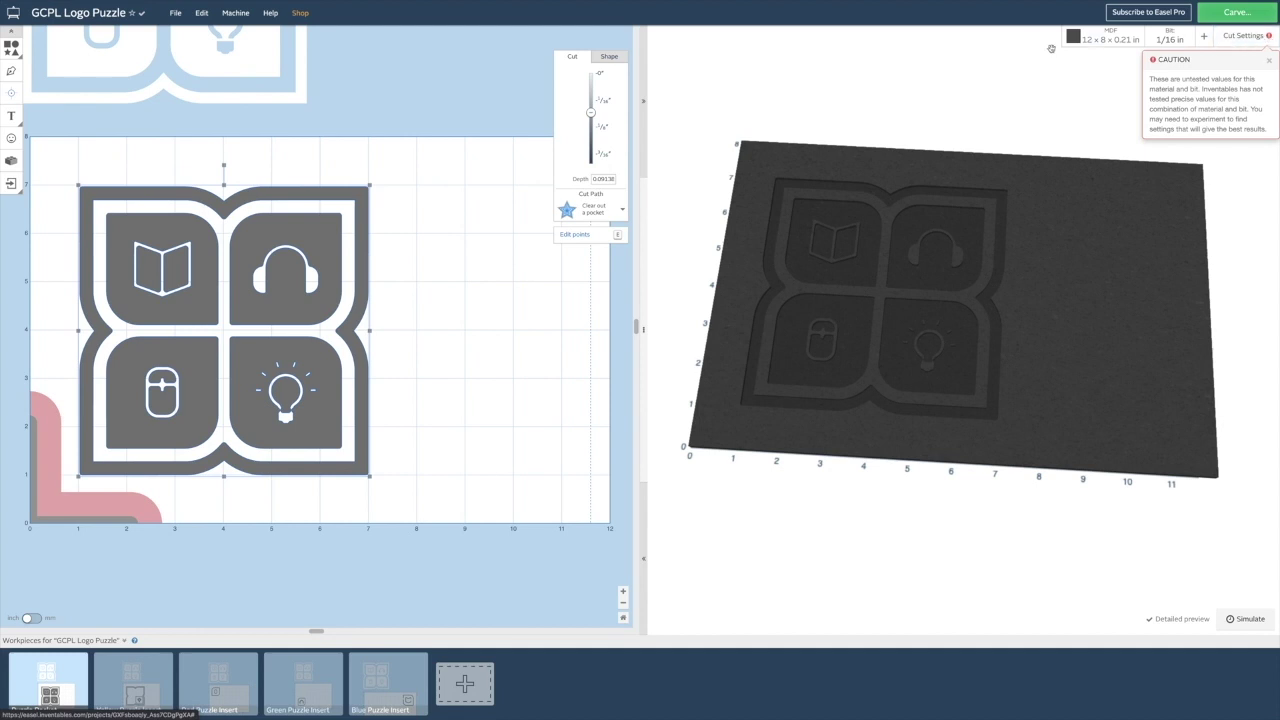
Step: Verify the 0.0625 in bit and automatic feed and plunge rates, then launch the carve wizard
click(1160, 38)
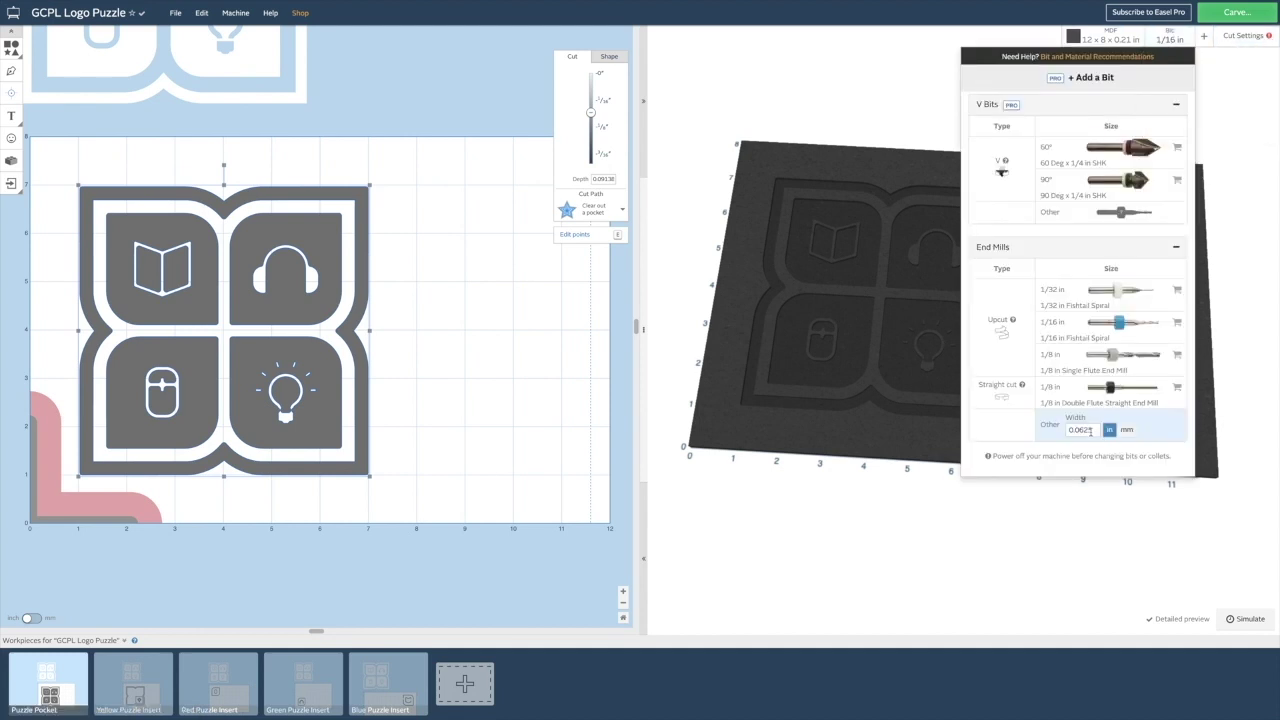
mouse_move(1266, 47)
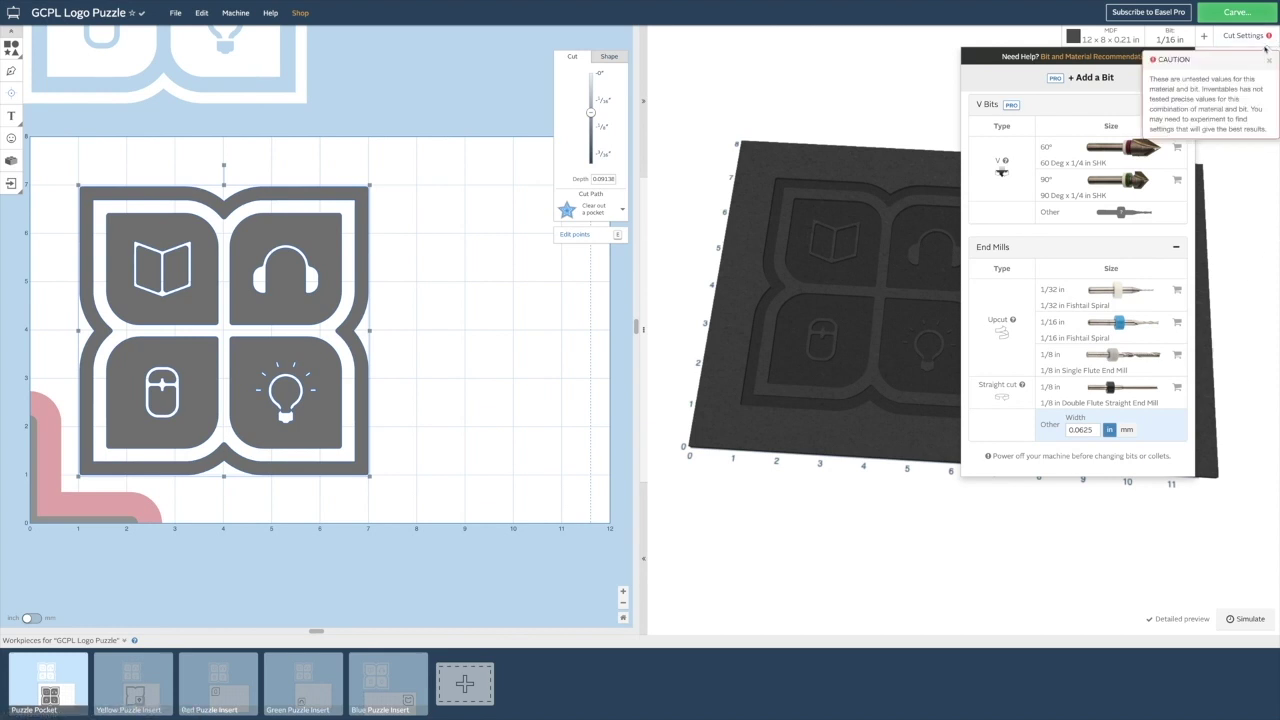
click(1245, 37)
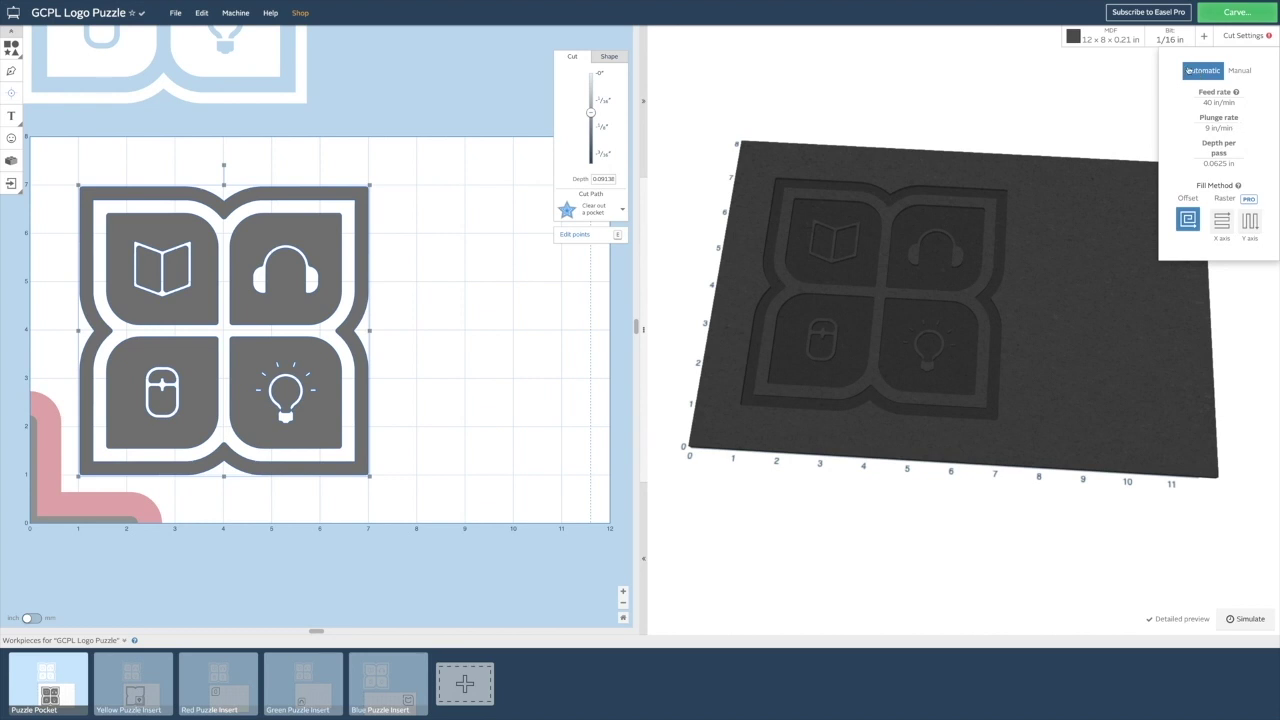
click(1258, 12)
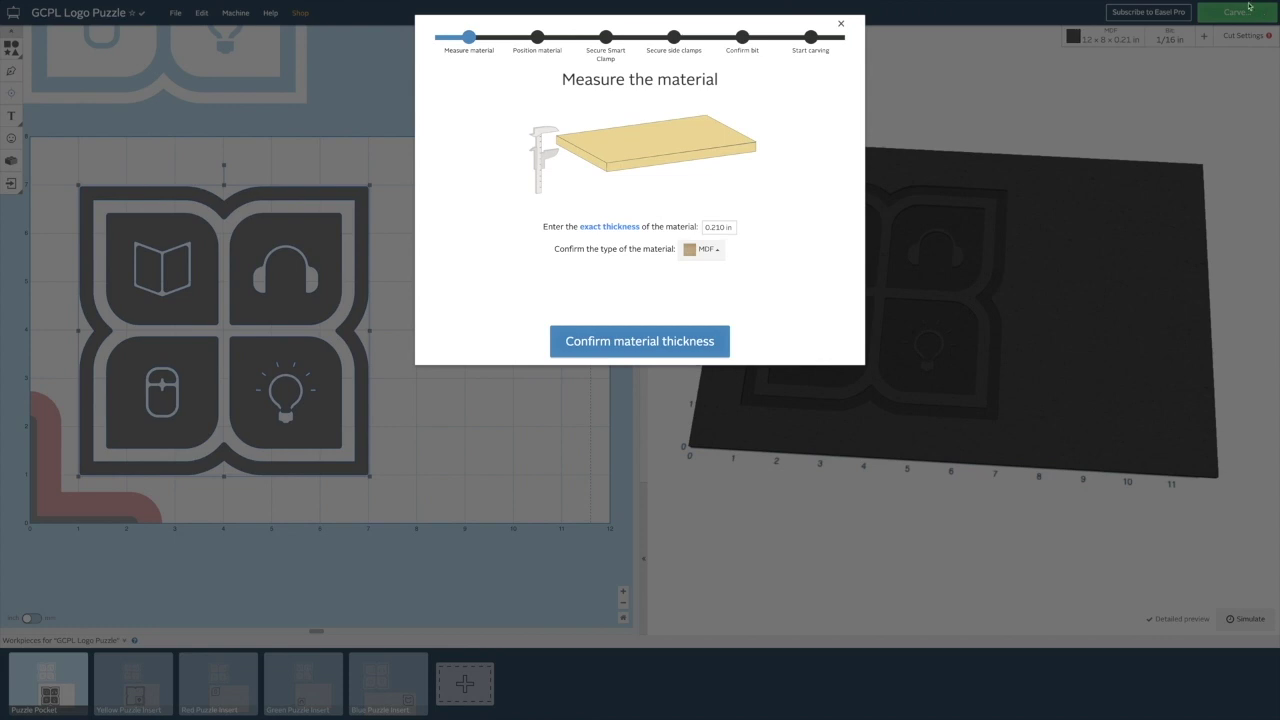
Step: Confirm 0.210 in MDF thickness, positioning, clamps and the 1/16 in bit, then carve the Puzzle Pocket
click(674, 342)
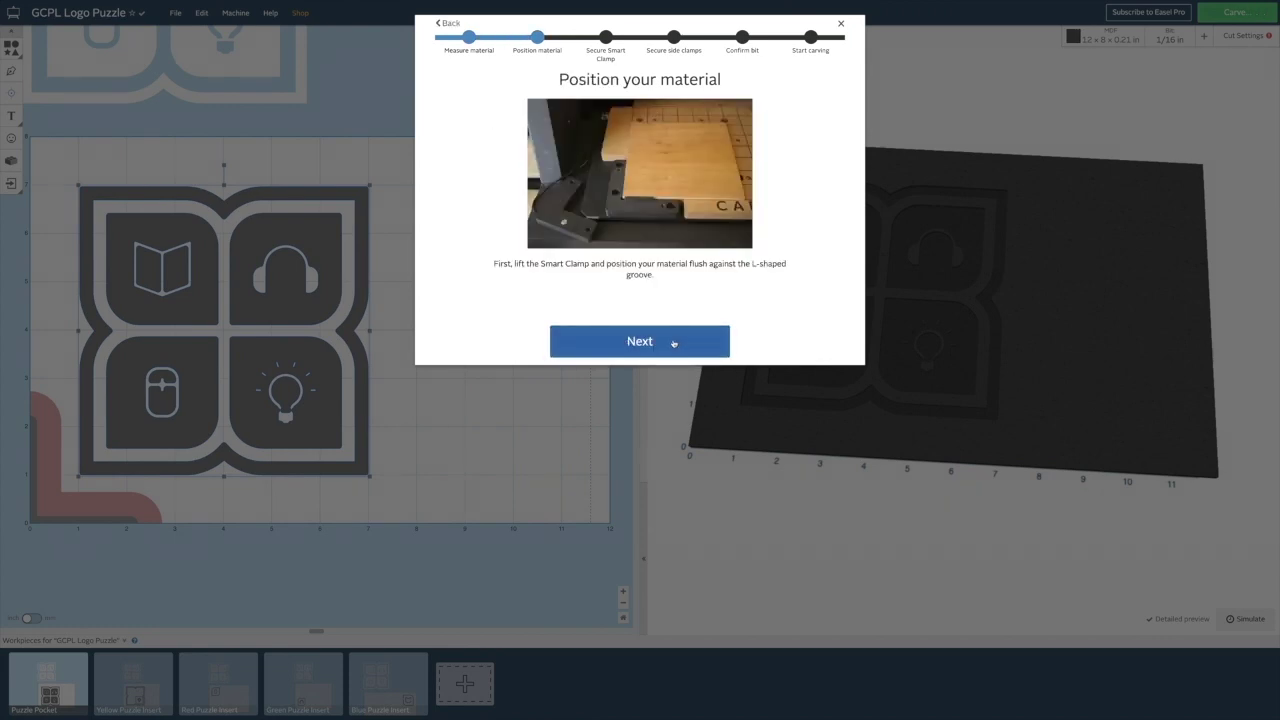
click(674, 342)
click(673, 342)
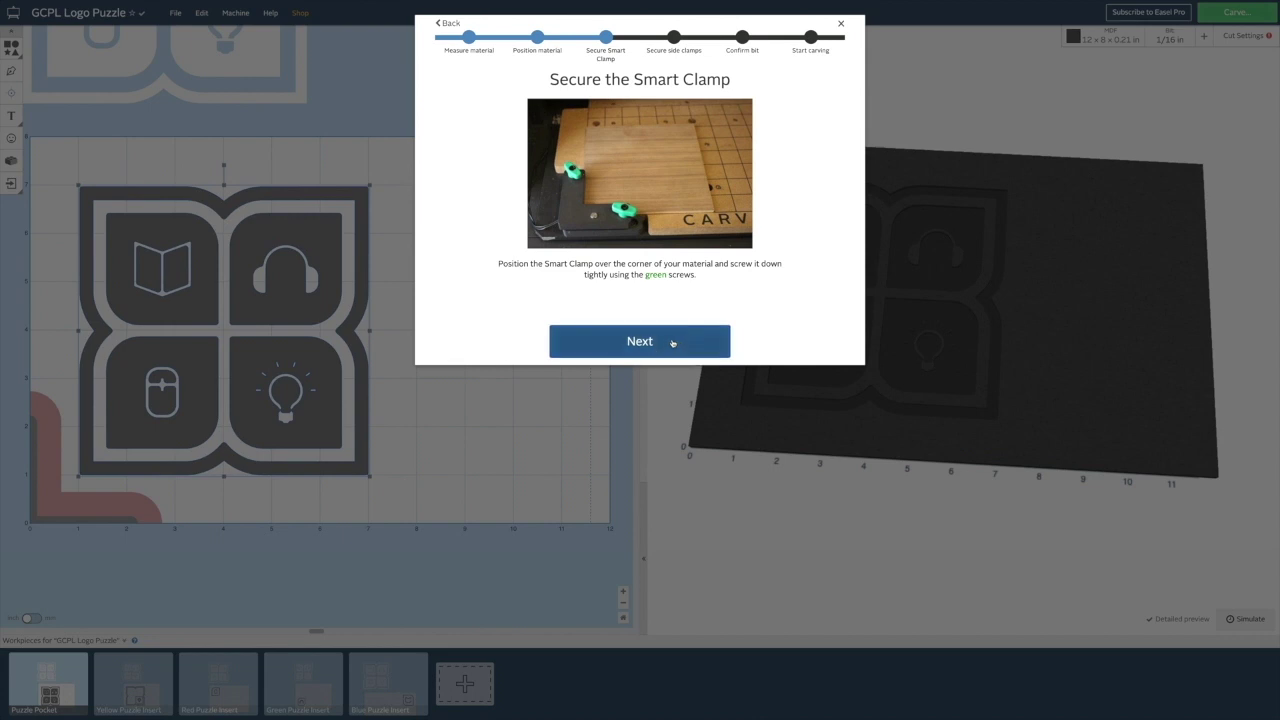
click(671, 342)
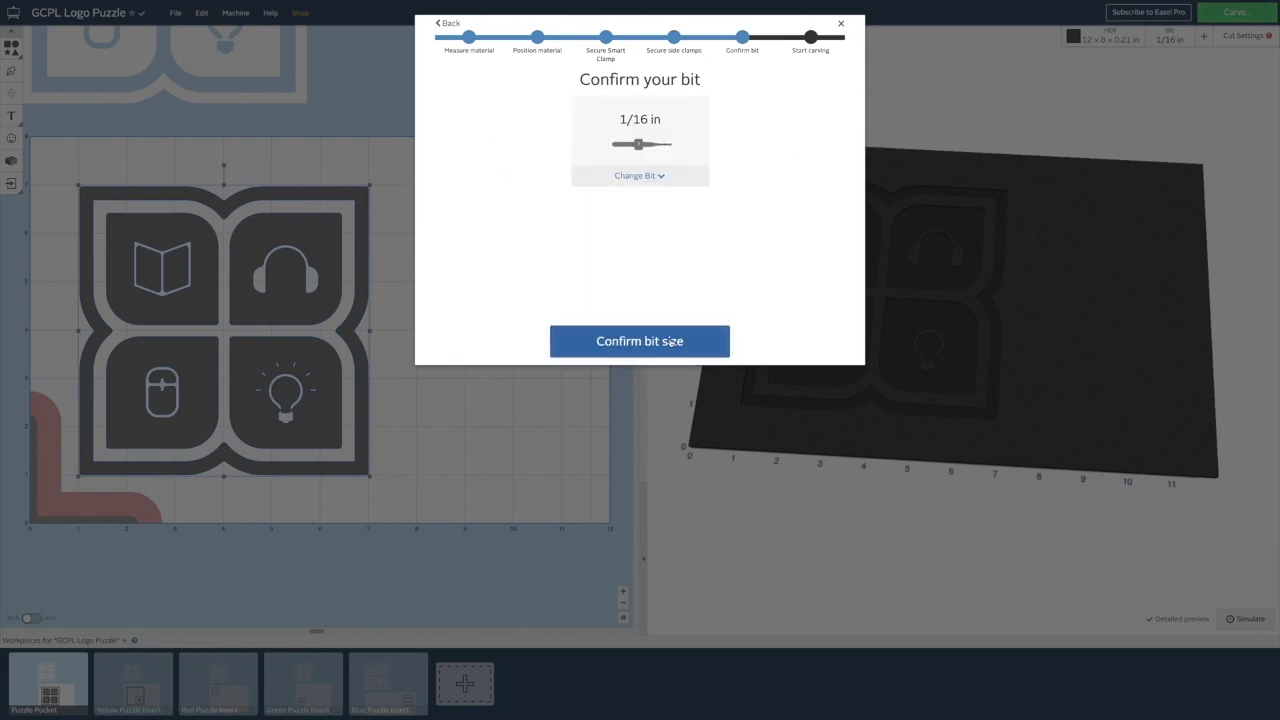
click(668, 341)
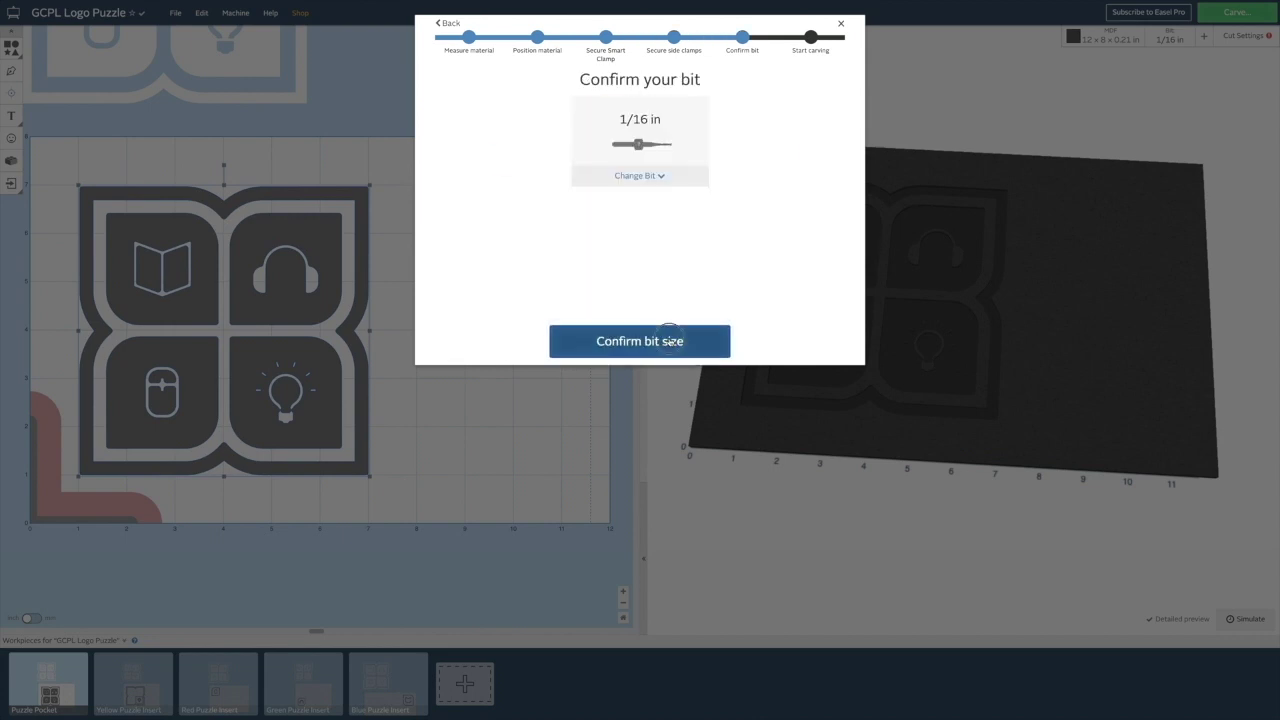
click(669, 342)
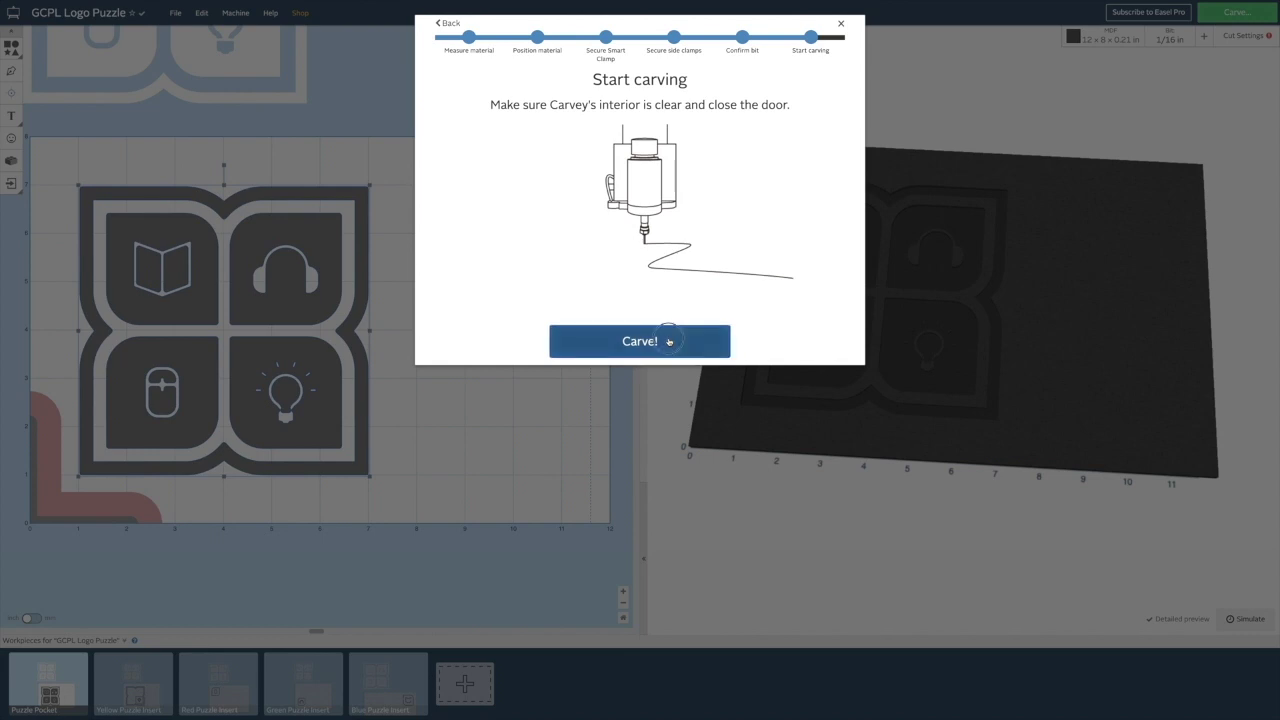